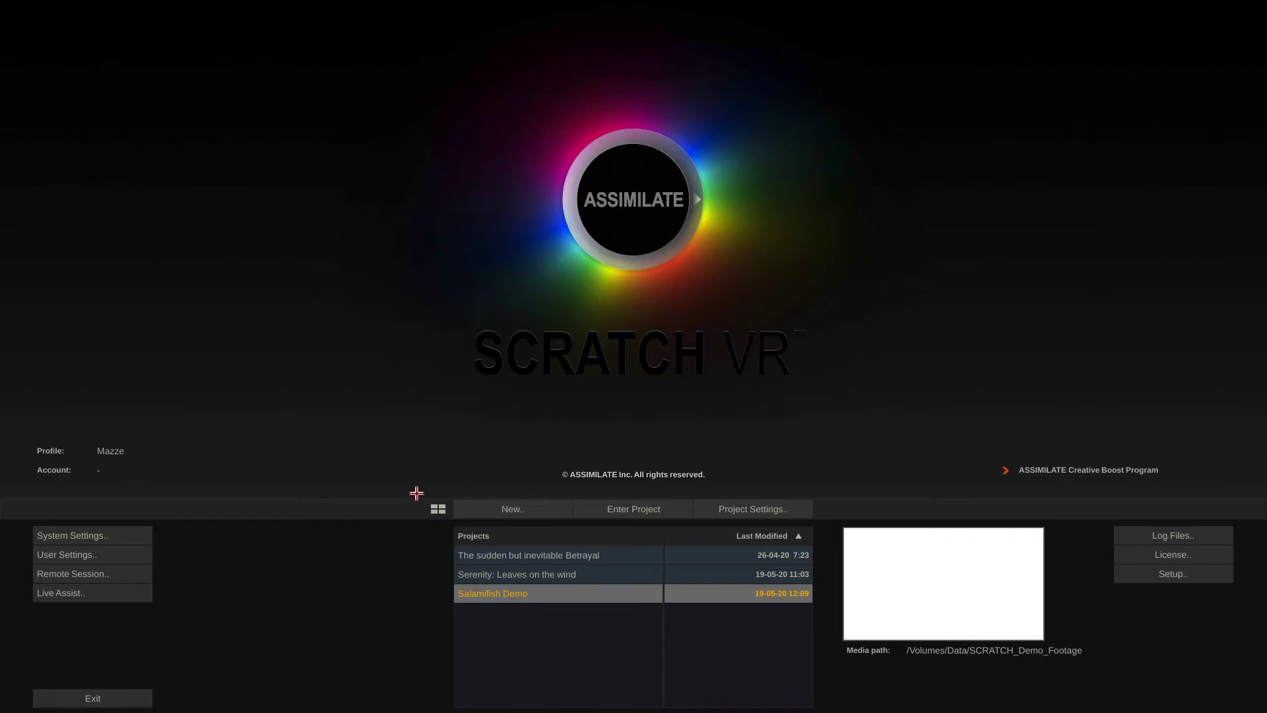
Switch Disable Color Management to On in the Advanced system settings, found by searching 'color'.
{"action": "left_click", "coordinate": [138, 532]}
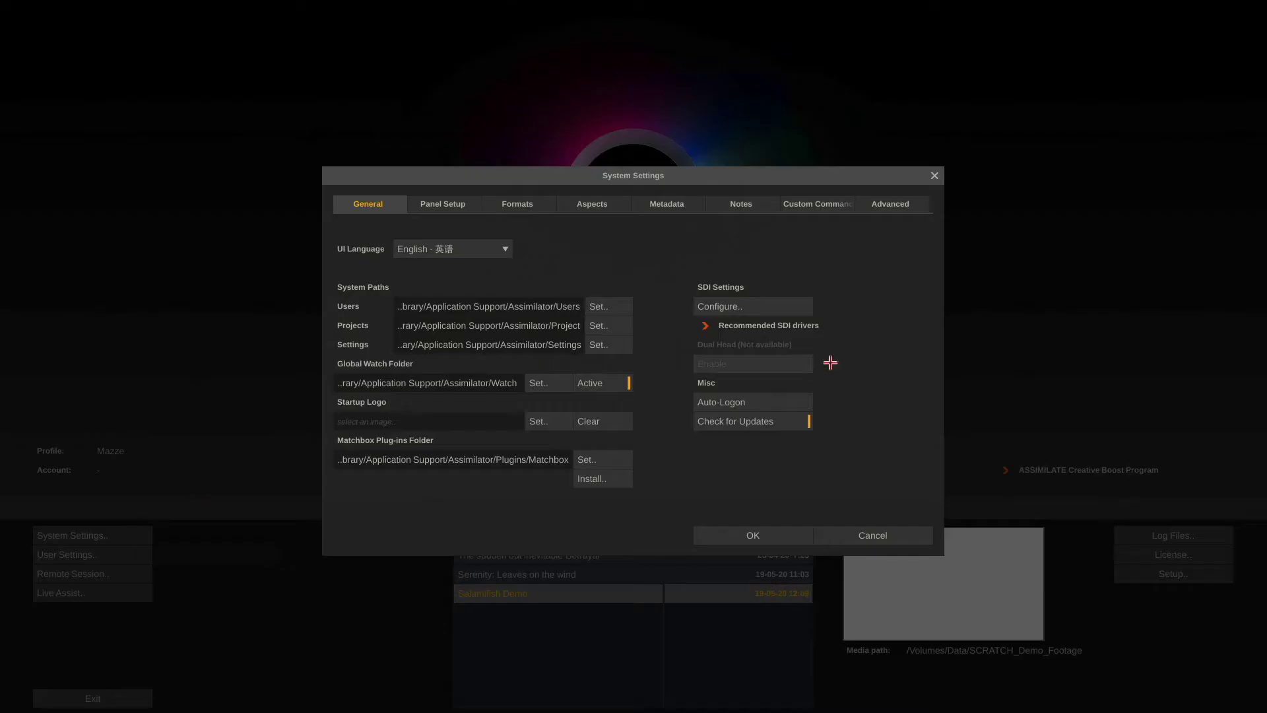
{"action": "left_click", "coordinate": [898, 206]}
{"action": "left_click", "coordinate": [477, 494]}
{"action": "type", "text": "color"}
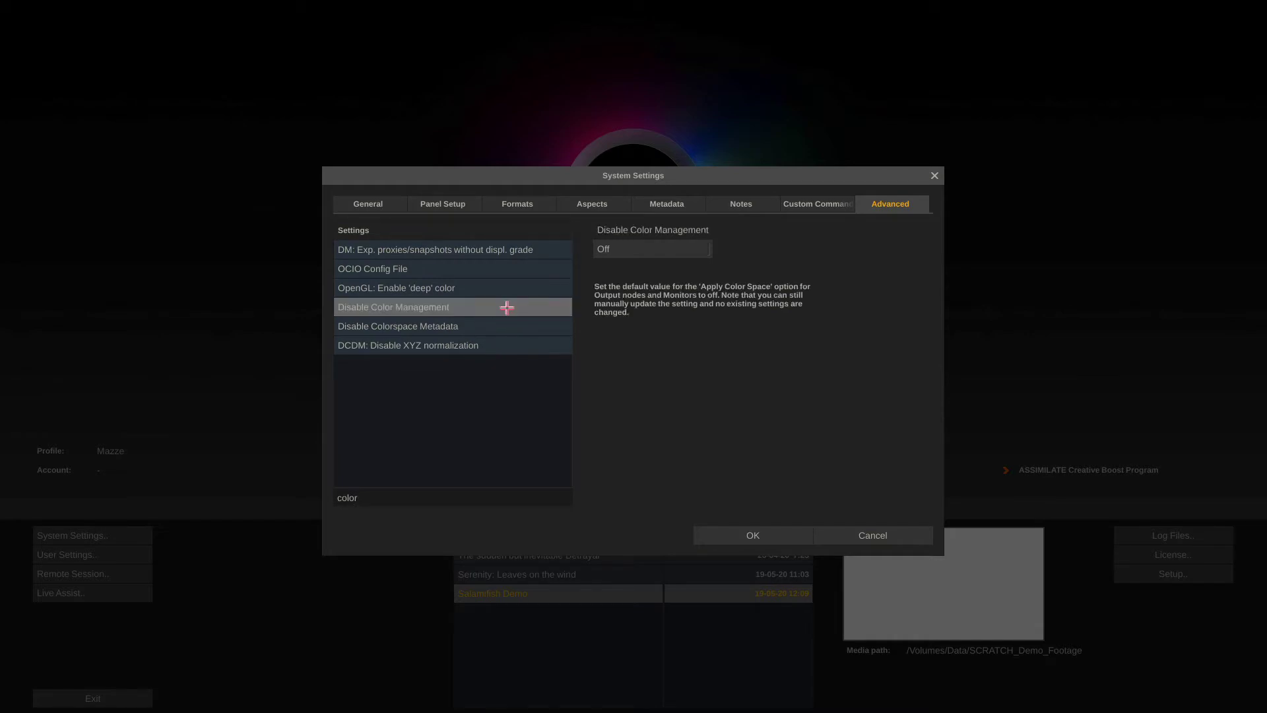
{"action": "left_click", "coordinate": [668, 249]}
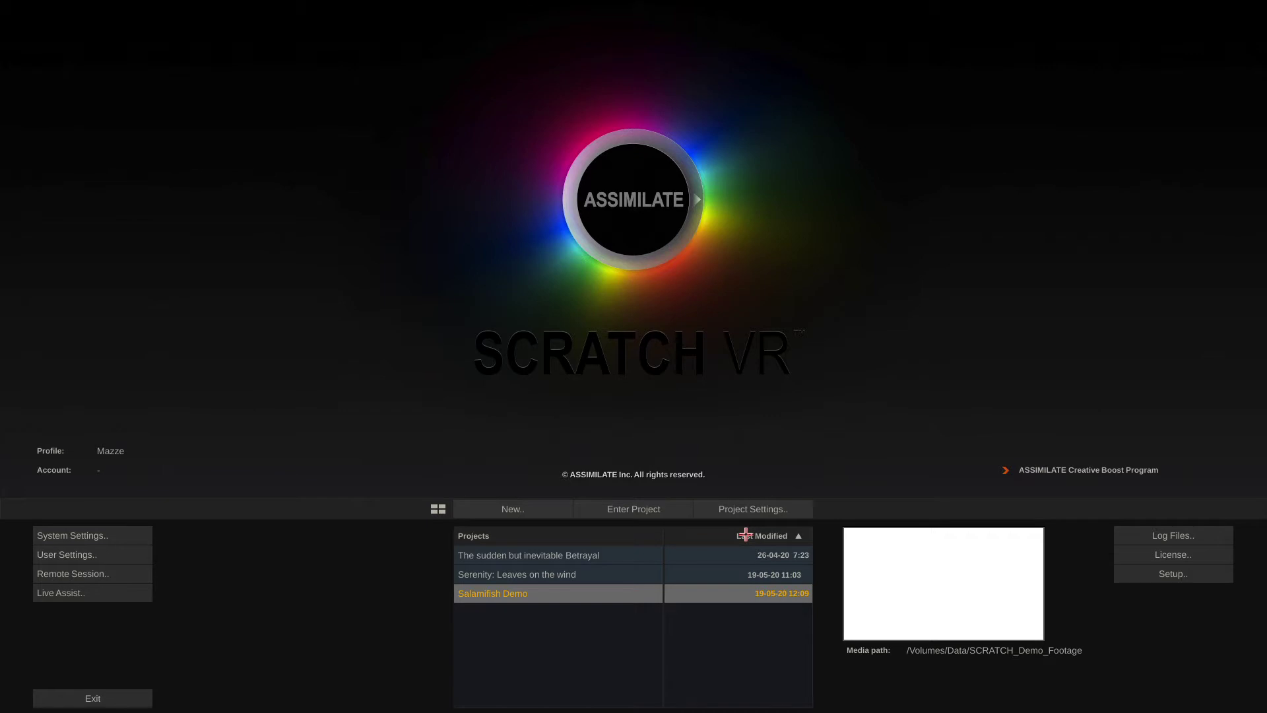
Create a new project named 'ZCAM ProRes RAW'.
{"action": "left_click", "coordinate": [506, 509]}
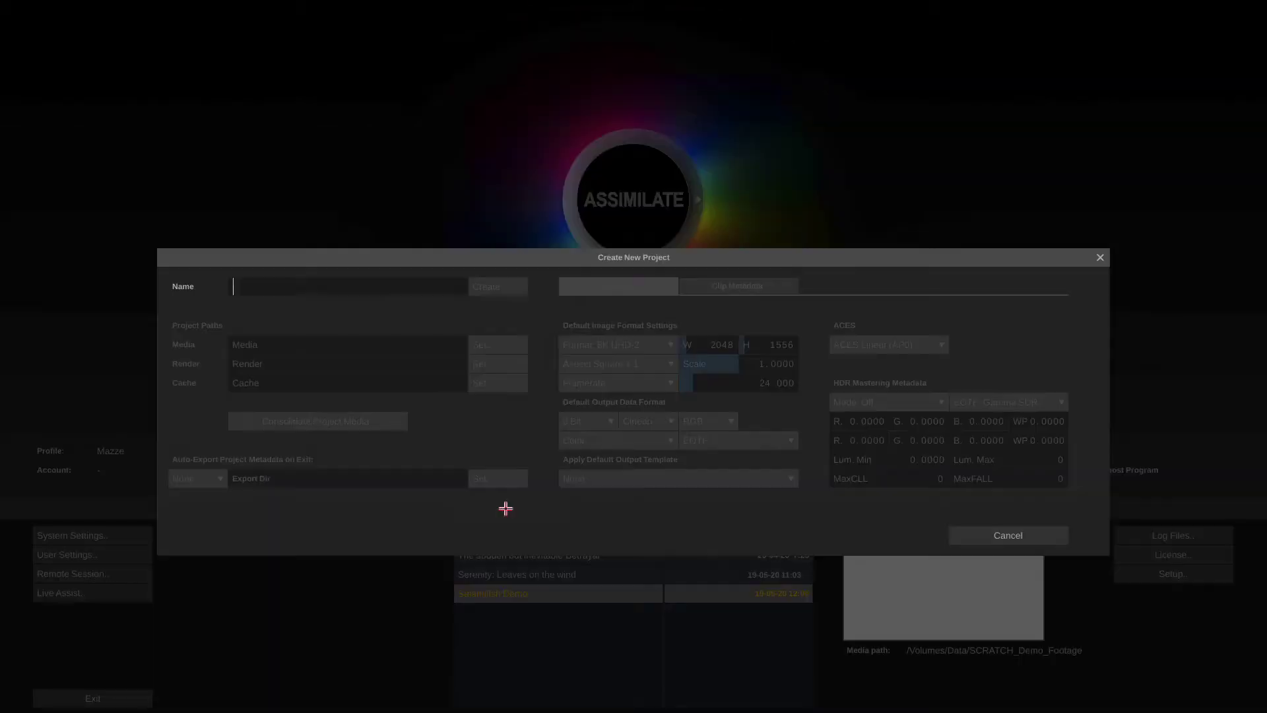
{"action": "type", "text": "ZCAM ProRes RAW"}
{"action": "left_click", "coordinate": [512, 290]}
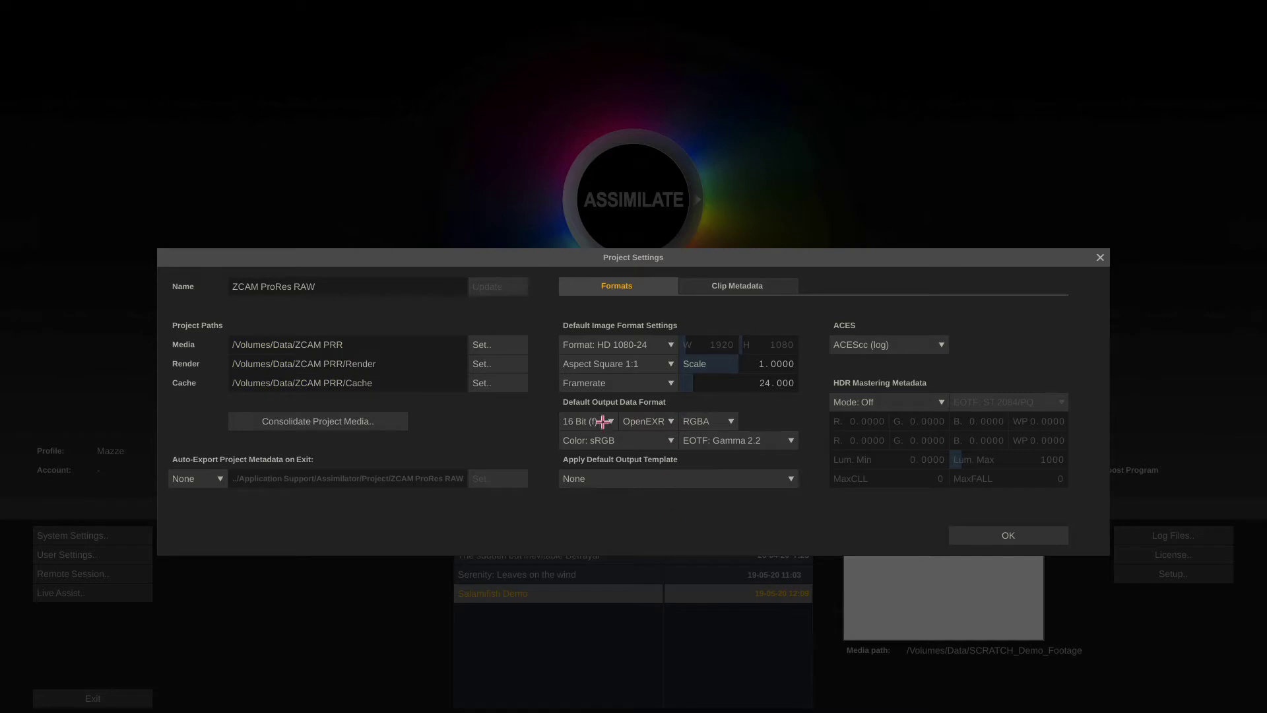
Set the project's default output colour to Rec709 and confirm the project settings.
{"action": "left_click", "coordinate": [652, 441]}
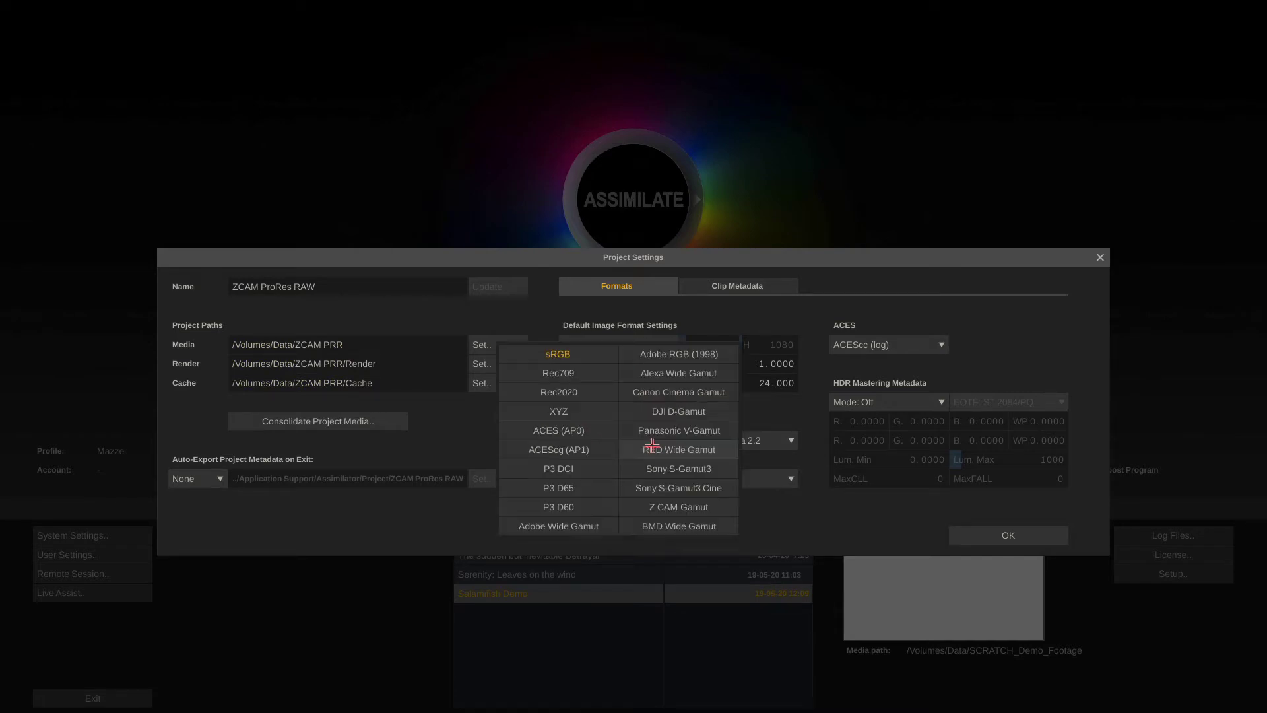
{"action": "left_click", "coordinate": [561, 373]}
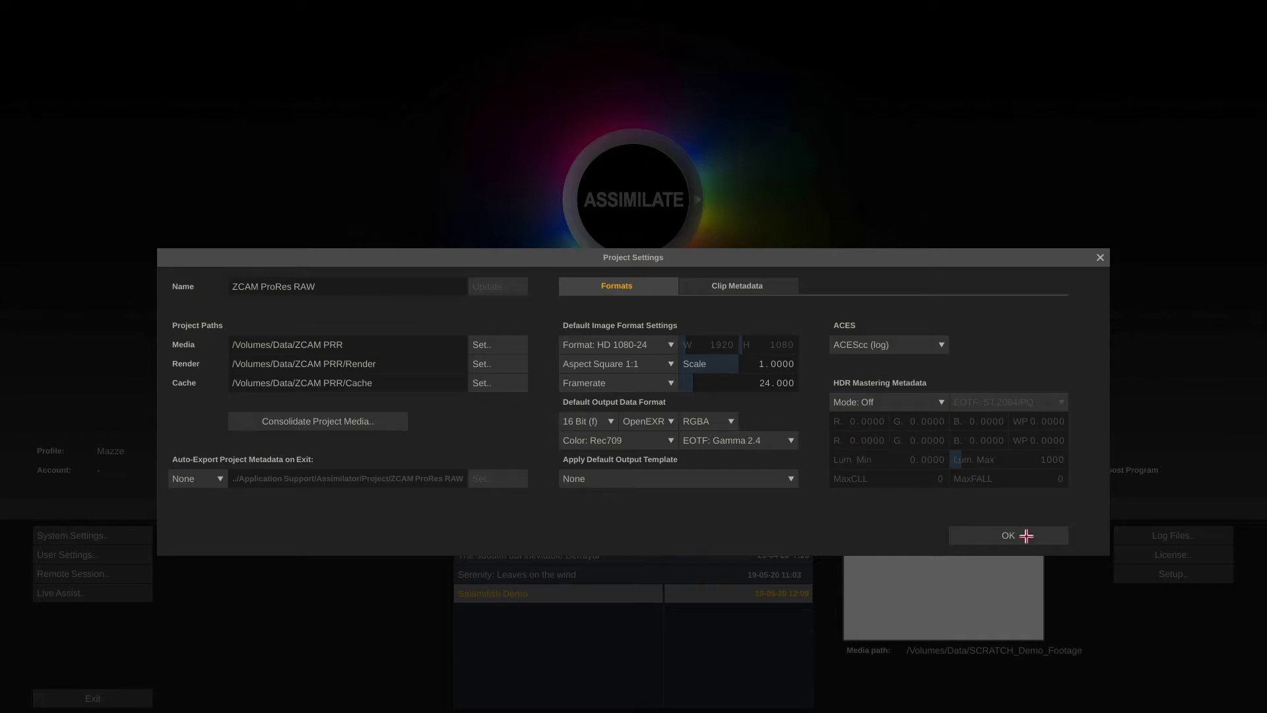
{"action": "left_click", "coordinate": [1015, 537]}
Import NINJAV_S001_S001_T014.MOV, update the timeline to 3840x2160 at 50 fps, and place it in slot 0.
{"action": "left_click", "coordinate": [654, 509]}
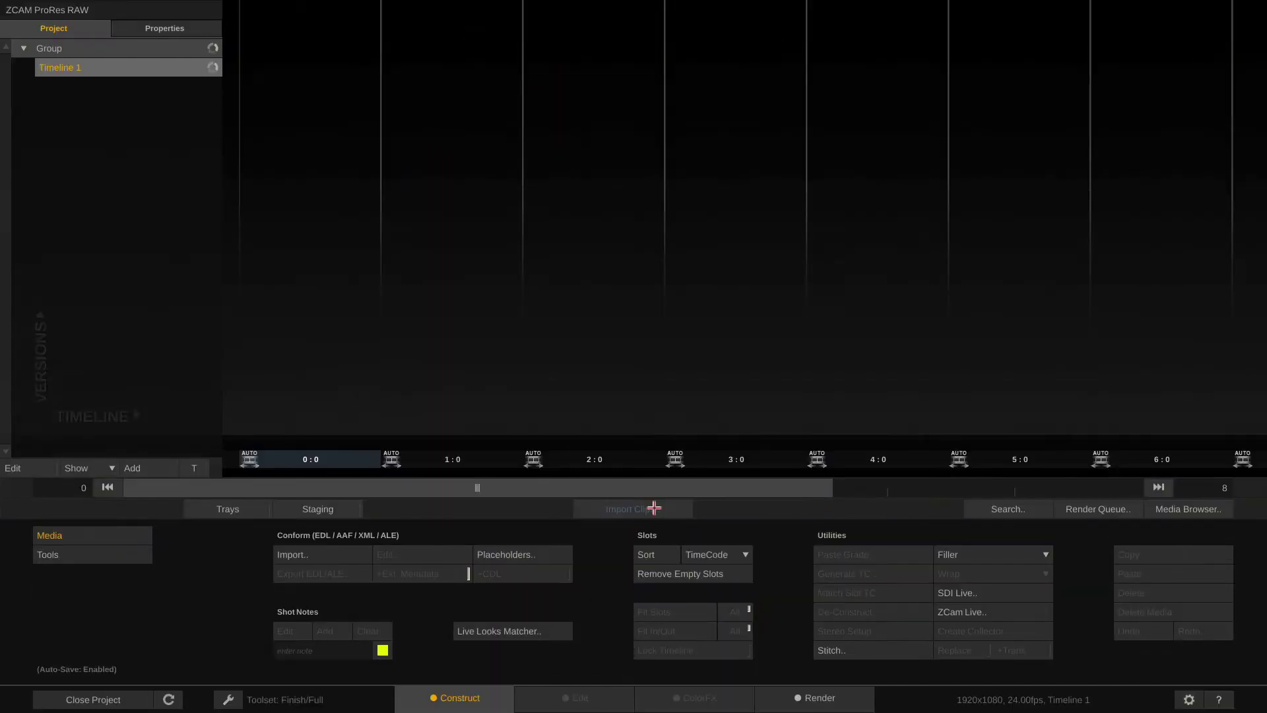
{"action": "left_click", "coordinate": [643, 507]}
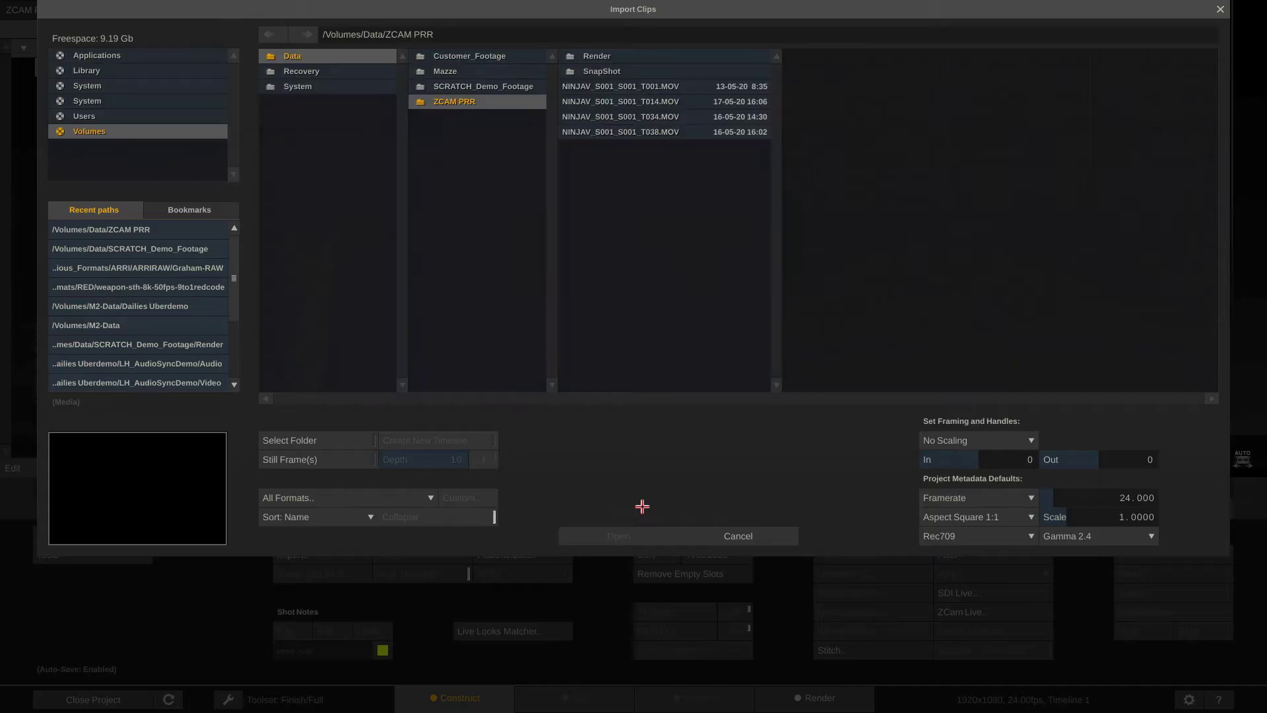
{"action": "left_click", "coordinate": [688, 105]}
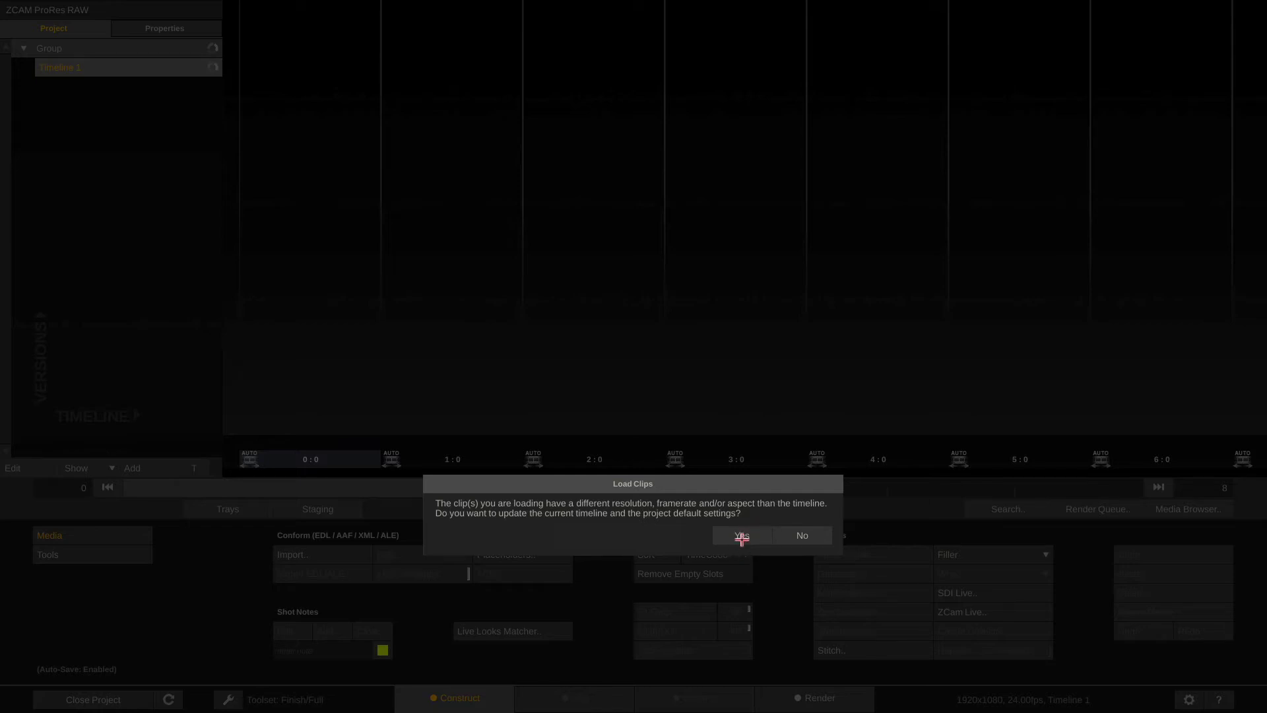
{"action": "left_click", "coordinate": [741, 533]}
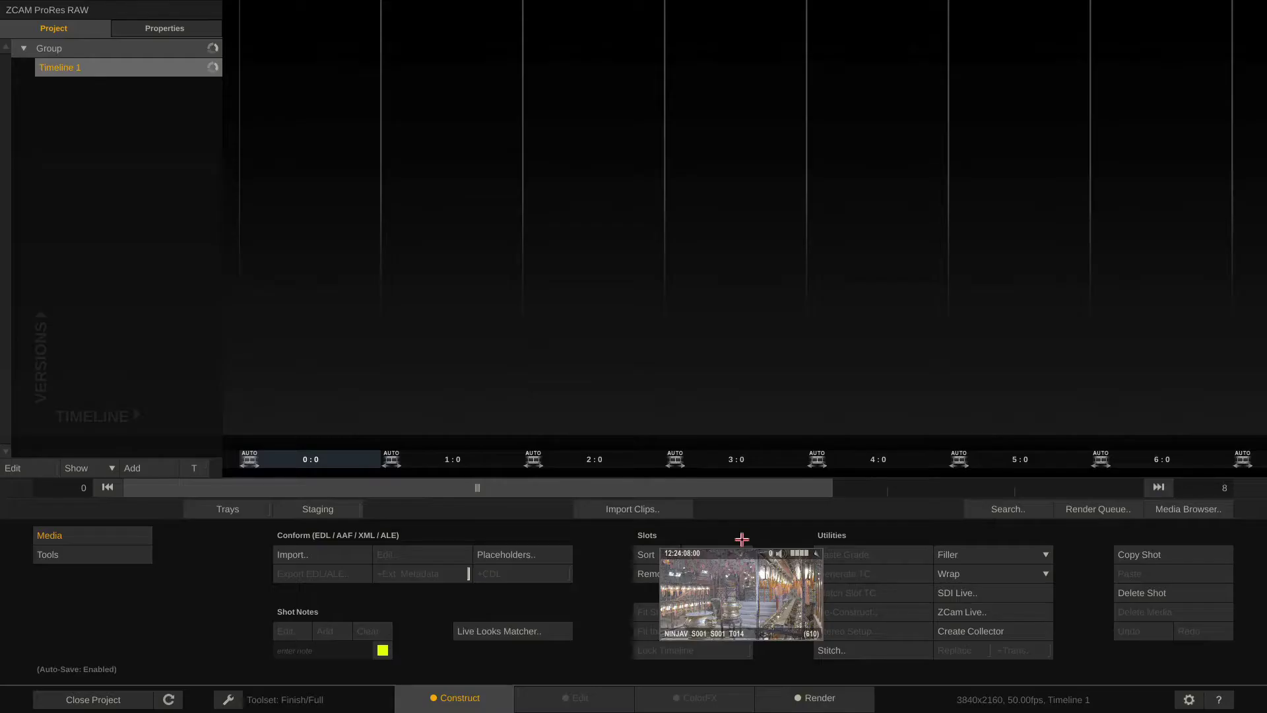
{"action": "left_click", "coordinate": [337, 334]}
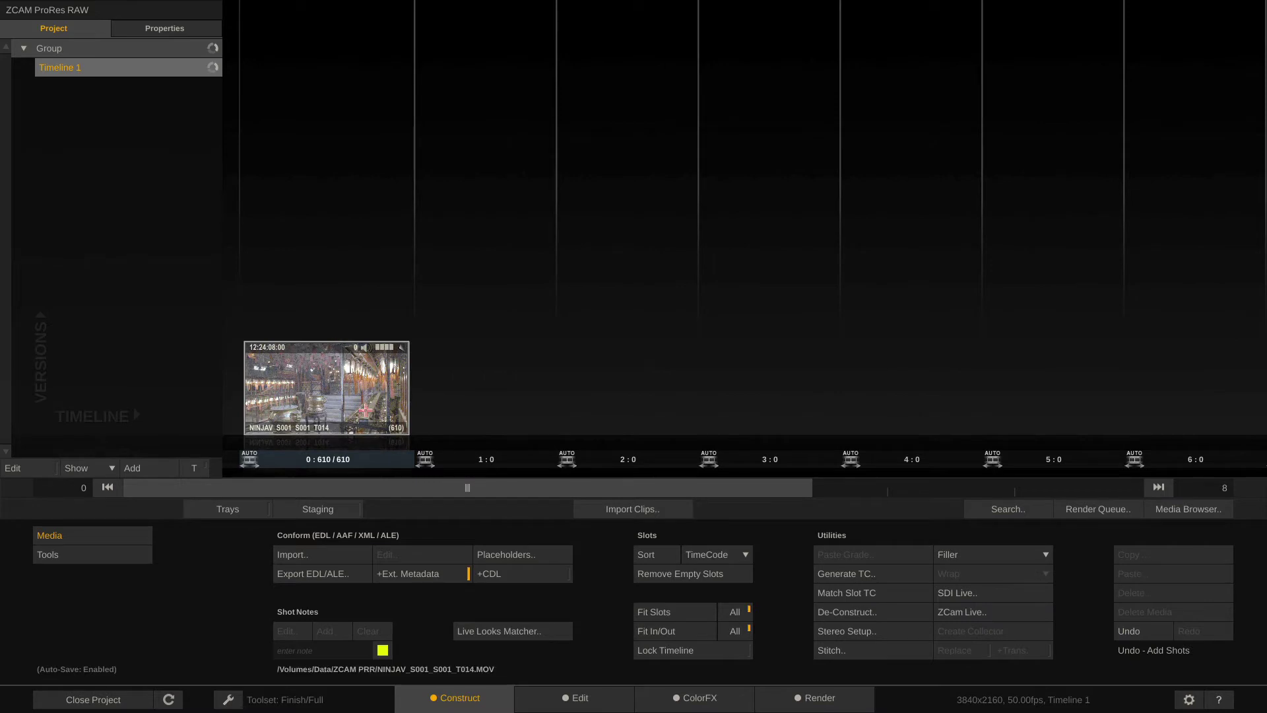
Open the T014 clip in the Edit view with its Audio tracks shown on an enlarged timeline.
{"action": "left_click", "coordinate": [339, 377]}
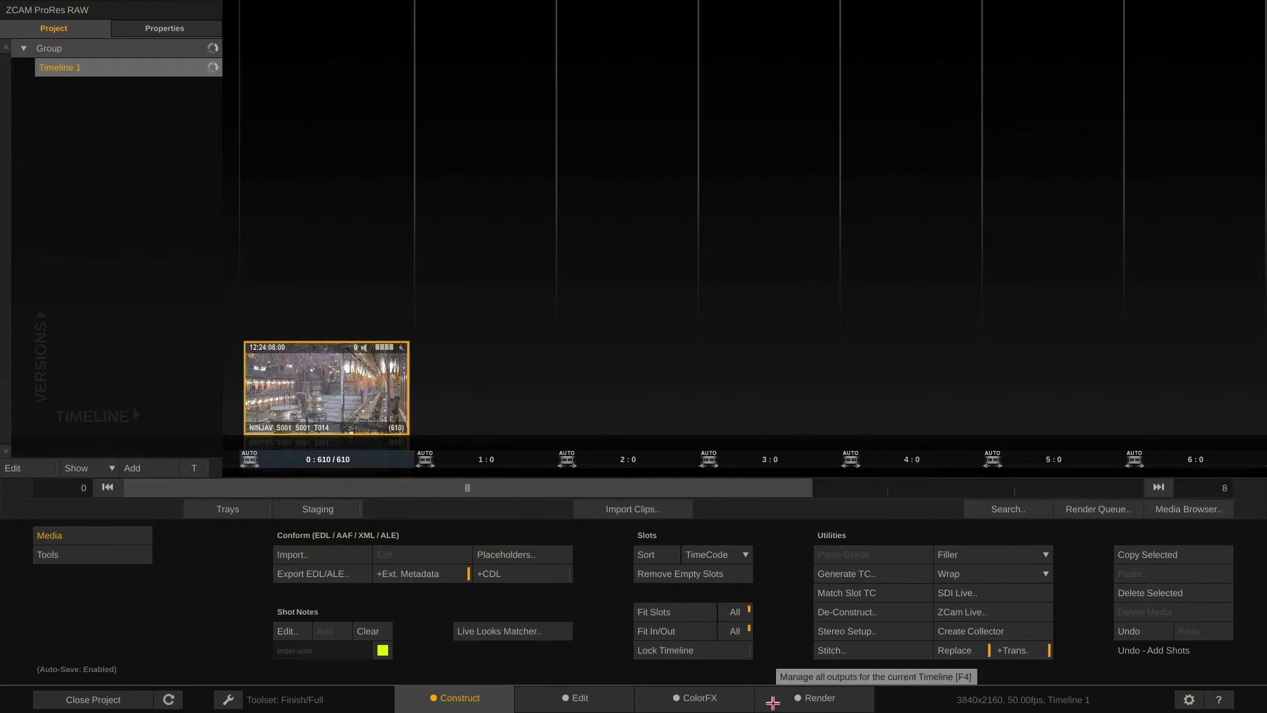
{"action": "left_click", "coordinate": [584, 700]}
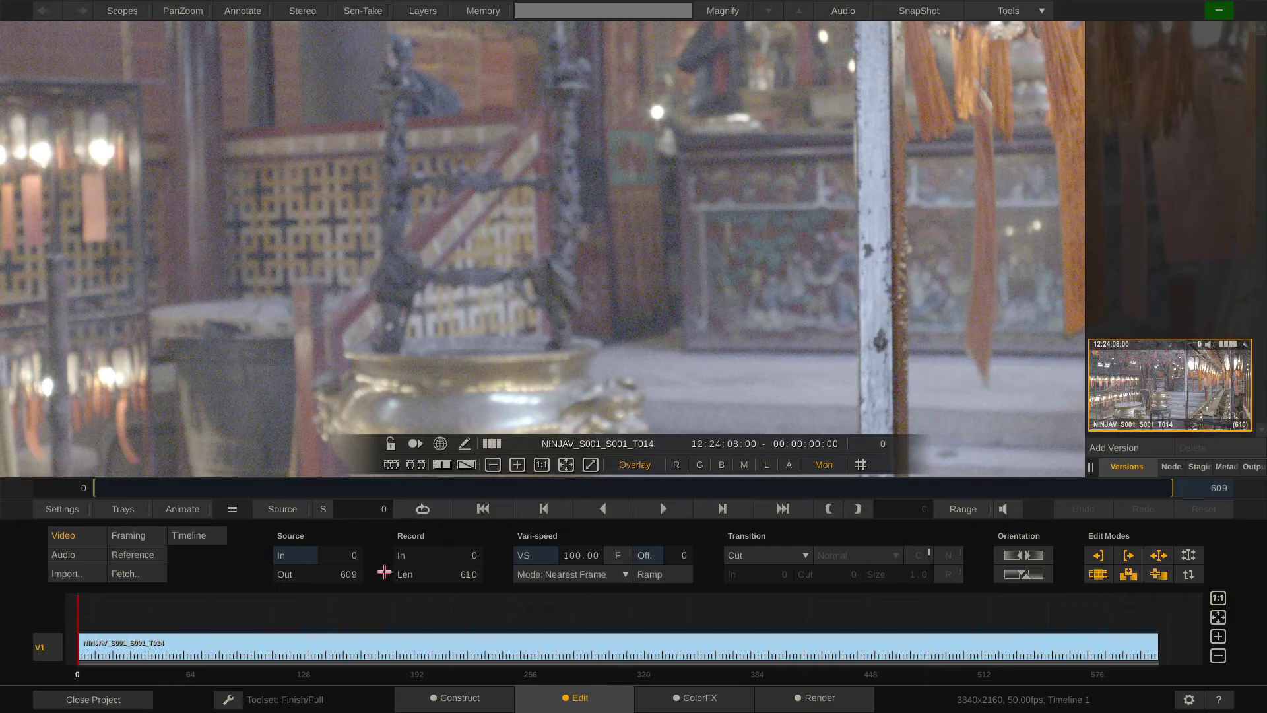
{"action": "left_click", "coordinate": [69, 553]}
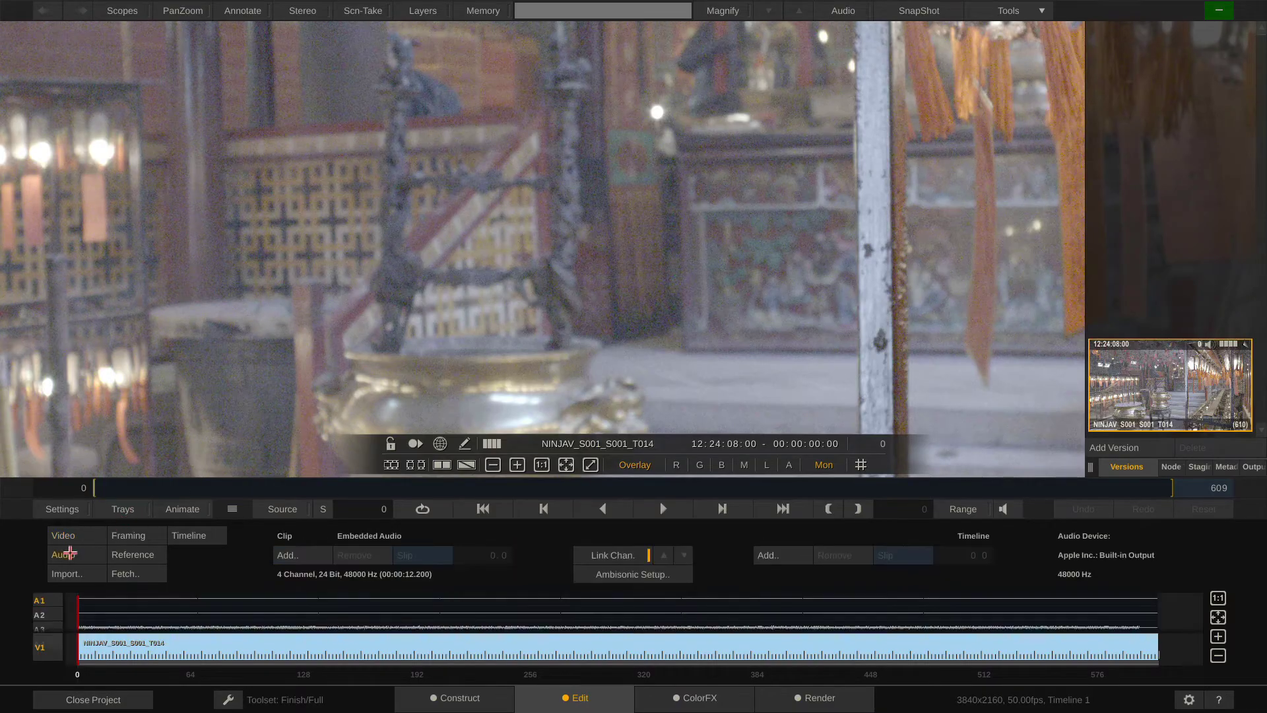
{"action": "mouse_move", "coordinate": [257, 495]}
{"action": "left_mouse_down"}
{"action": "mouse_move", "coordinate": [266, 307]}
{"action": "mouse_move", "coordinate": [267, 509]}
{"action": "left_mouse_up"}
Open the clip in ColorFX and zoom out so the whole frame fits the viewer.
{"action": "left_click", "coordinate": [654, 701]}
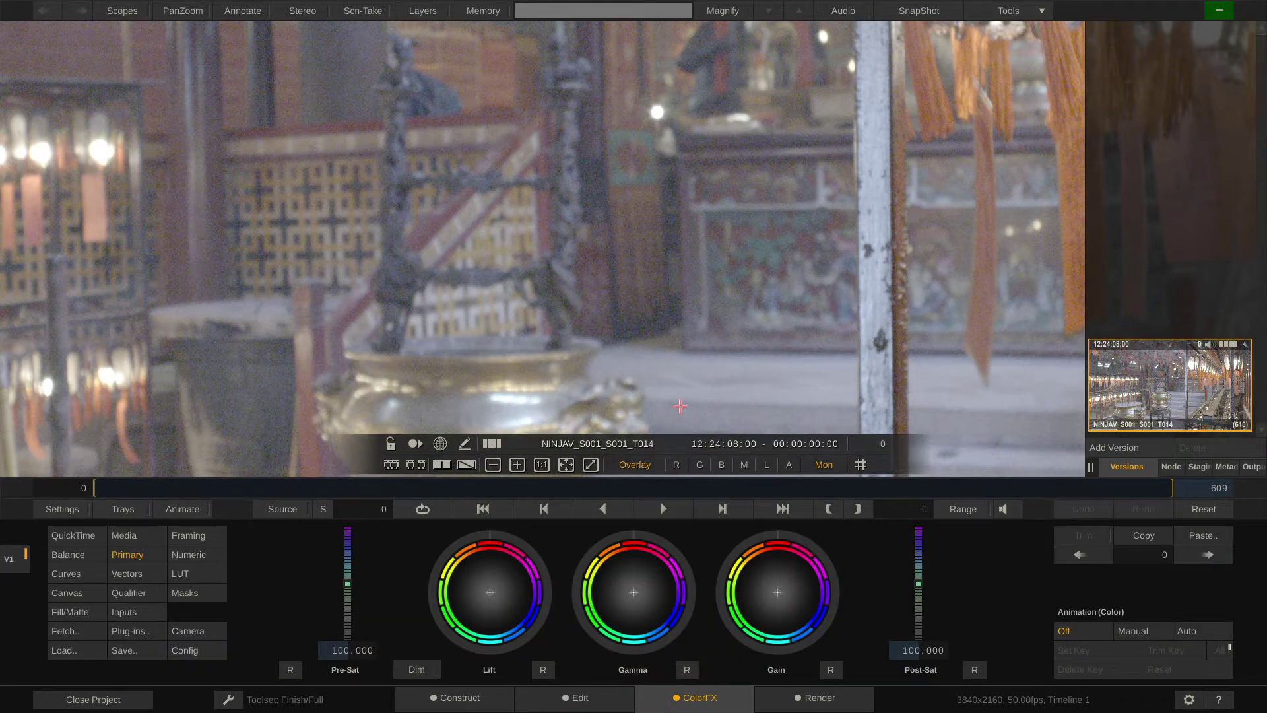
{"action": "scroll", "coordinate": [614, 148], "scroll_direction": "down", "scroll_amount": 5}
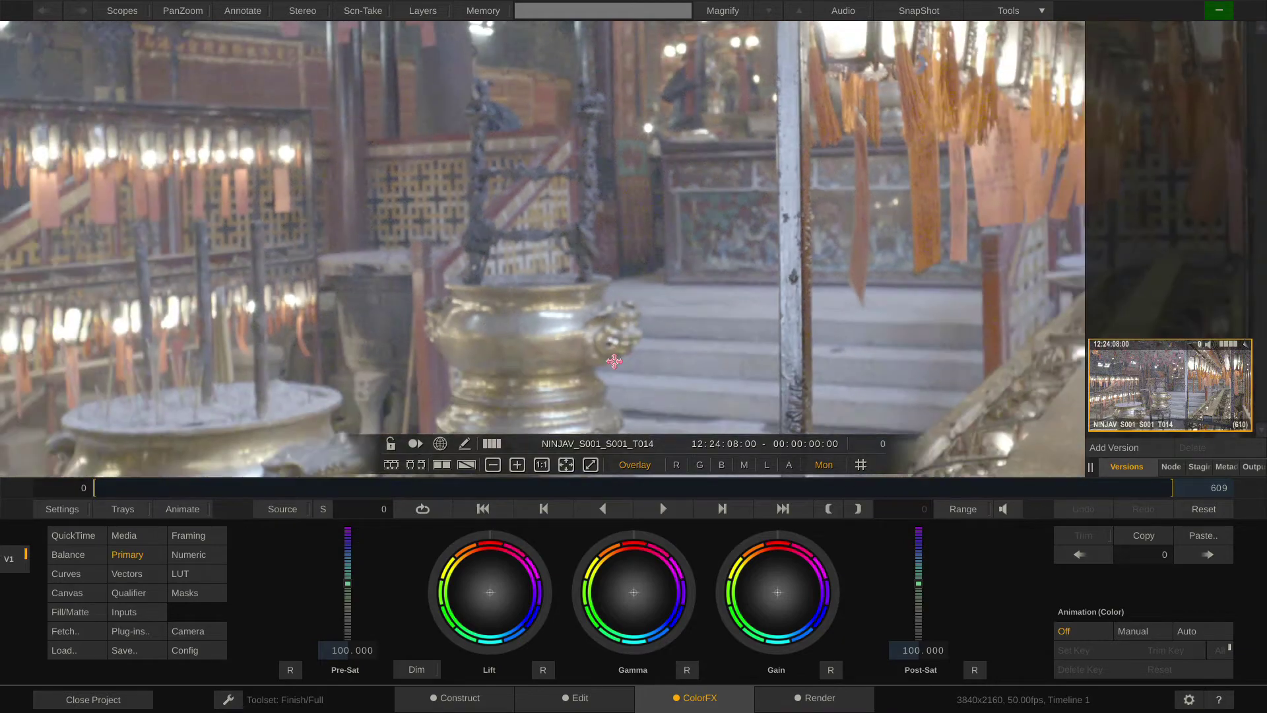
{"action": "scroll", "coordinate": [623, 266], "scroll_direction": "down", "scroll_amount": 3}
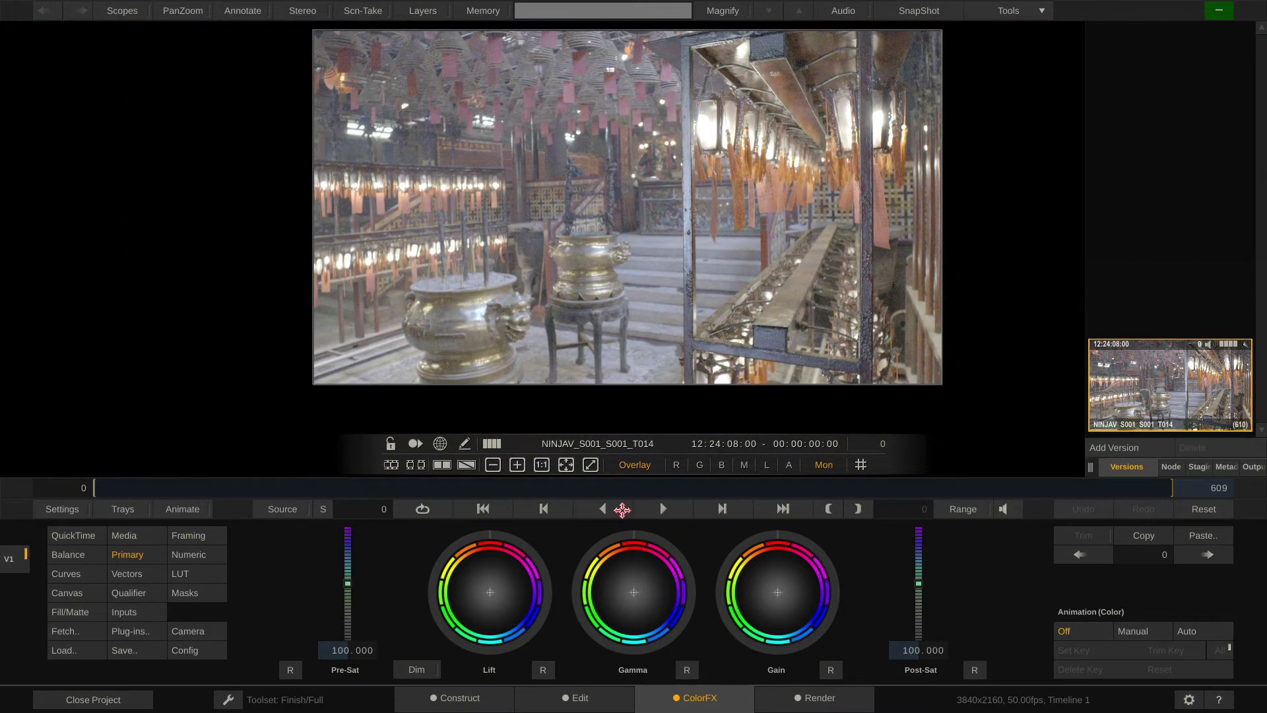
{"action": "mouse_move", "coordinate": [635, 221]}
{"action": "left_mouse_down"}
{"action": "mouse_move", "coordinate": [590, 249]}
{"action": "mouse_move", "coordinate": [486, 226]}
{"action": "mouse_move", "coordinate": [676, 254]}
{"action": "mouse_move", "coordinate": [640, 243]}
{"action": "left_mouse_up"}
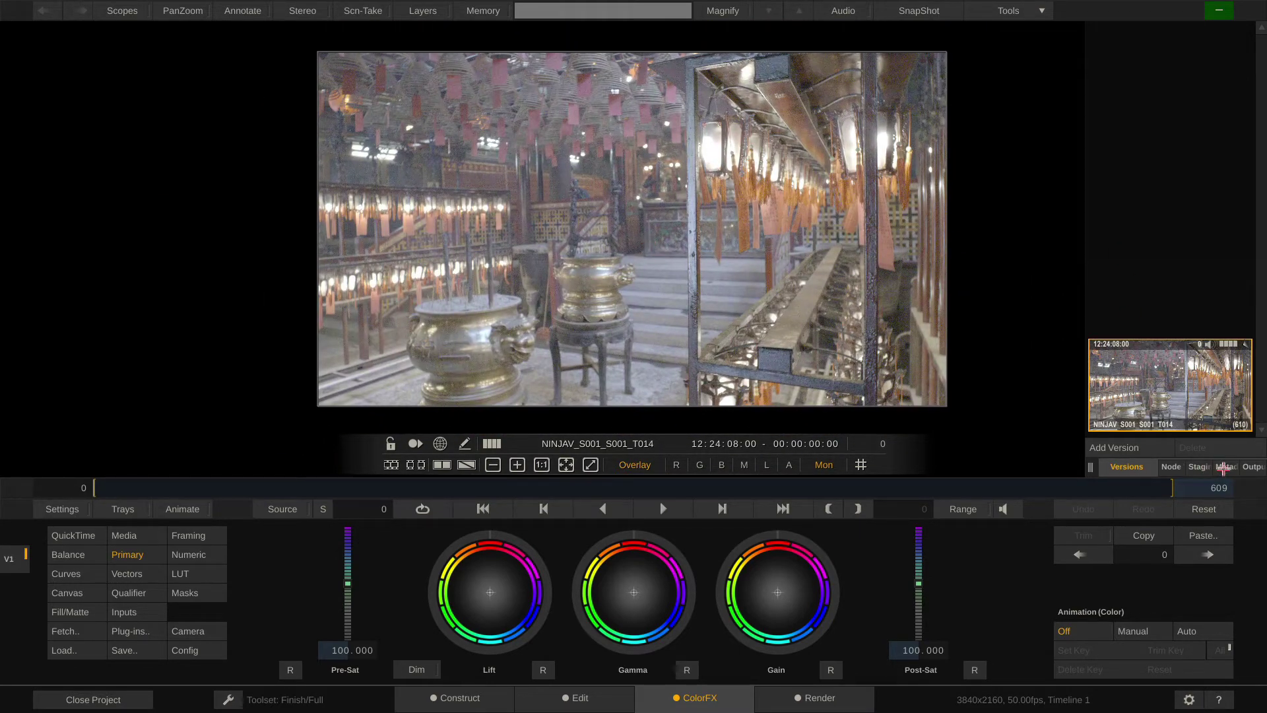
Check the clip's metadata in a widened side panel, then return to versions.
{"action": "left_click", "coordinate": [1226, 468]}
{"action": "scroll", "coordinate": [1169, 304], "scroll_direction": "down", "scroll_amount": 4}
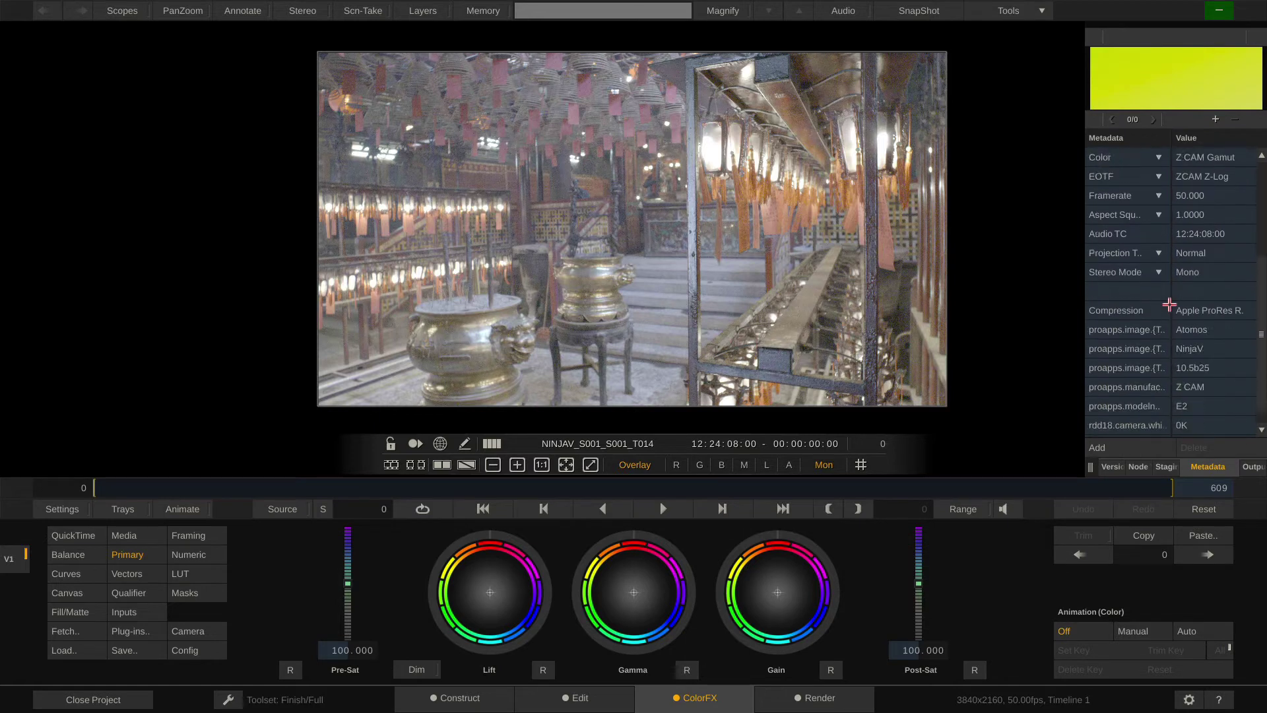
{"action": "mouse_move", "coordinate": [1088, 467]}
{"action": "left_mouse_down"}
{"action": "mouse_move", "coordinate": [990, 467]}
{"action": "mouse_move", "coordinate": [1086, 468]}
{"action": "left_mouse_up"}
{"action": "left_click", "coordinate": [1122, 467]}
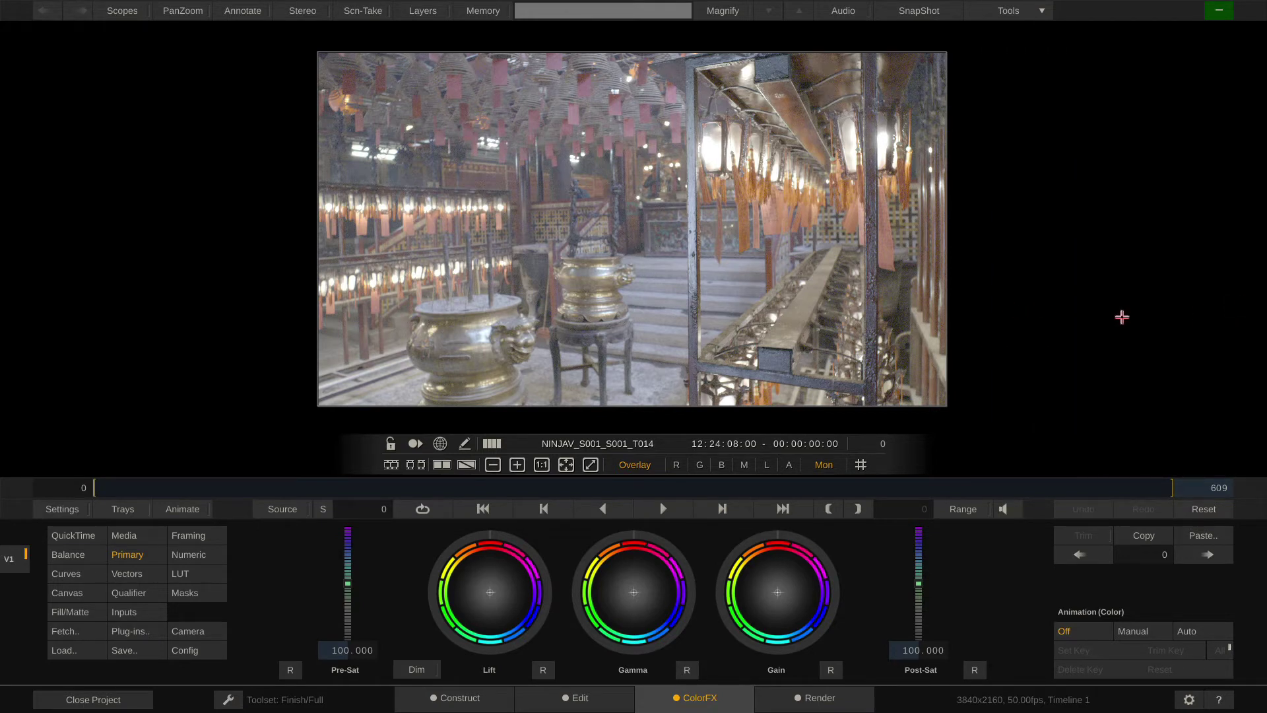
Shift the image right and display the RGB waveform scope.
{"action": "mouse_move", "coordinate": [3, 245]}
{"action": "left_click_drag", "start_coordinate": [589, 210], "coordinate": [852, 206]}
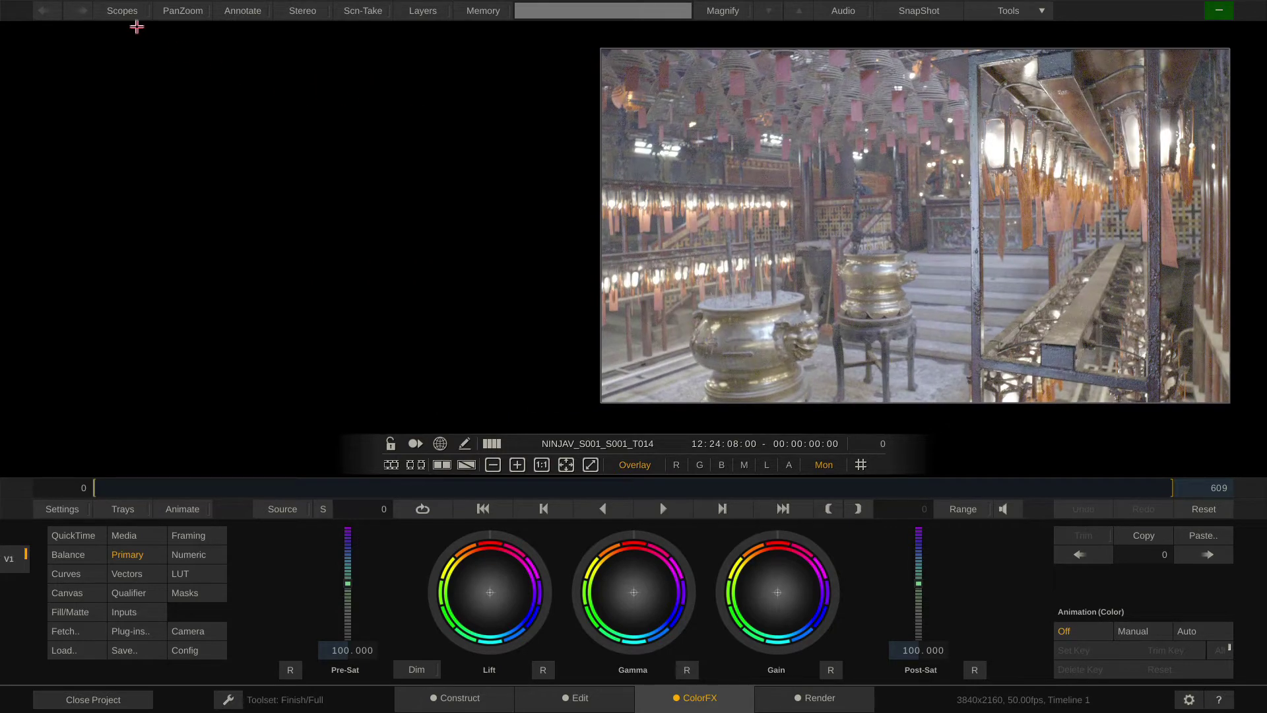
{"action": "left_click", "coordinate": [128, 14]}
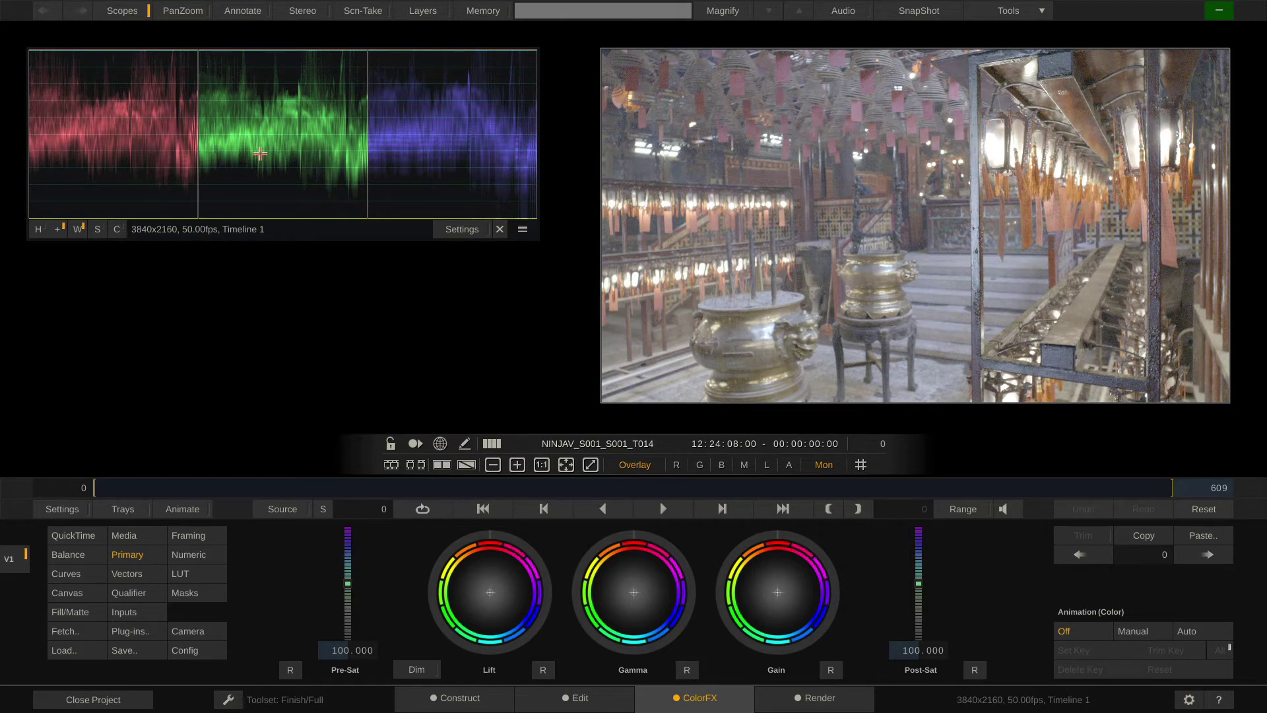
Set the QuickTime decoder EOTF to ARRI LogC, keeping the Z CAM Gamut colour space.
{"action": "left_click", "coordinate": [71, 535]}
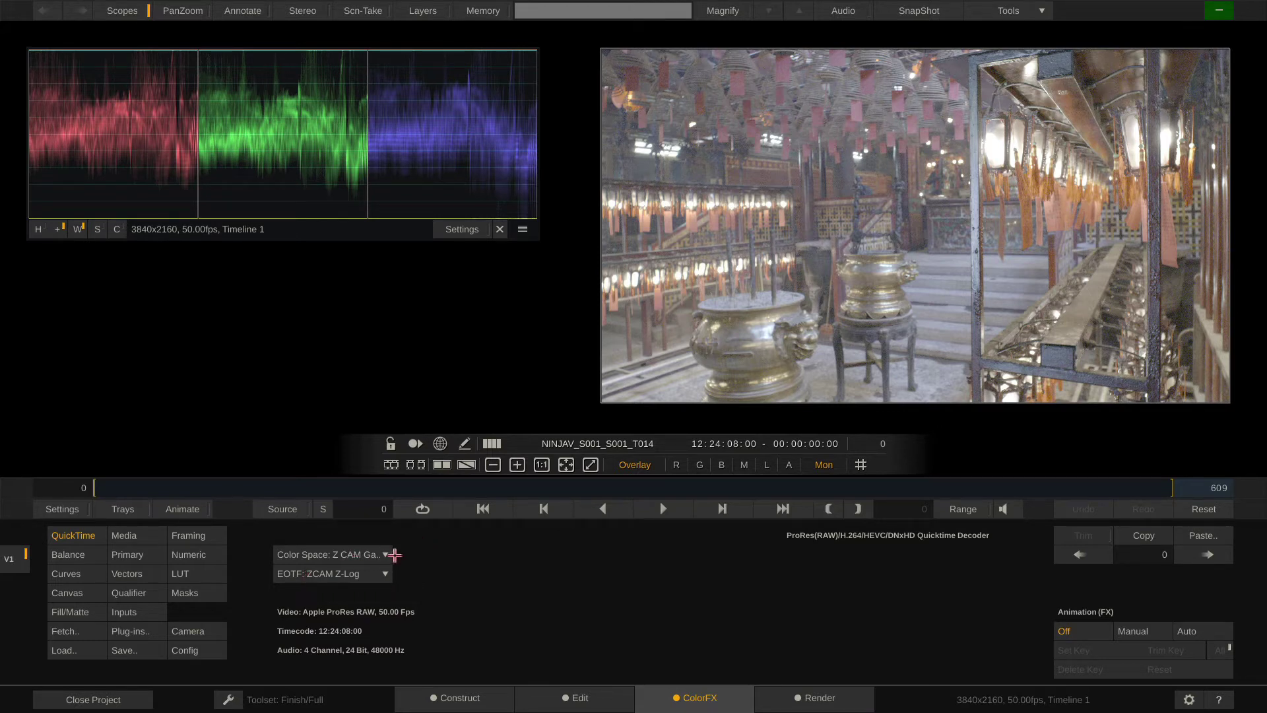
{"action": "left_click", "coordinate": [371, 554]}
{"action": "left_click", "coordinate": [377, 573]}
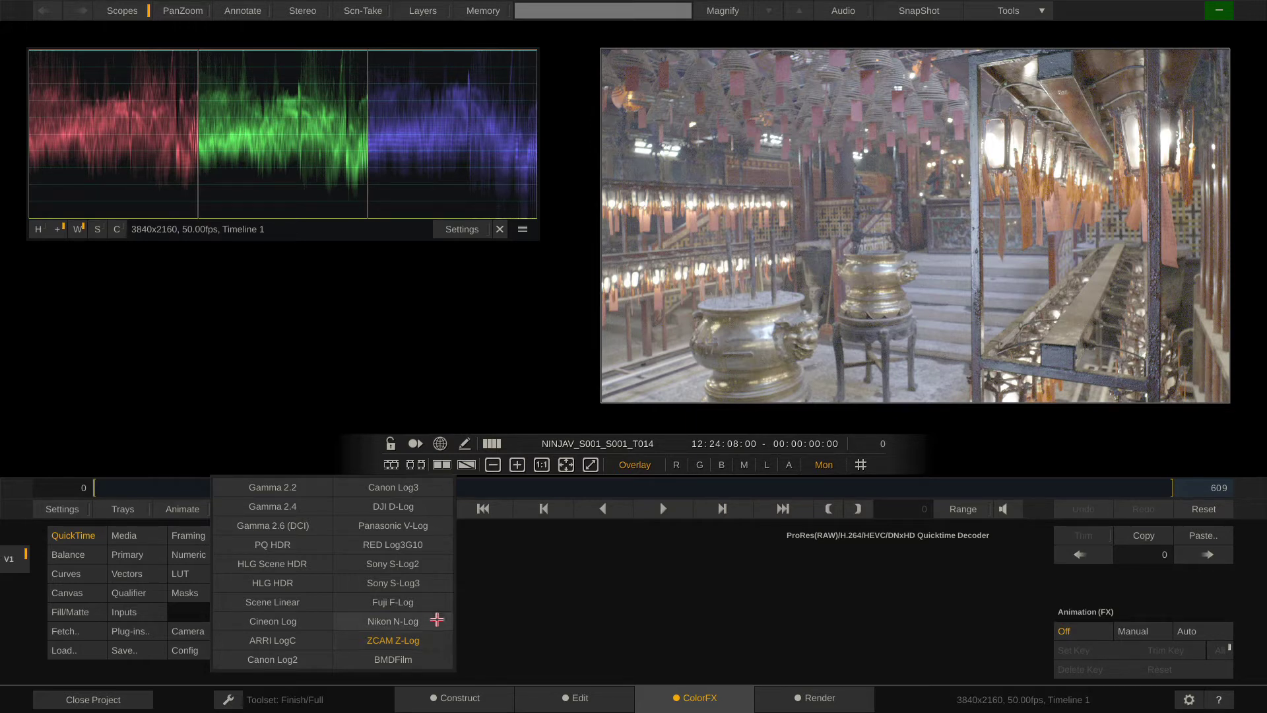
{"action": "left_click", "coordinate": [307, 641]}
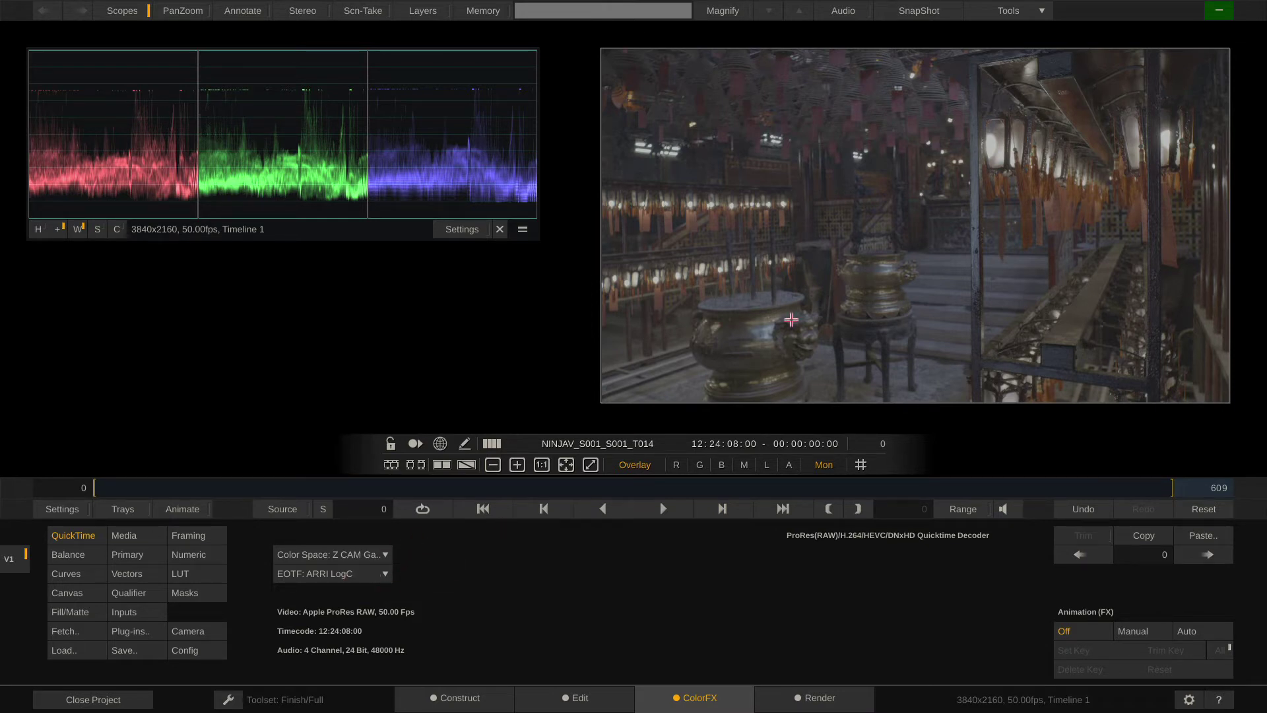
{"action": "left_click_drag", "start_coordinate": [921, 276], "coordinate": [878, 274]}
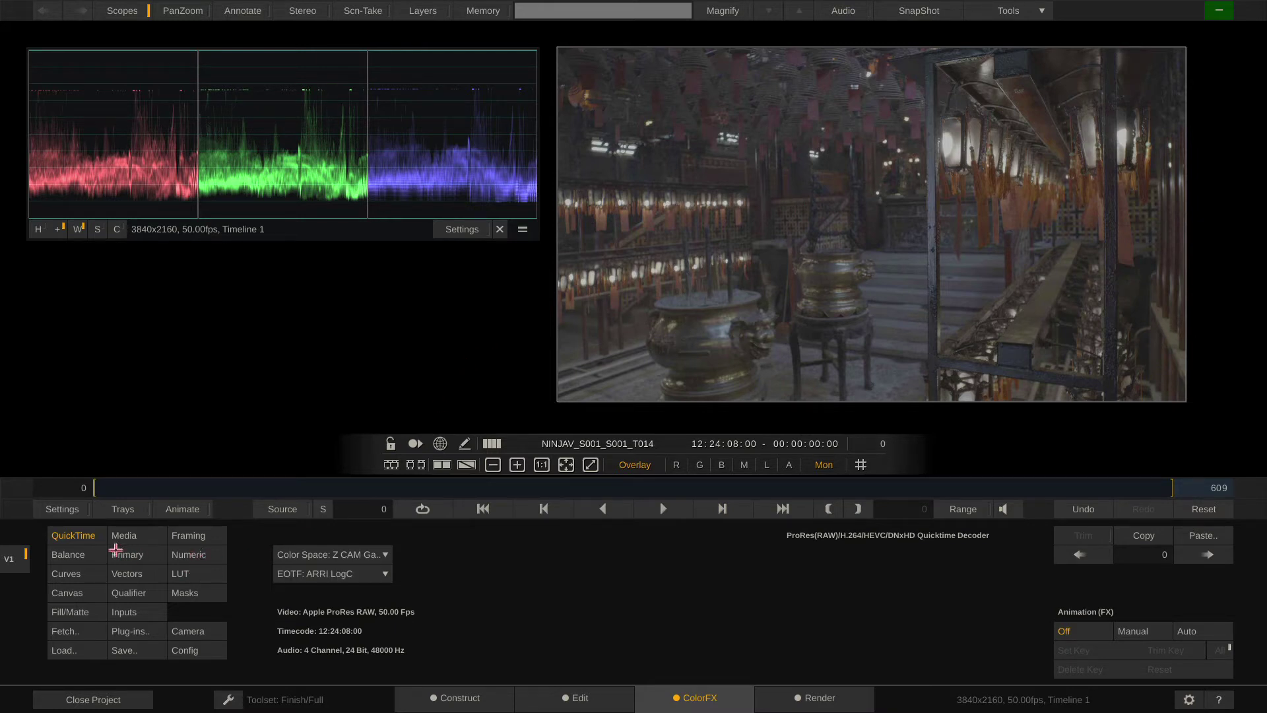
Add S-Curve contrast, set Gamma Master to about 1.253, and raise Post-Sat to about 150.
{"action": "left_click", "coordinate": [81, 557]}
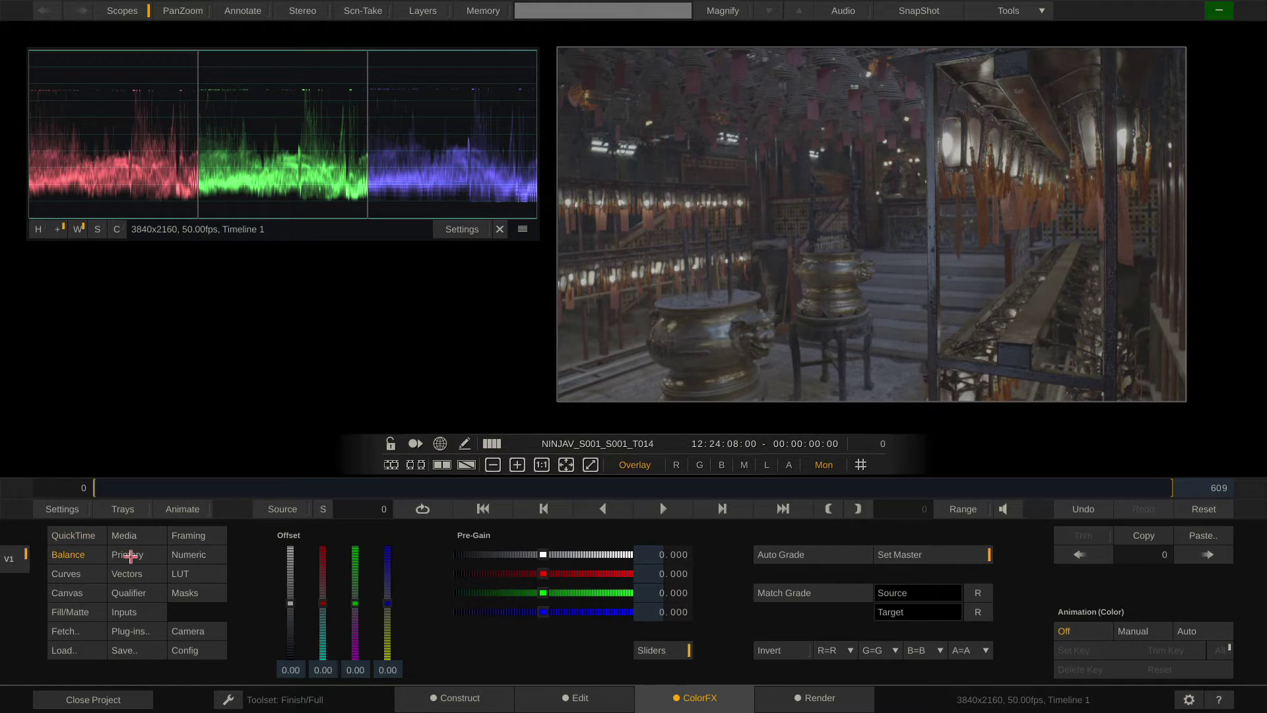
{"action": "left_click", "coordinate": [130, 557]}
{"action": "left_click", "coordinate": [190, 553]}
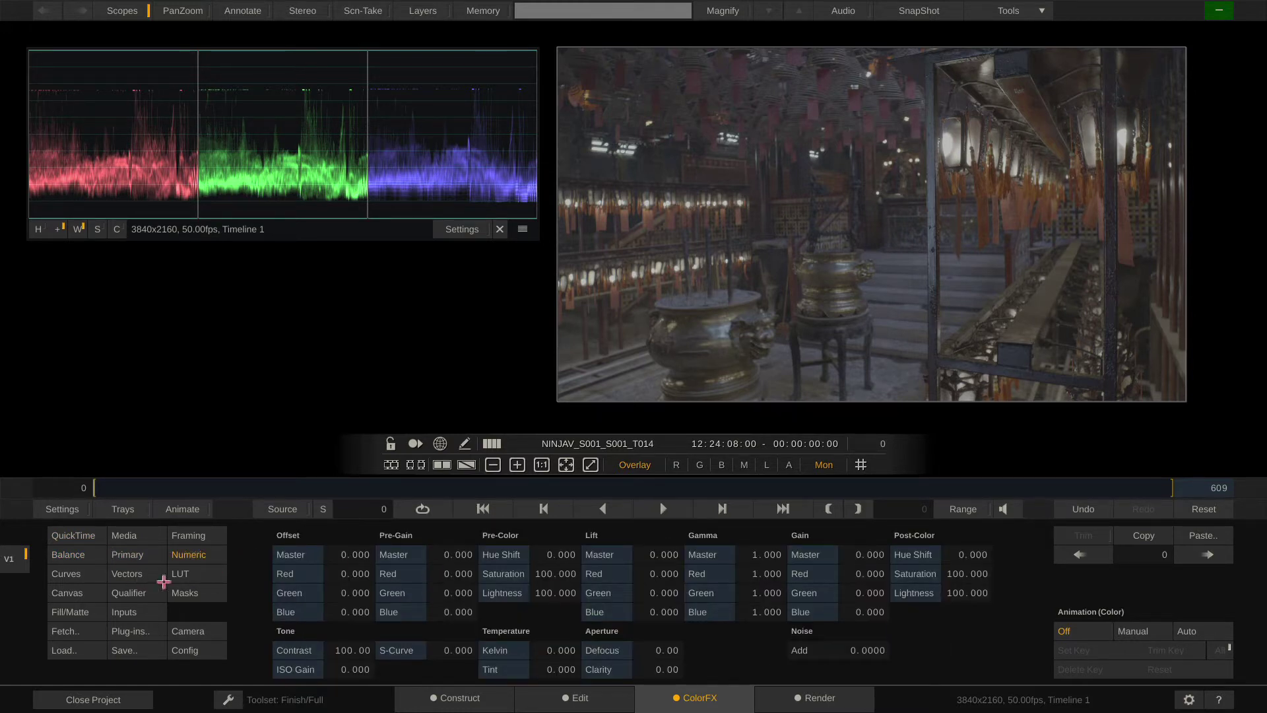
{"action": "mouse_move", "coordinate": [457, 674]}
{"action": "left_mouse_down"}
{"action": "mouse_move", "coordinate": [500, 650]}
{"action": "mouse_move", "coordinate": [439, 646]}
{"action": "mouse_move", "coordinate": [494, 667]}
{"action": "mouse_move", "coordinate": [451, 676]}
{"action": "mouse_move", "coordinate": [515, 656]}
{"action": "mouse_move", "coordinate": [466, 625]}
{"action": "mouse_move", "coordinate": [504, 657]}
{"action": "mouse_move", "coordinate": [459, 630]}
{"action": "mouse_move", "coordinate": [449, 665]}
{"action": "left_mouse_up"}
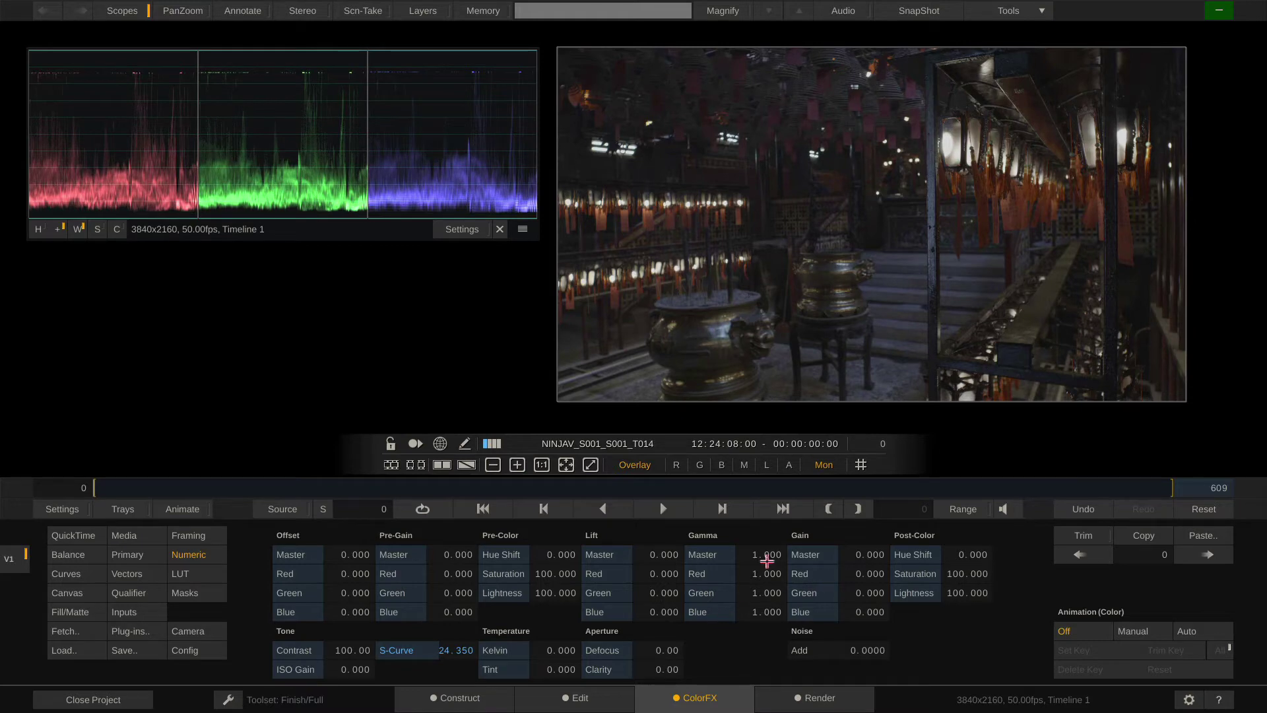
{"action": "left_click_drag", "start_coordinate": [767, 553], "coordinate": [757, 555]}
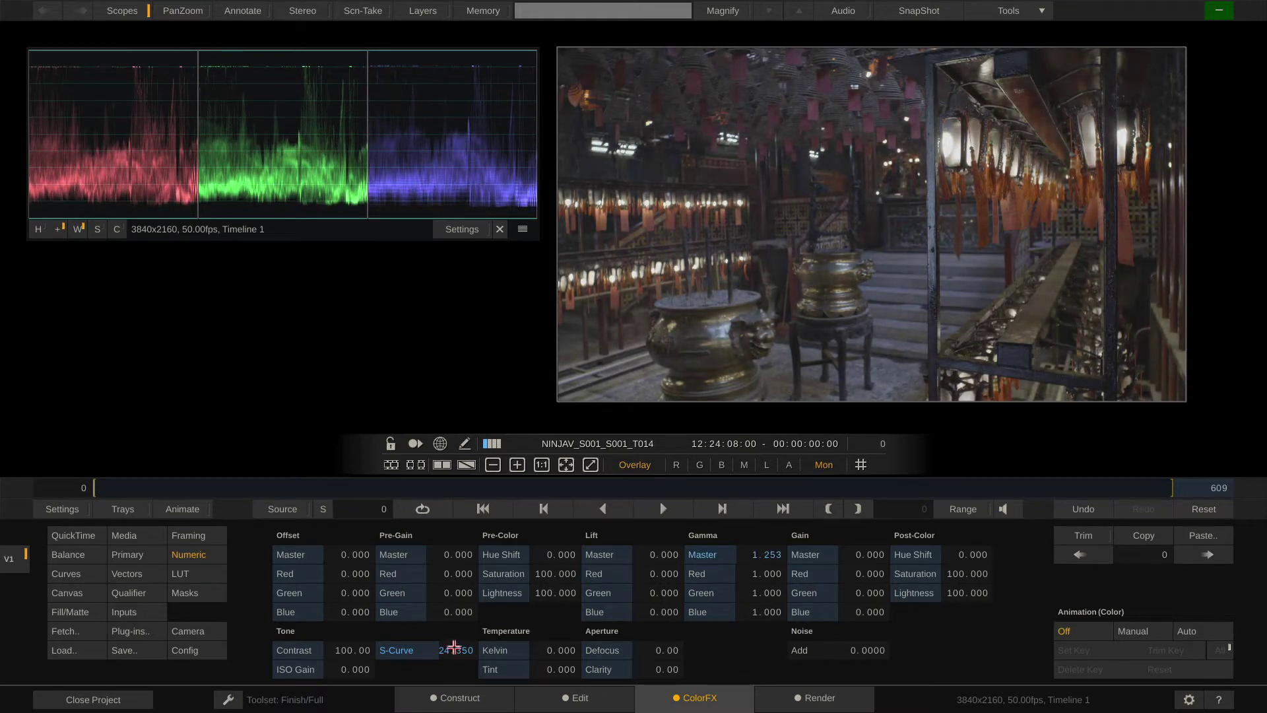
{"action": "mouse_move", "coordinate": [454, 645]}
{"action": "left_mouse_down"}
{"action": "mouse_move", "coordinate": [487, 655]}
{"action": "mouse_move", "coordinate": [446, 651]}
{"action": "mouse_move", "coordinate": [466, 654]}
{"action": "left_mouse_up"}
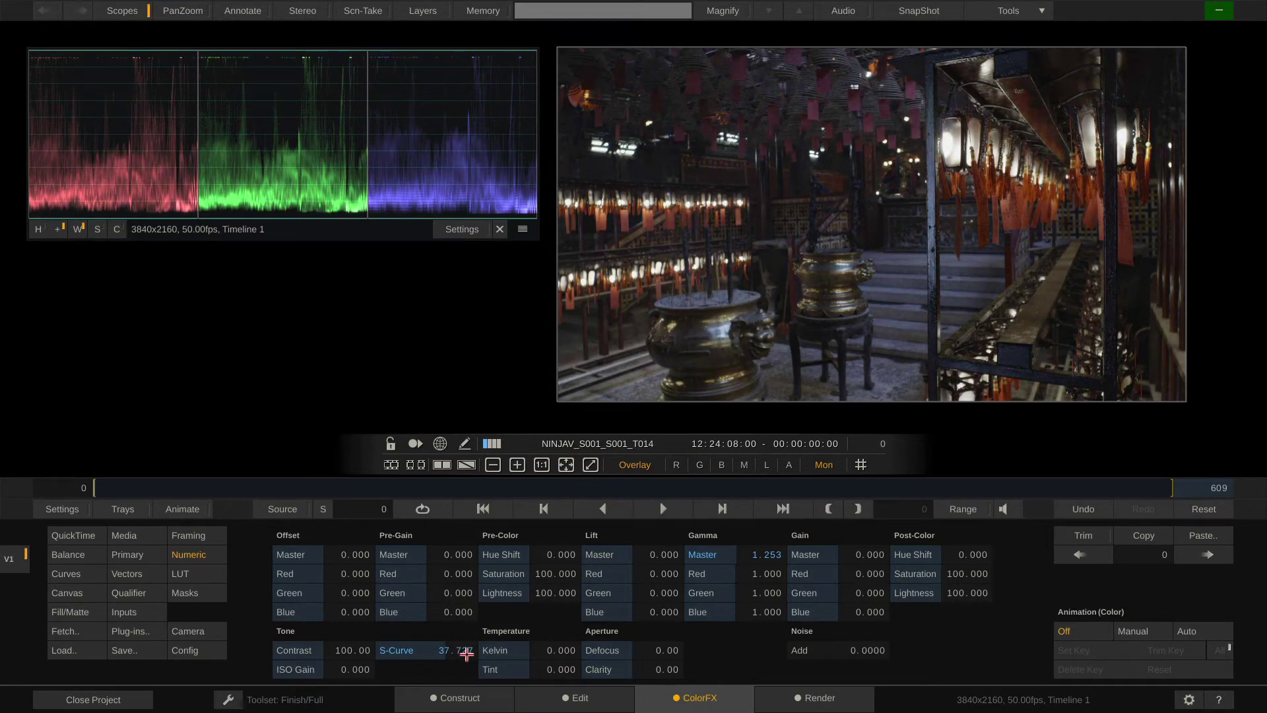
{"action": "left_click", "coordinate": [127, 555]}
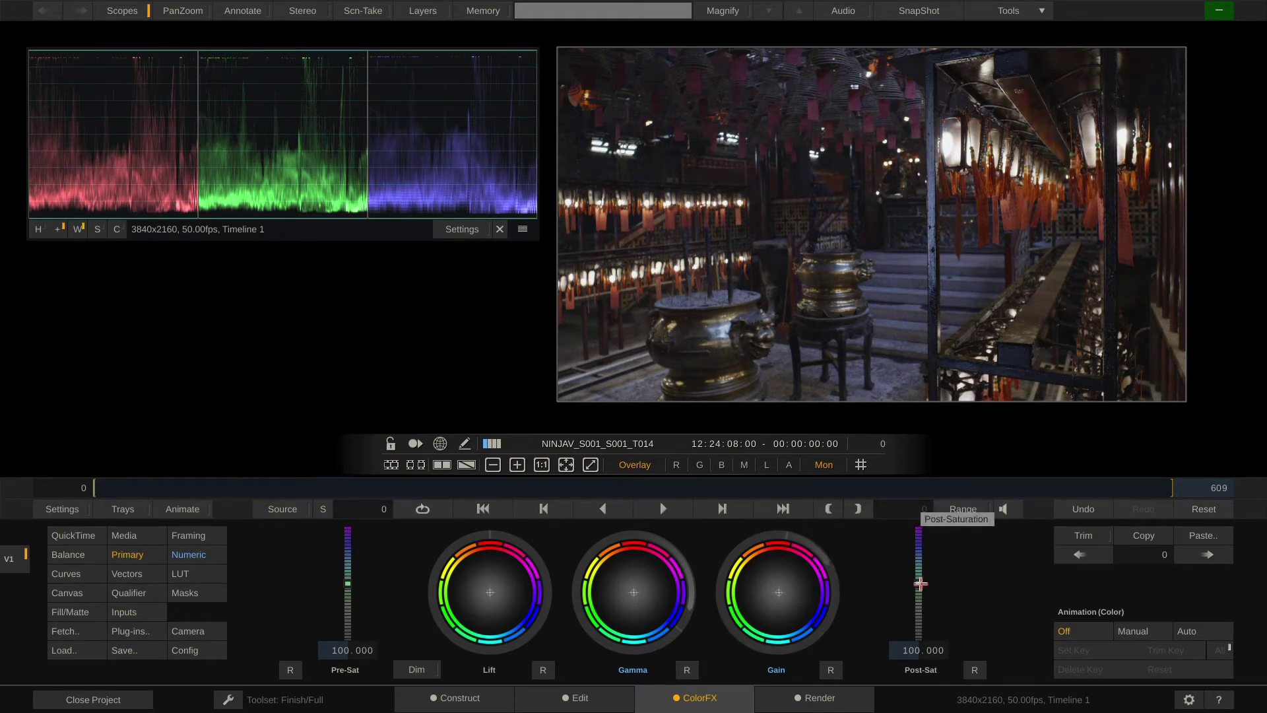
{"action": "left_click_drag", "start_coordinate": [919, 582], "coordinate": [919, 555]}
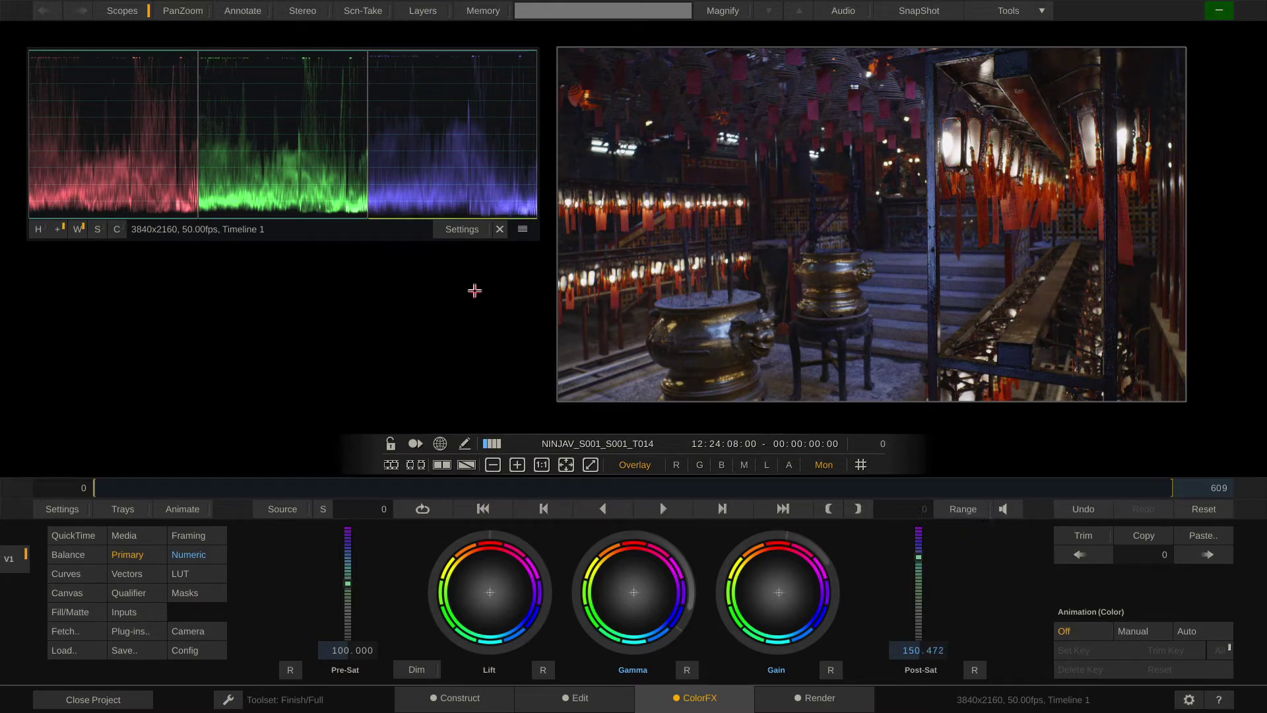
Close the waveform scopes and recentre the picture in the viewer.
{"action": "left_click", "coordinate": [500, 229]}
{"action": "left_click_drag", "start_coordinate": [794, 232], "coordinate": [554, 235]}
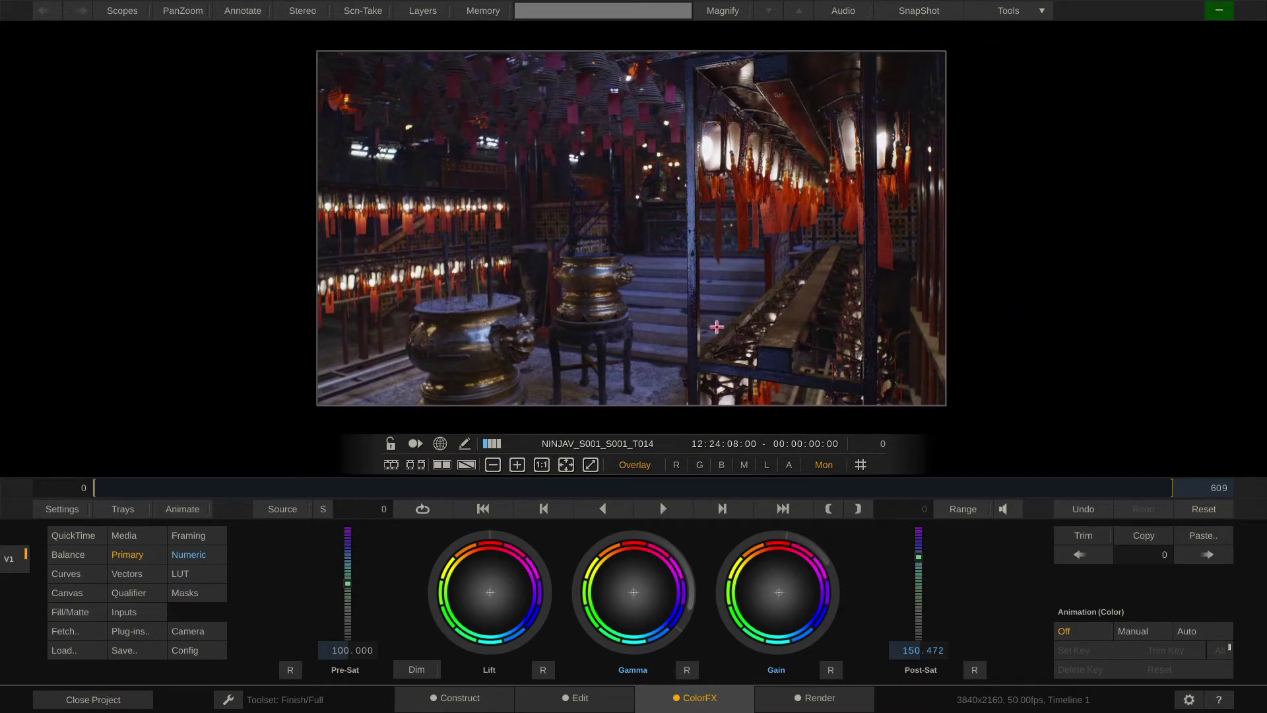
{"action": "scroll", "coordinate": [816, 210], "scroll_direction": "up", "scroll_amount": 3}
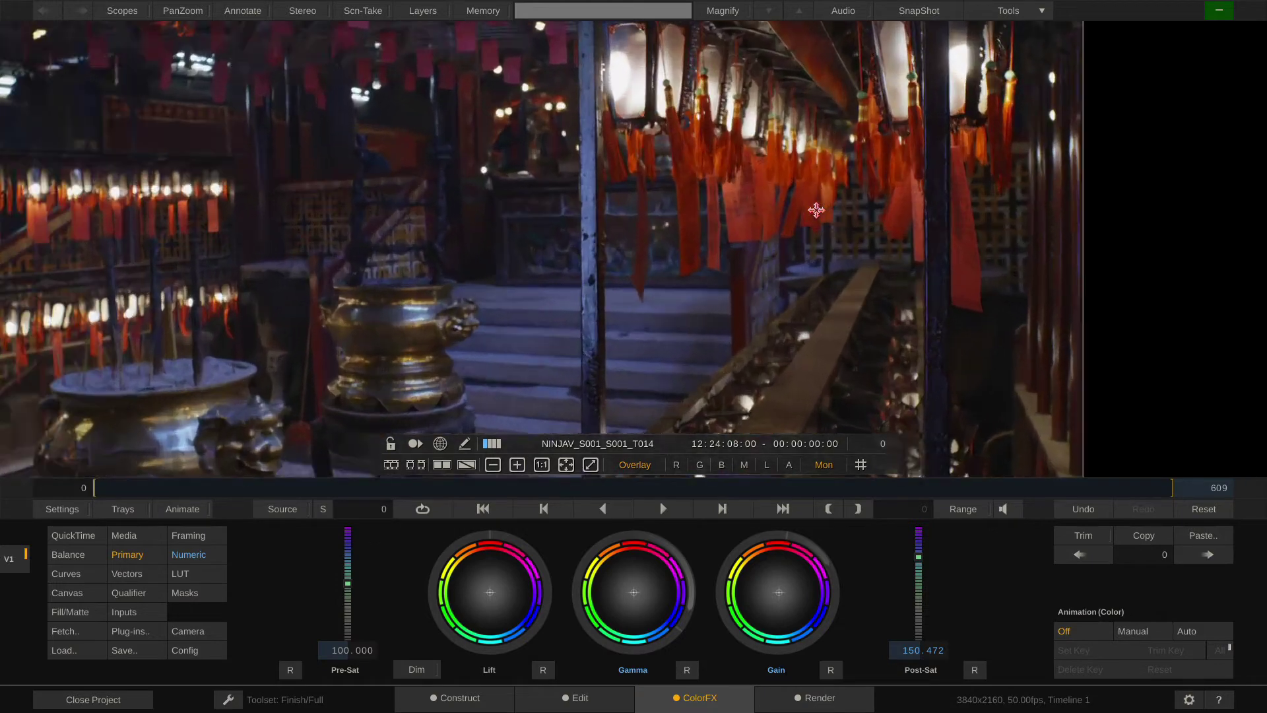
{"action": "scroll", "coordinate": [644, 197], "scroll_direction": "down", "scroll_amount": 1}
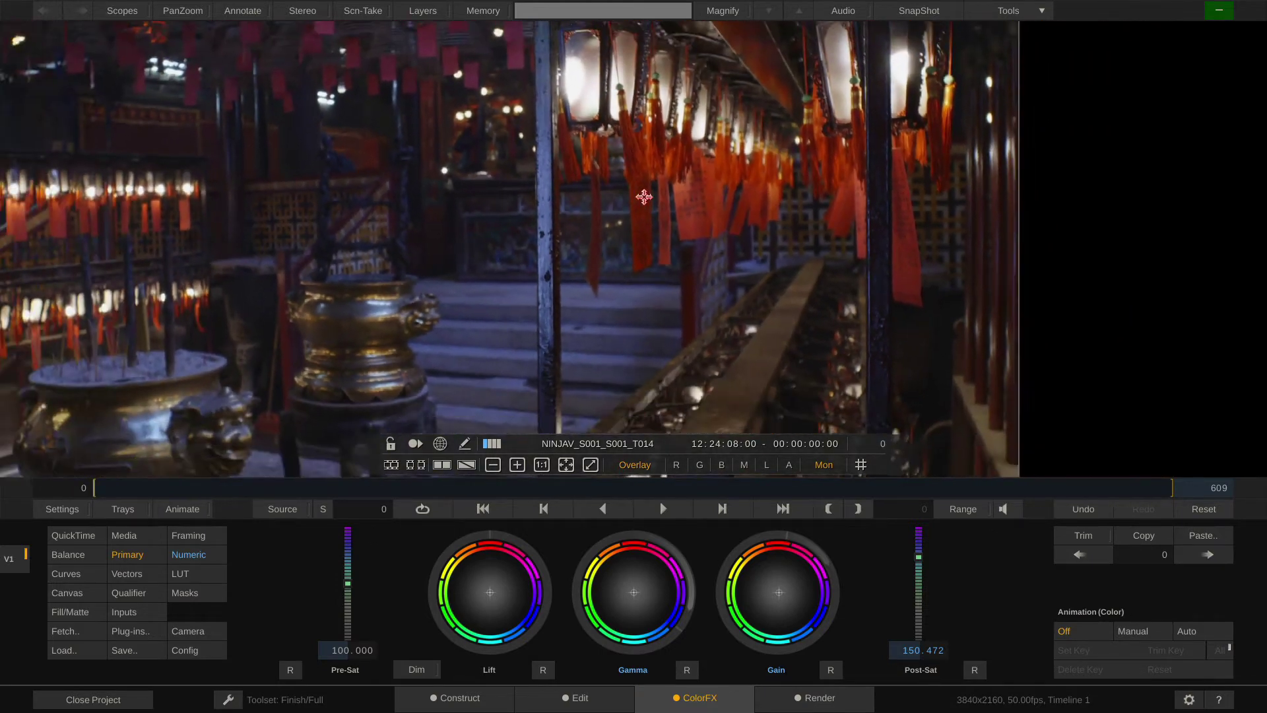
{"action": "scroll", "coordinate": [644, 197], "scroll_direction": "down", "scroll_amount": 2}
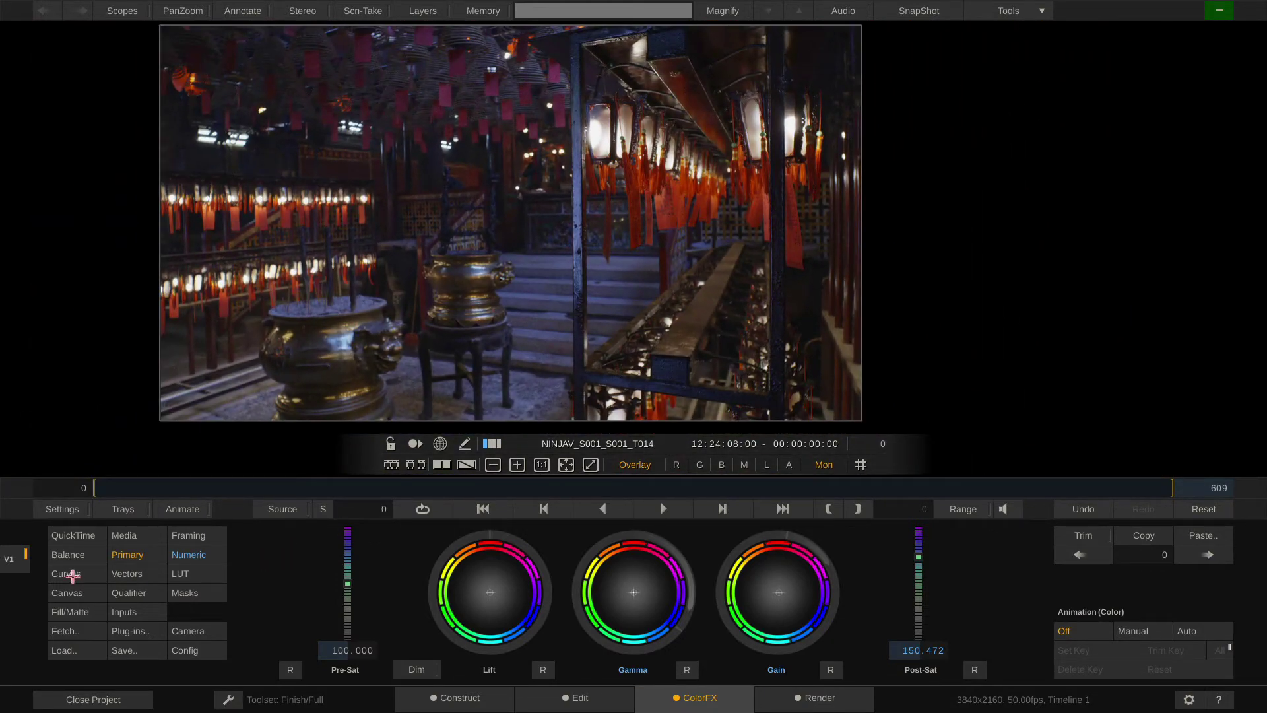
Lower red-hue saturation with a Hue-Sat curve picked from the red lanterns.
{"action": "left_click", "coordinate": [71, 574]}
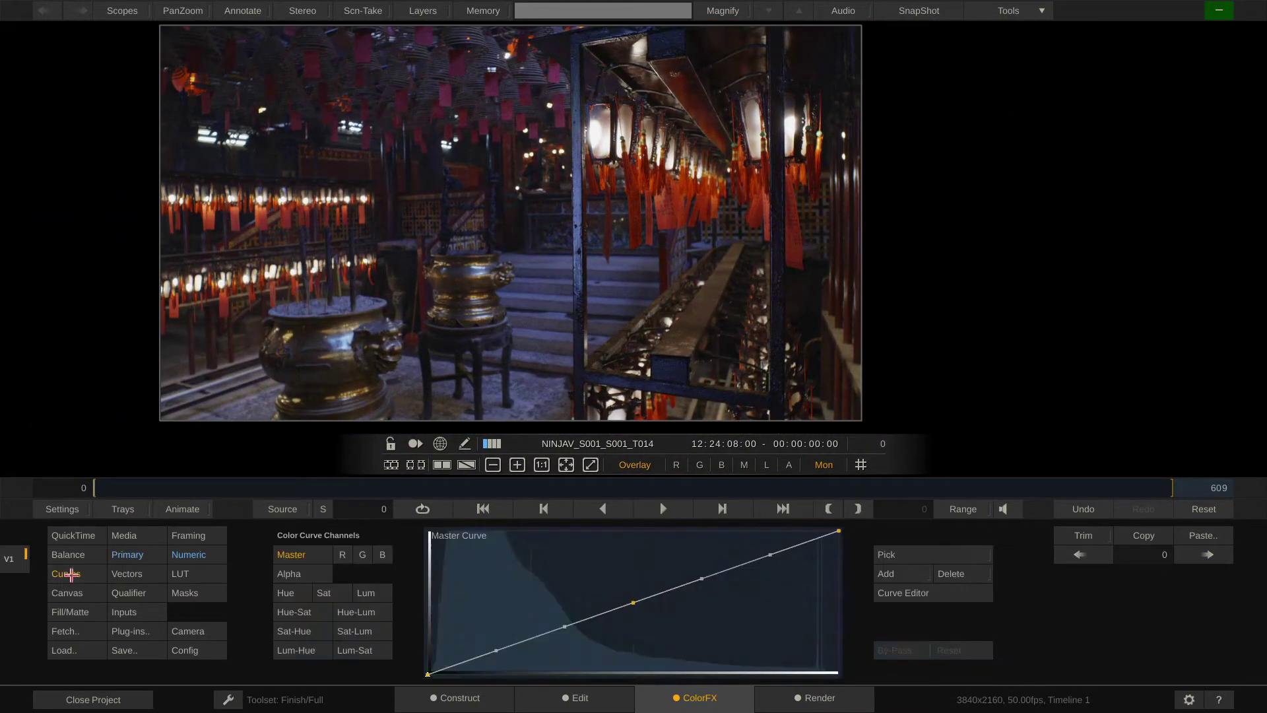
{"action": "left_click", "coordinate": [301, 612]}
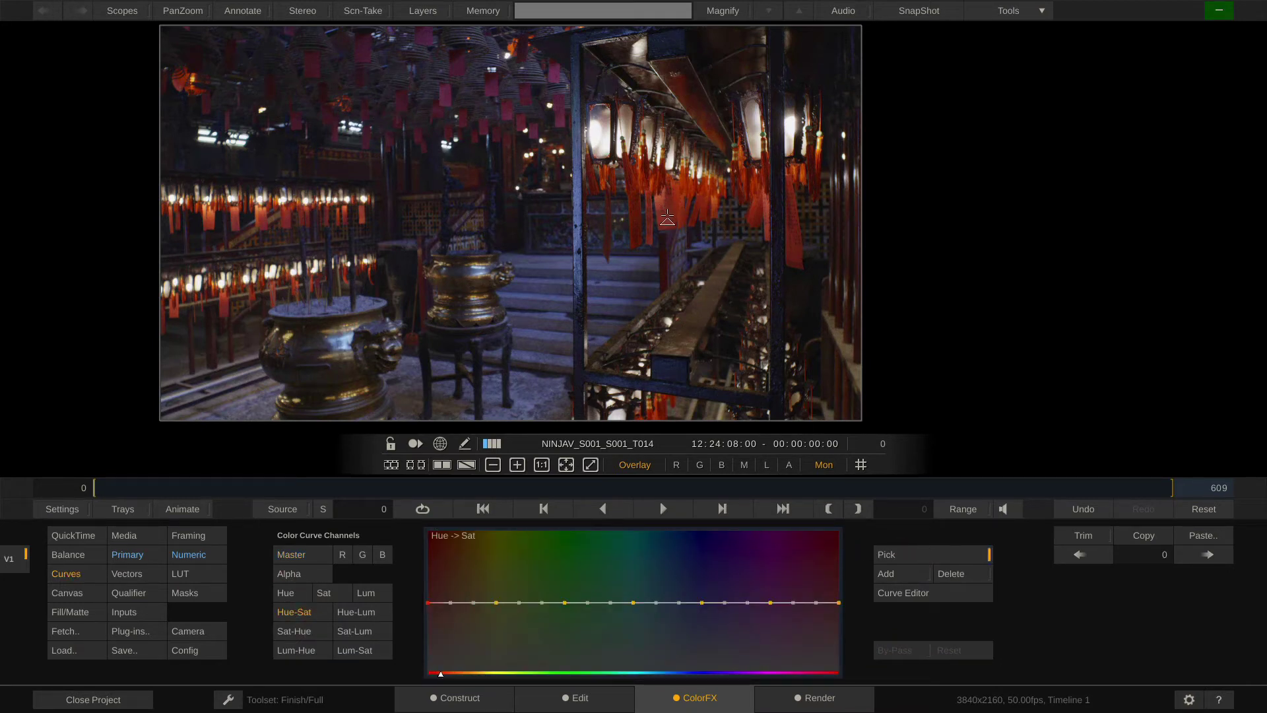
{"action": "mouse_move", "coordinate": [670, 214]}
{"action": "left_mouse_down"}
{"action": "mouse_move", "coordinate": [668, 245]}
{"action": "mouse_move", "coordinate": [667, 231]}
{"action": "left_mouse_up"}
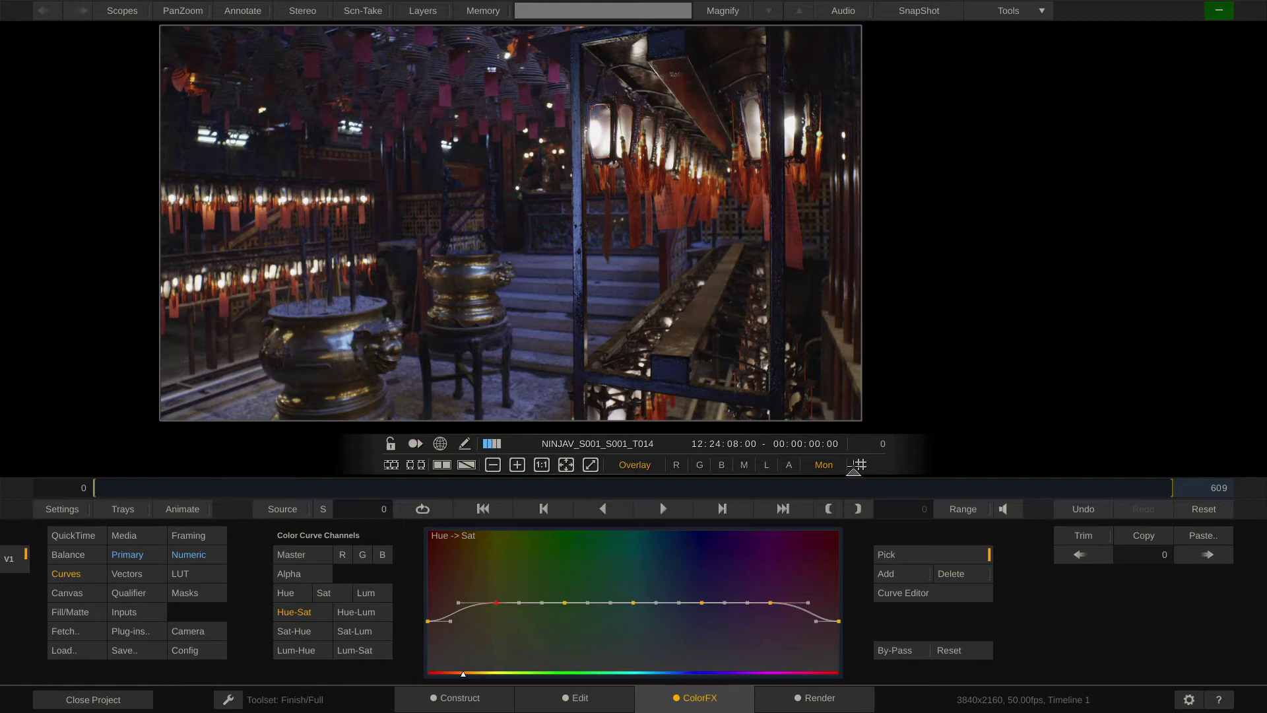
{"action": "left_click", "coordinate": [908, 556]}
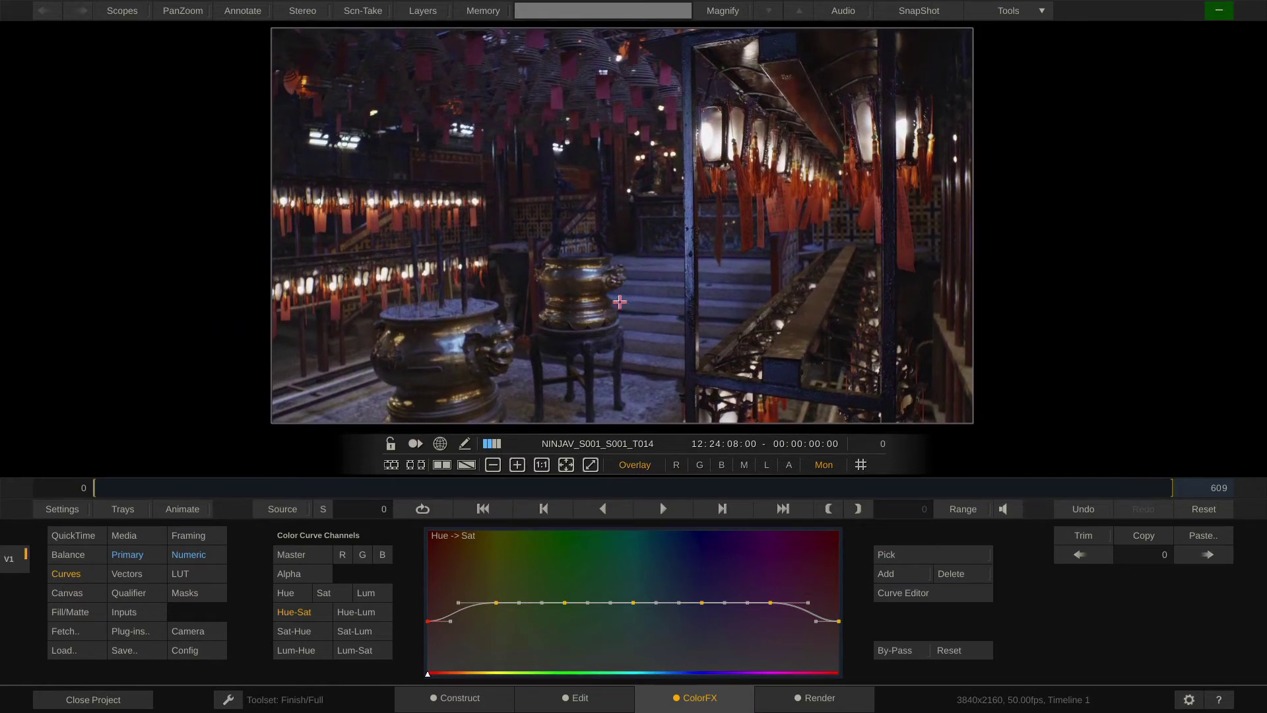
Import NINJAV_S001_S001_T034.MOV into Timeline 1's second slot and open it in ColorFX.
{"action": "left_click", "coordinate": [449, 700]}
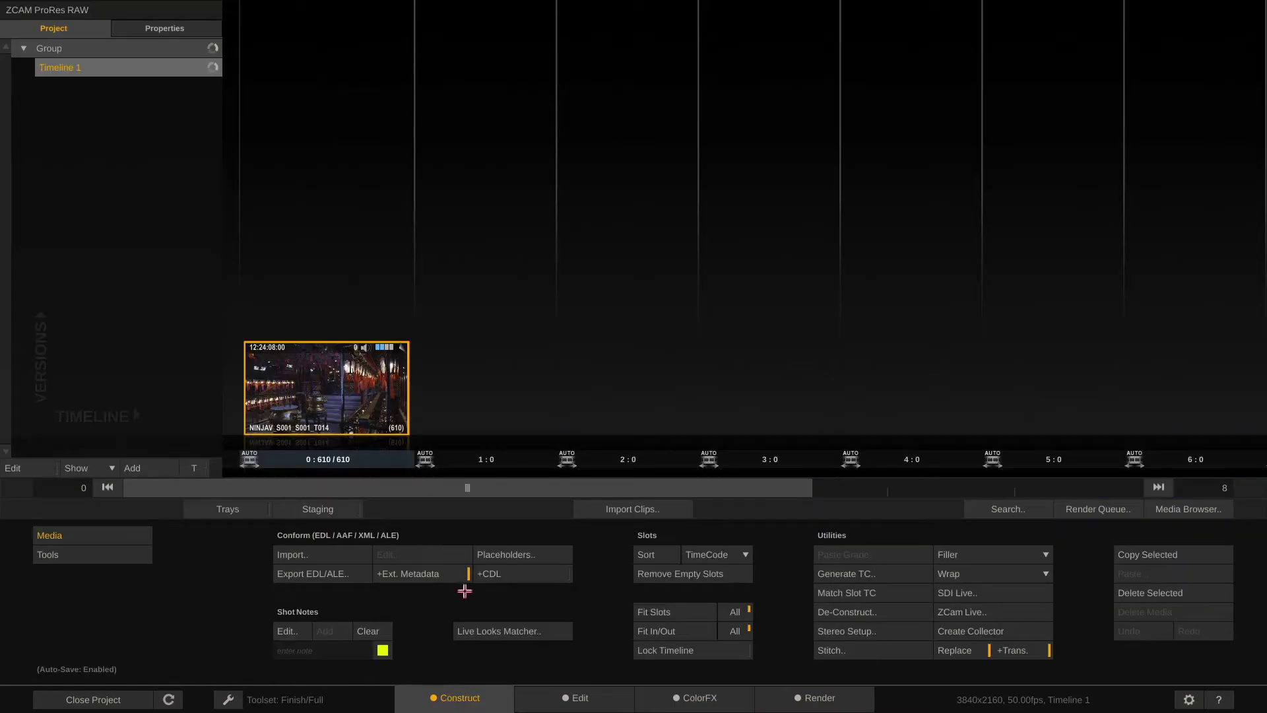
{"action": "left_click", "coordinate": [633, 509]}
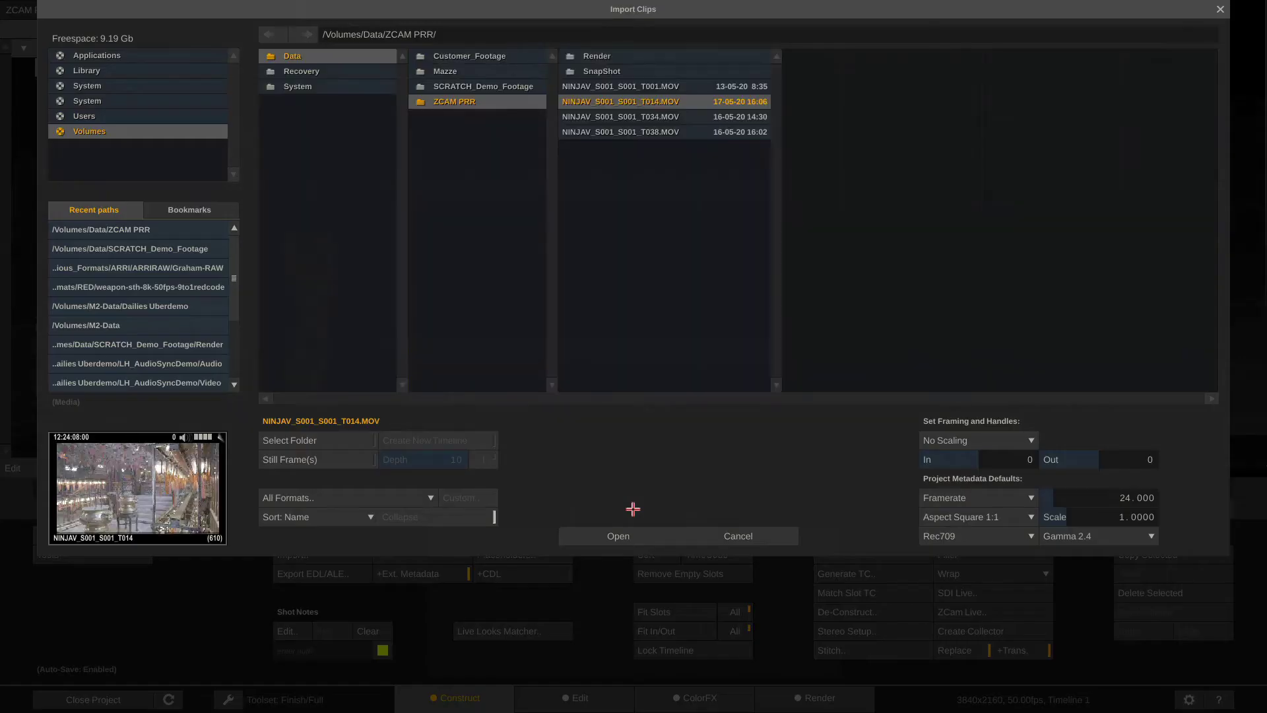
{"action": "left_click", "coordinate": [676, 119], "text": "ctrl"}
{"action": "key", "text": "Return"}
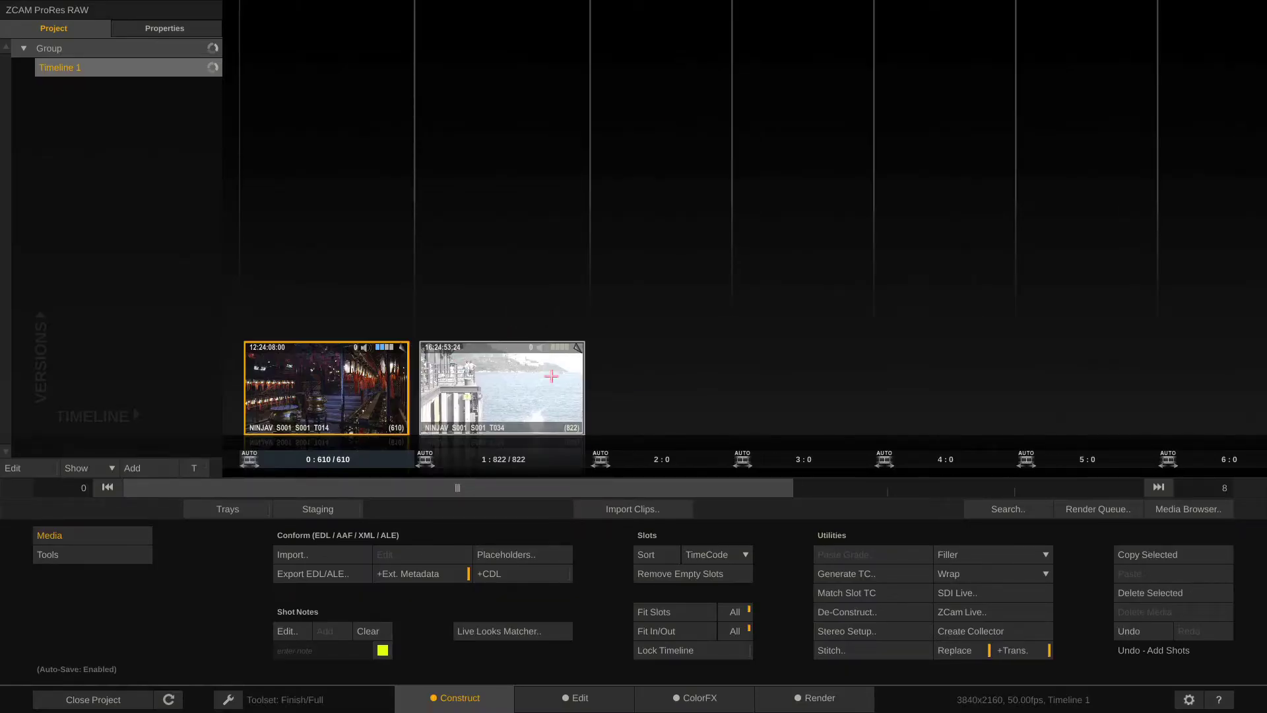
{"action": "double_click", "coordinate": [515, 397]}
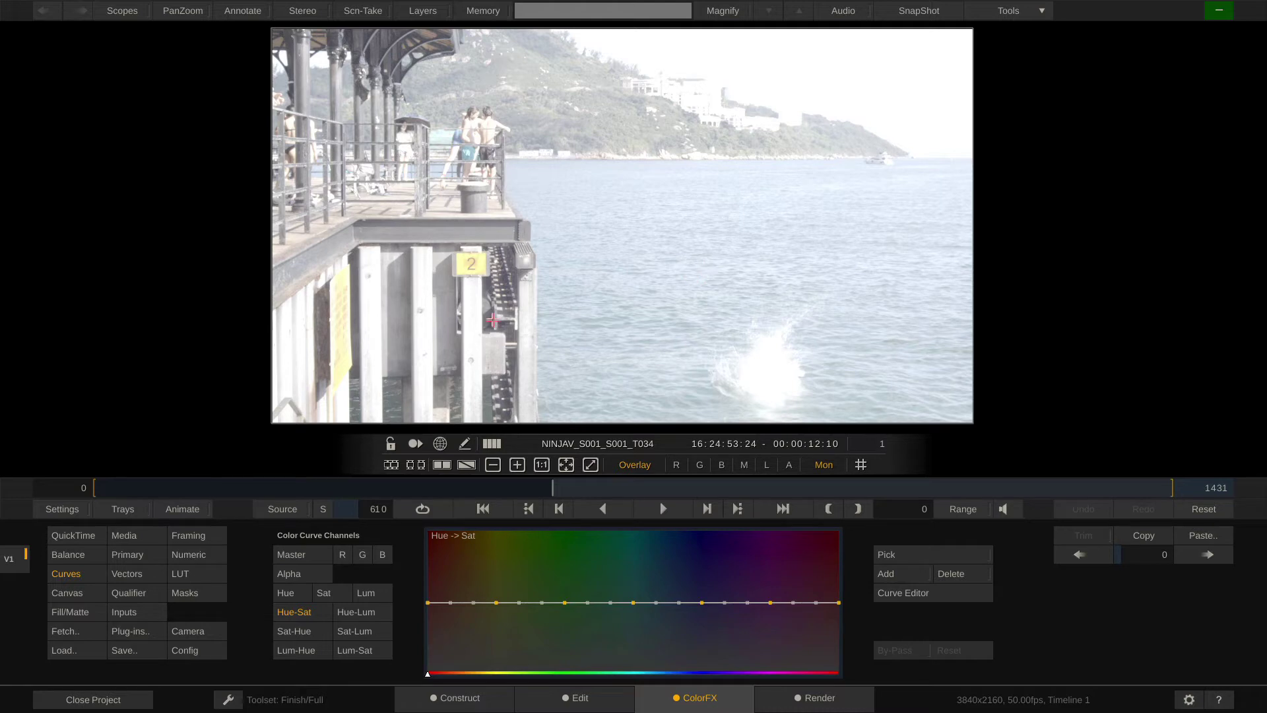
Set the T034 clip's QuickTime EOTF to ARRI LogC.
{"action": "left_click", "coordinate": [79, 534]}
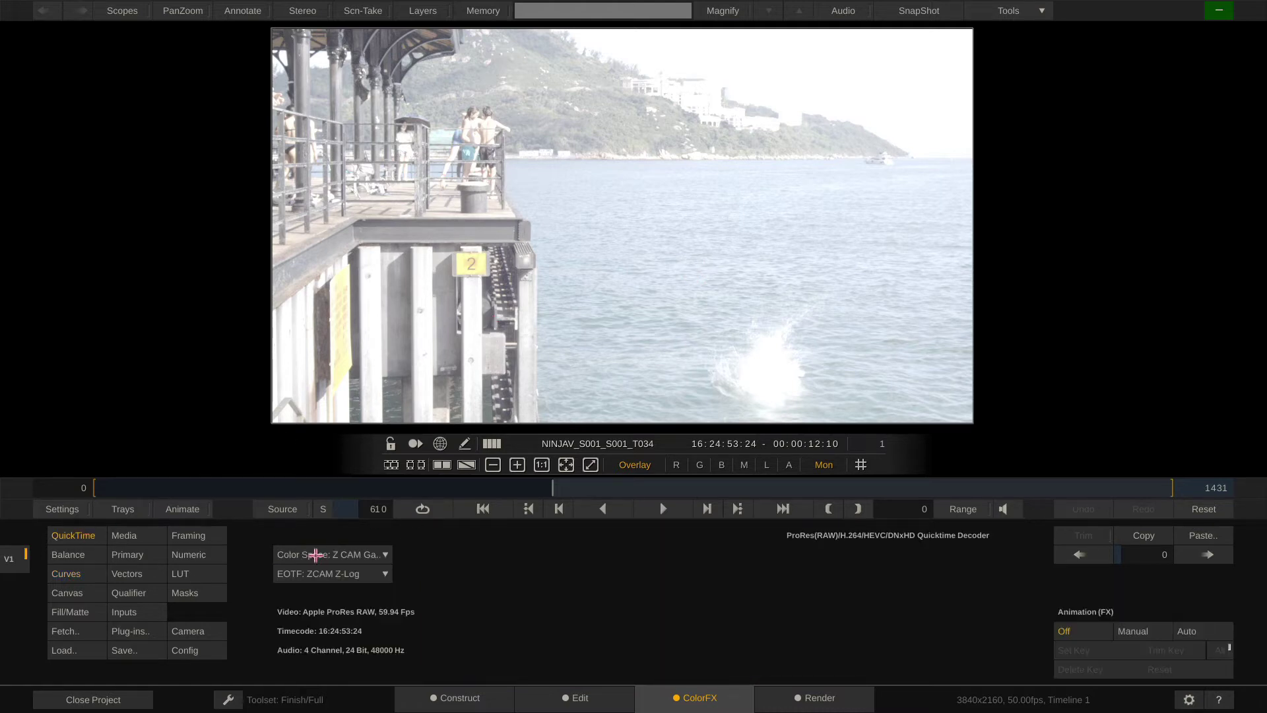
{"action": "left_click", "coordinate": [370, 572]}
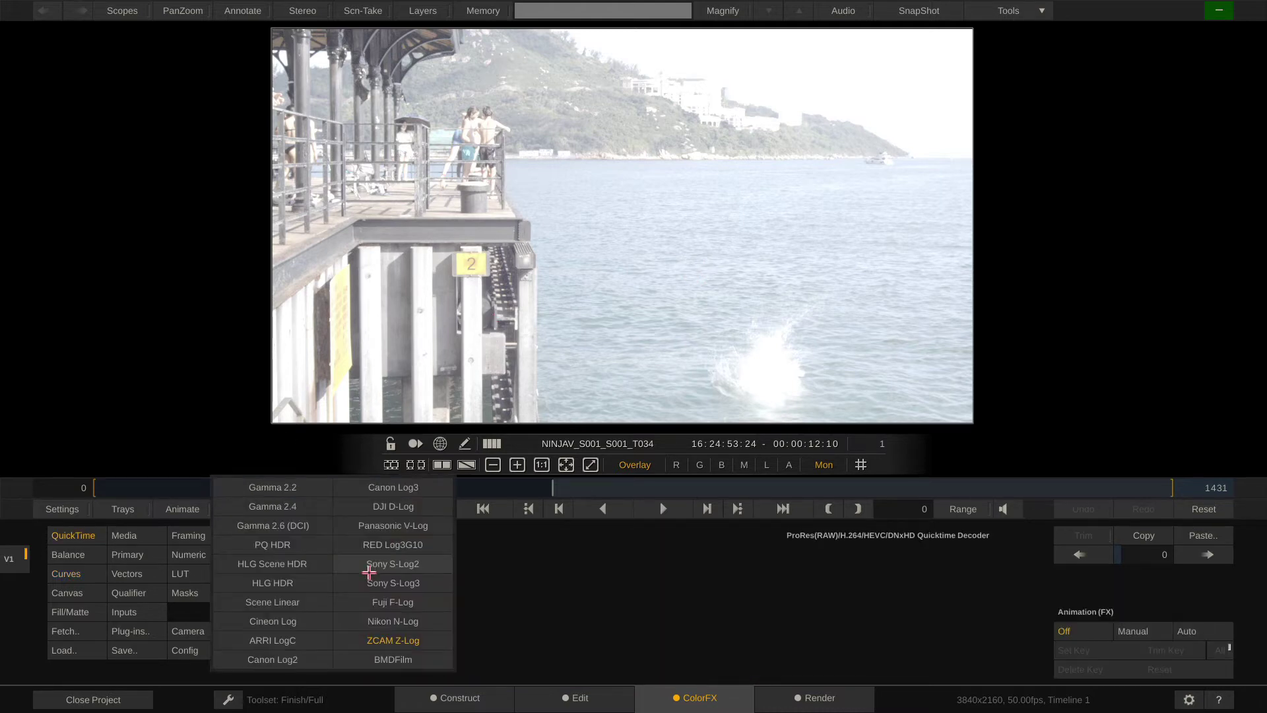
{"action": "left_click", "coordinate": [286, 640]}
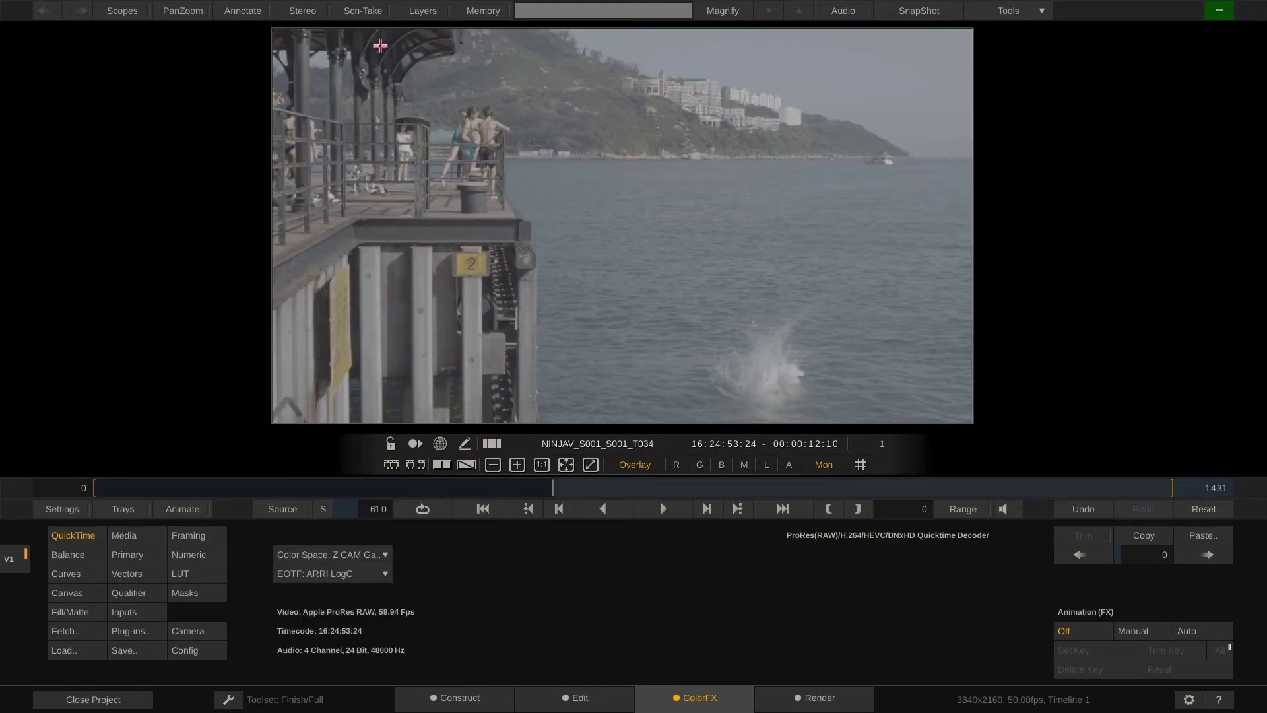
Show the RGB waveform scope and reframe the picture clear of it.
{"action": "left_click", "coordinate": [127, 13]}
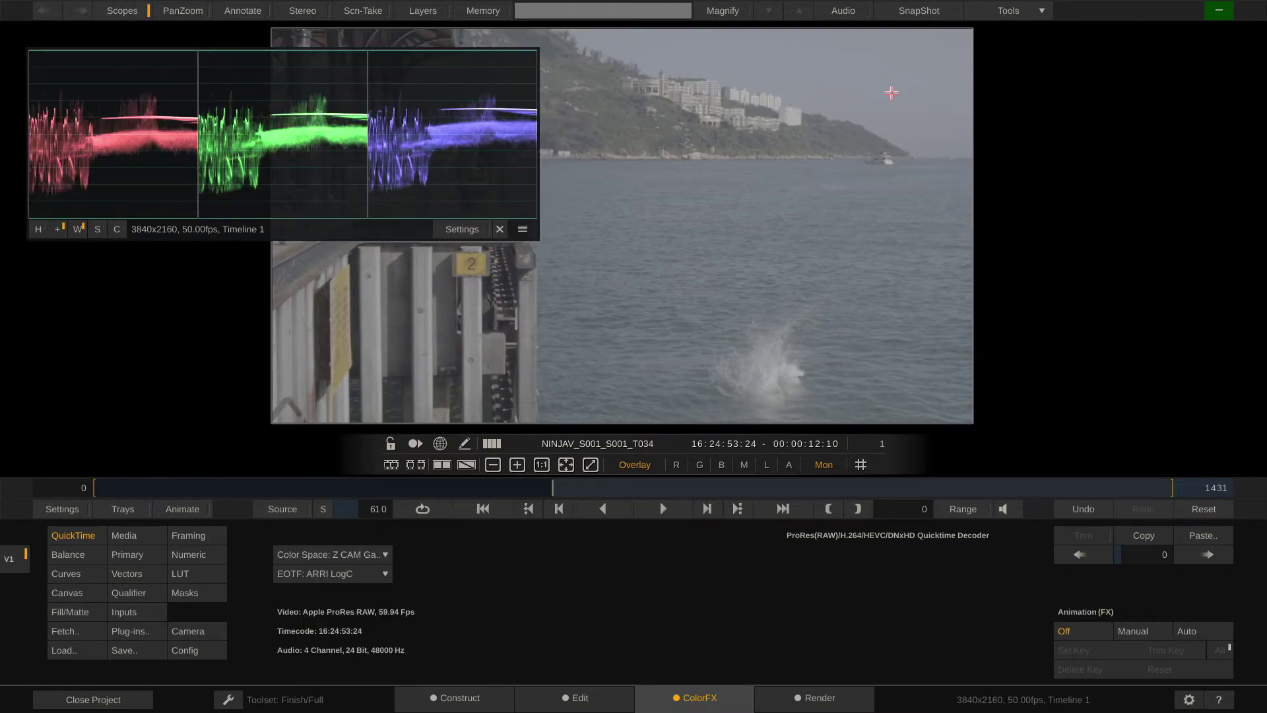
{"action": "scroll", "coordinate": [792, 54], "scroll_direction": "up", "scroll_amount": 5}
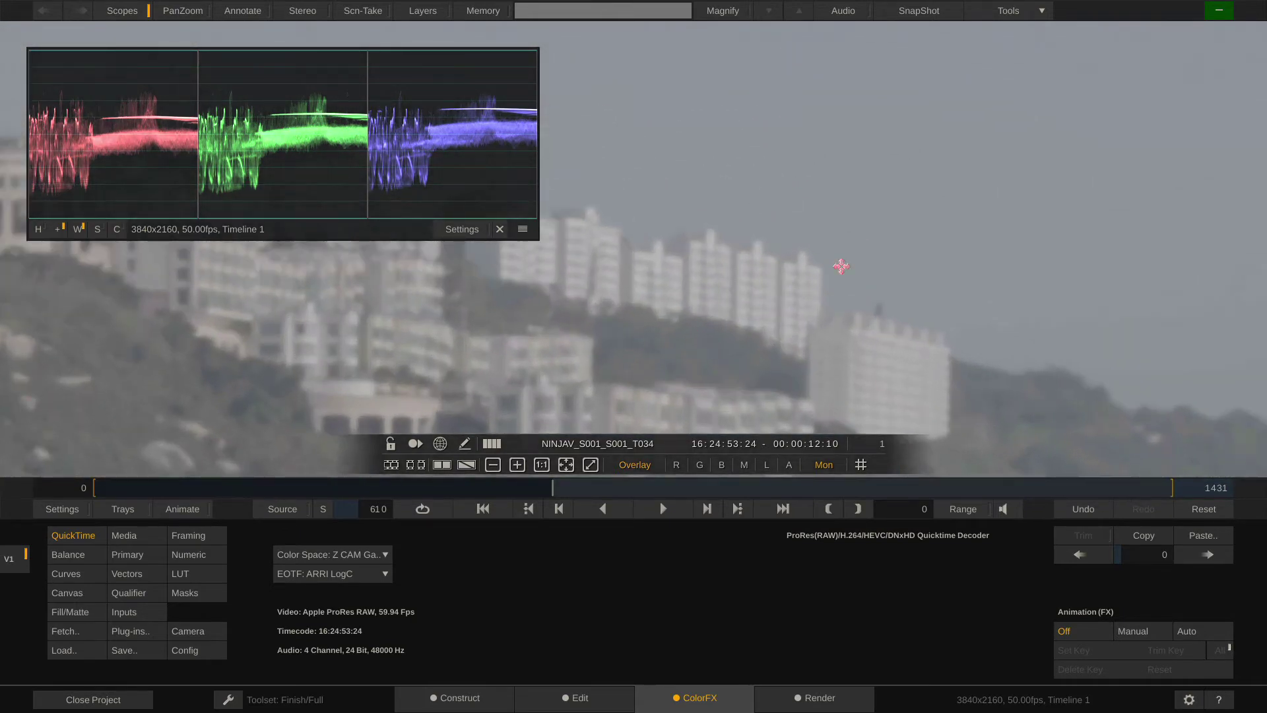
{"action": "scroll", "coordinate": [863, 158], "scroll_direction": "down", "scroll_amount": 10}
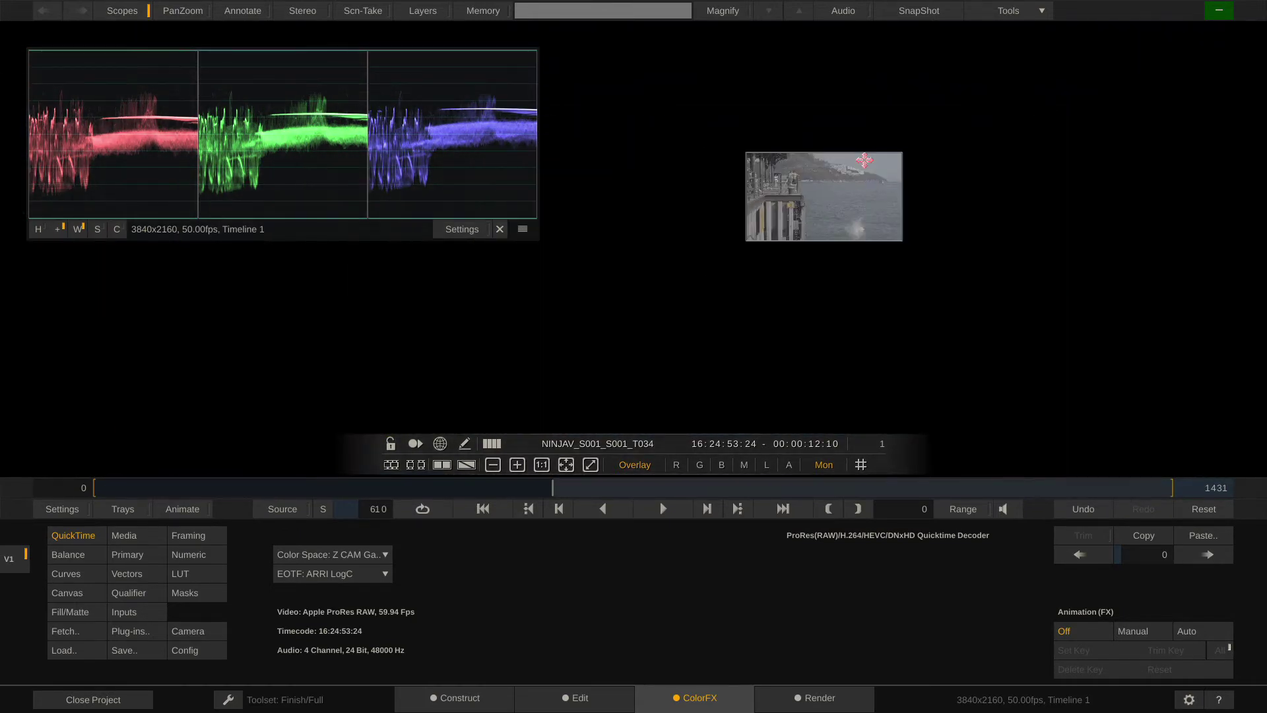
{"action": "scroll", "coordinate": [864, 160], "scroll_direction": "up", "scroll_amount": 3}
{"action": "left_click_drag", "start_coordinate": [701, 260], "coordinate": [823, 212]}
In numeric grading, set S-Curve to 35.440, post-saturation to 274.549, and master gamma to 1.056.
{"action": "left_click", "coordinate": [181, 559]}
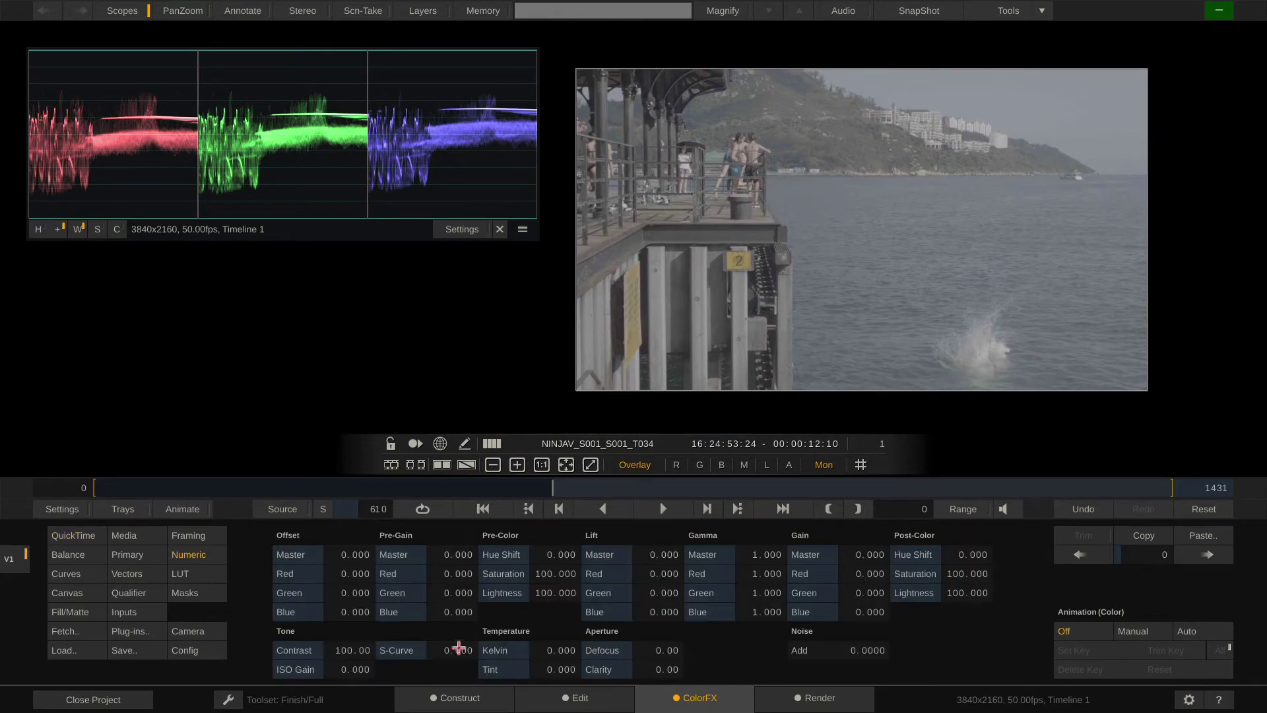
{"action": "mouse_move", "coordinate": [459, 651]}
{"action": "left_mouse_down"}
{"action": "mouse_move", "coordinate": [430, 635]}
{"action": "mouse_move", "coordinate": [439, 615]}
{"action": "mouse_move", "coordinate": [427, 628]}
{"action": "mouse_move", "coordinate": [461, 631]}
{"action": "left_mouse_up"}
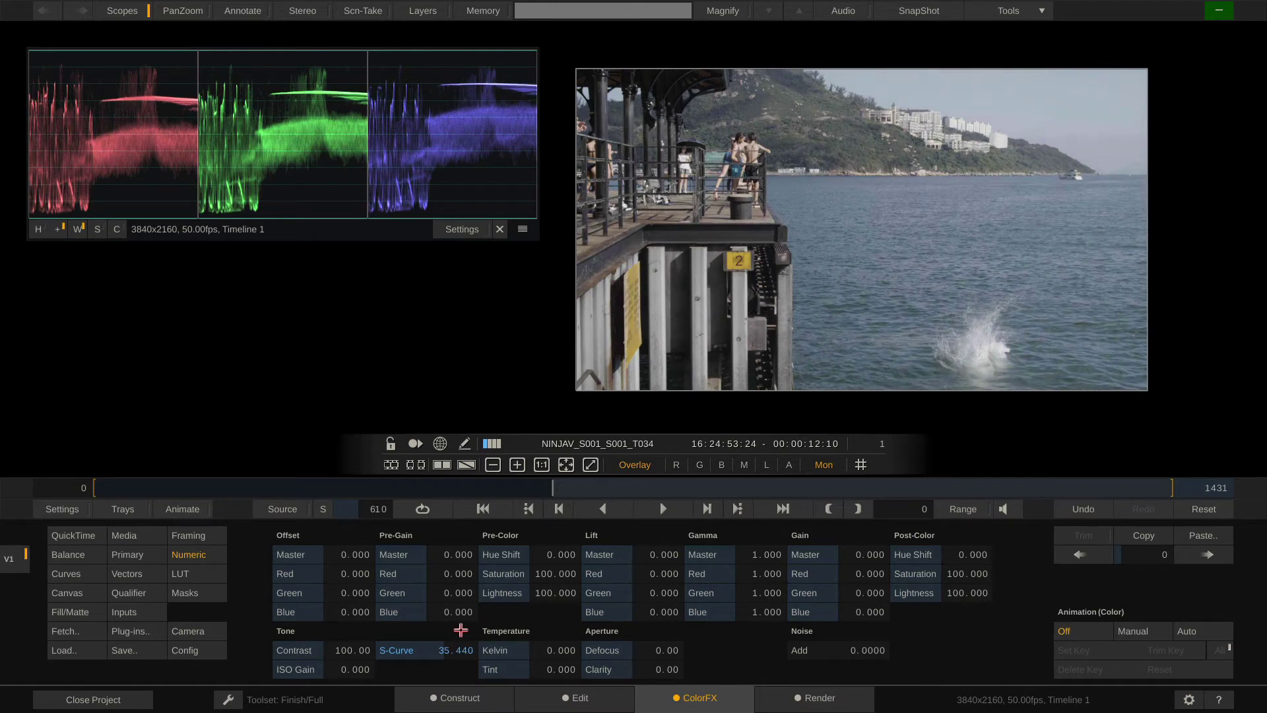
{"action": "left_click_drag", "start_coordinate": [767, 555], "coordinate": [759, 555]}
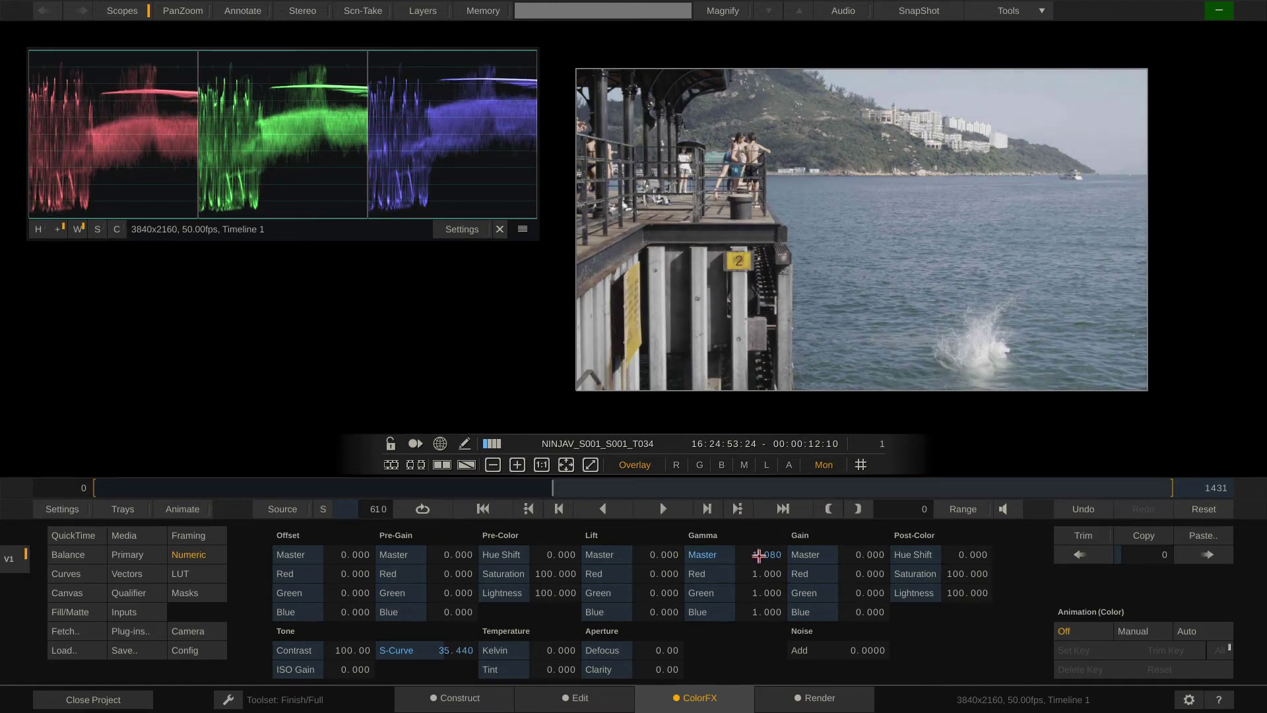
{"action": "mouse_move", "coordinate": [954, 572]}
{"action": "left_mouse_down"}
{"action": "mouse_move", "coordinate": [968, 594]}
{"action": "mouse_move", "coordinate": [958, 568]}
{"action": "mouse_move", "coordinate": [930, 584]}
{"action": "mouse_move", "coordinate": [923, 566]}
{"action": "mouse_move", "coordinate": [949, 569]}
{"action": "left_mouse_up"}
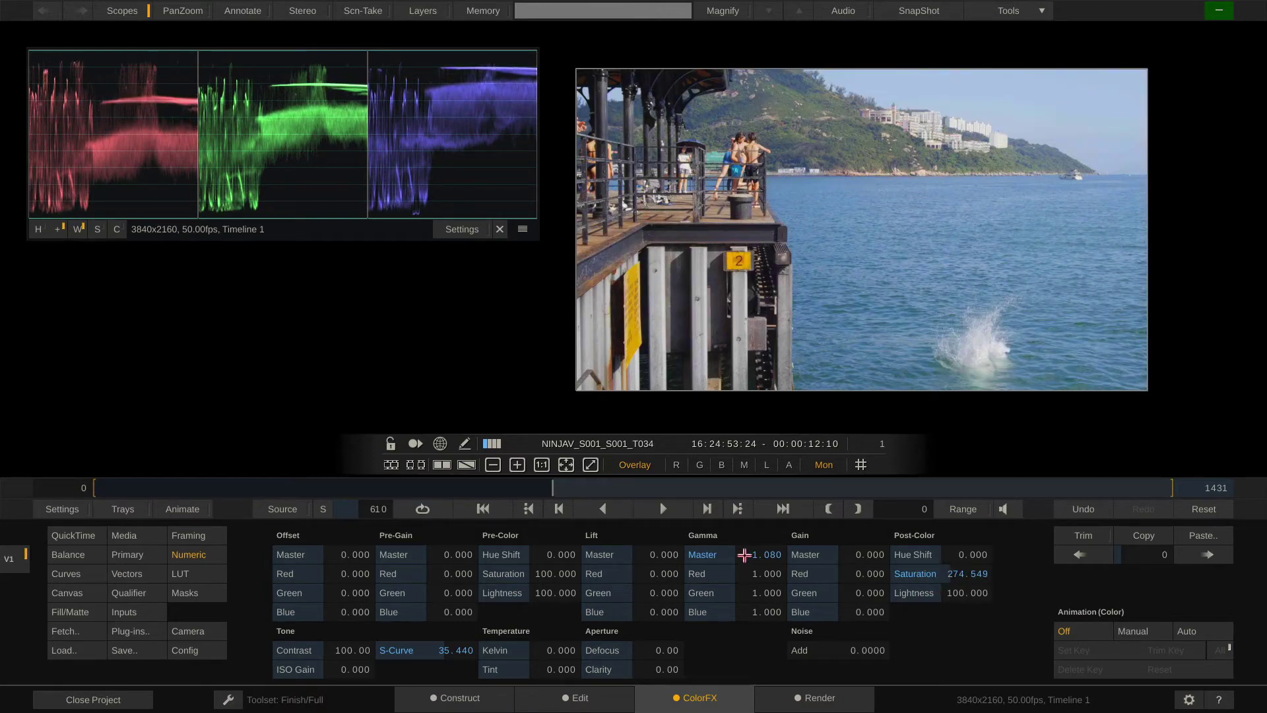
{"action": "mouse_move", "coordinate": [748, 552]}
{"action": "left_mouse_down"}
{"action": "mouse_move", "coordinate": [741, 537]}
{"action": "mouse_move", "coordinate": [748, 552]}
{"action": "left_mouse_up"}
Hide the scopes, refit the pier image in the viewer, and show the primary colour wheels.
{"action": "left_click", "coordinate": [498, 230]}
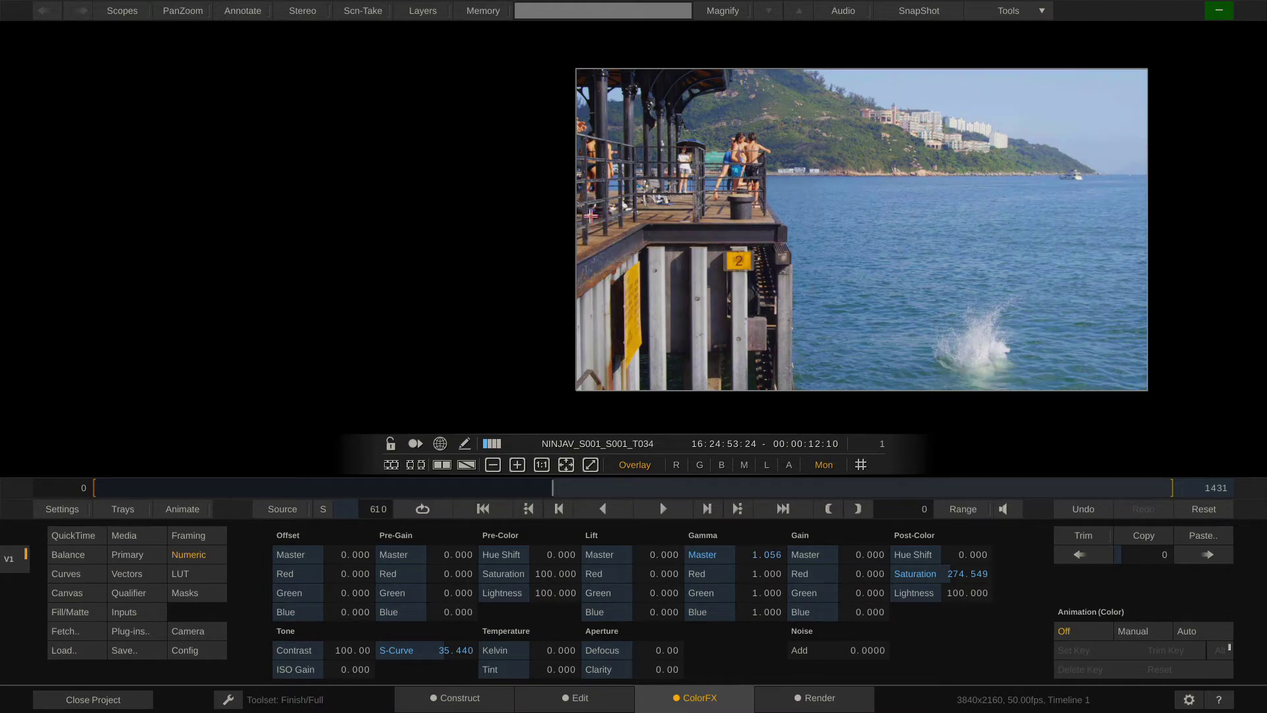
{"action": "scroll", "coordinate": [693, 213], "scroll_direction": "up", "scroll_amount": 5}
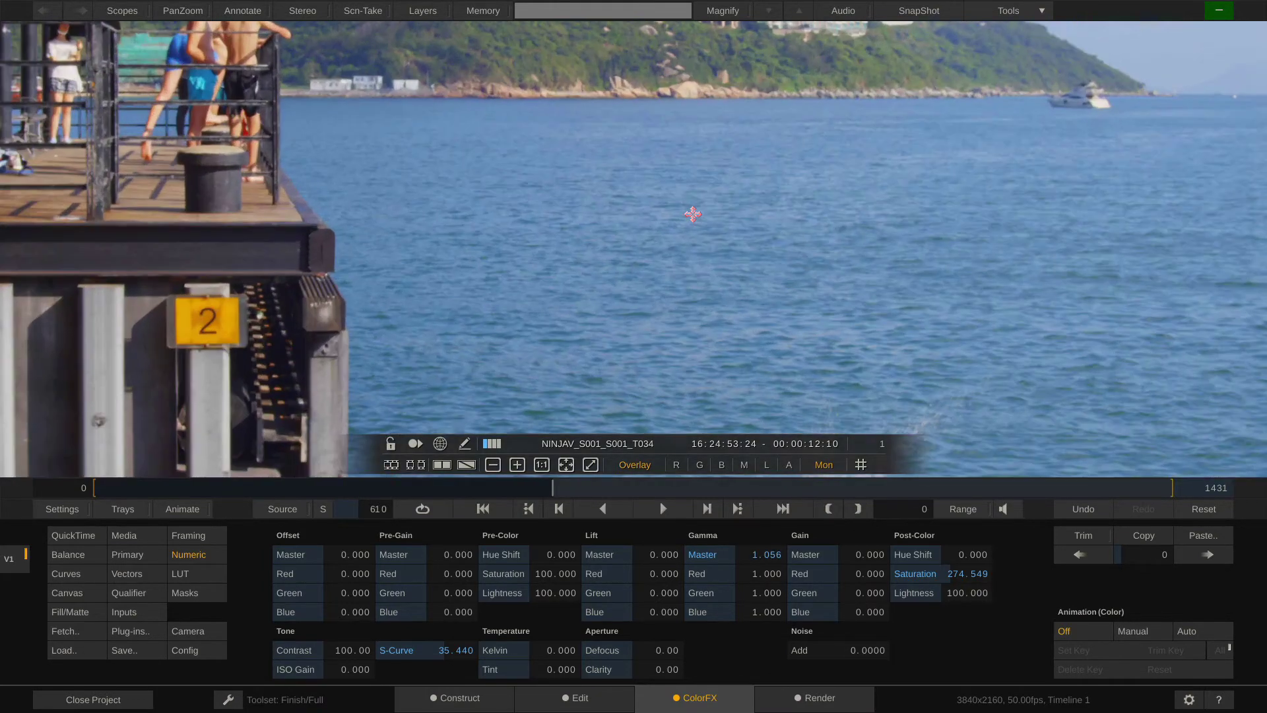
{"action": "scroll", "coordinate": [693, 213], "scroll_direction": "down", "scroll_amount": 3}
{"action": "scroll", "coordinate": [692, 213], "scroll_direction": "down", "scroll_amount": 1}
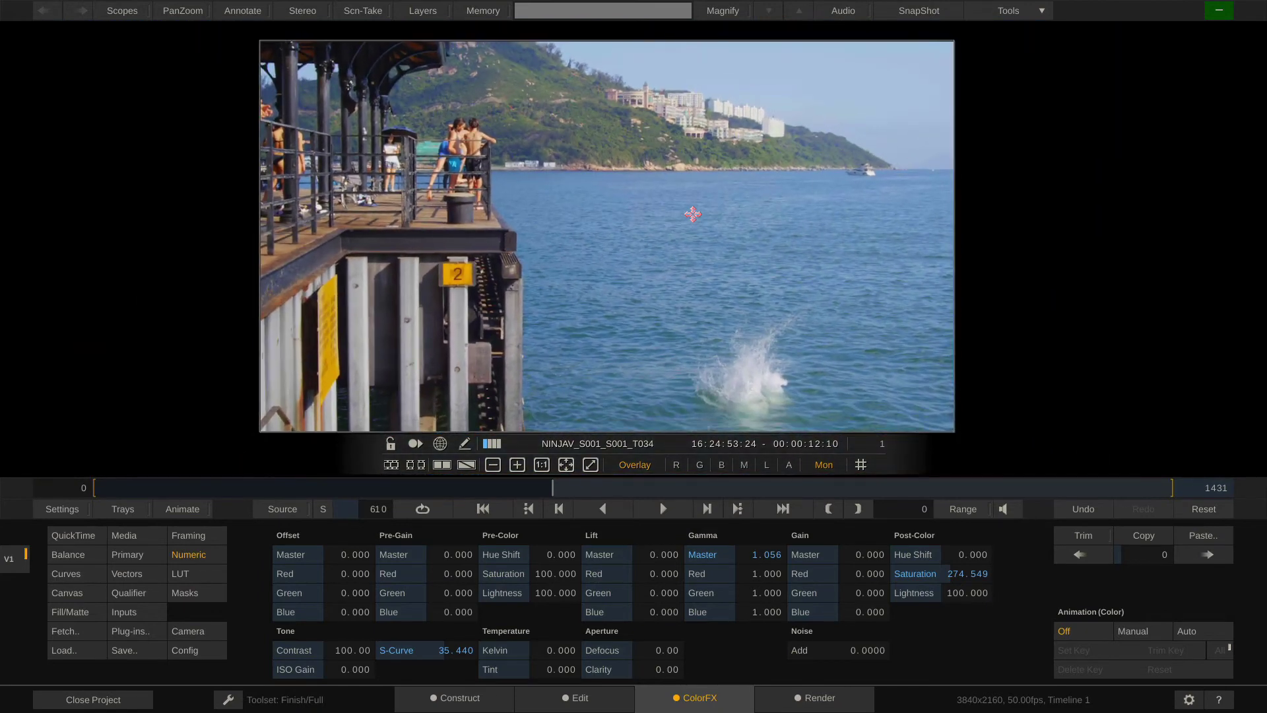
{"action": "left_click_drag", "start_coordinate": [578, 248], "coordinate": [601, 239]}
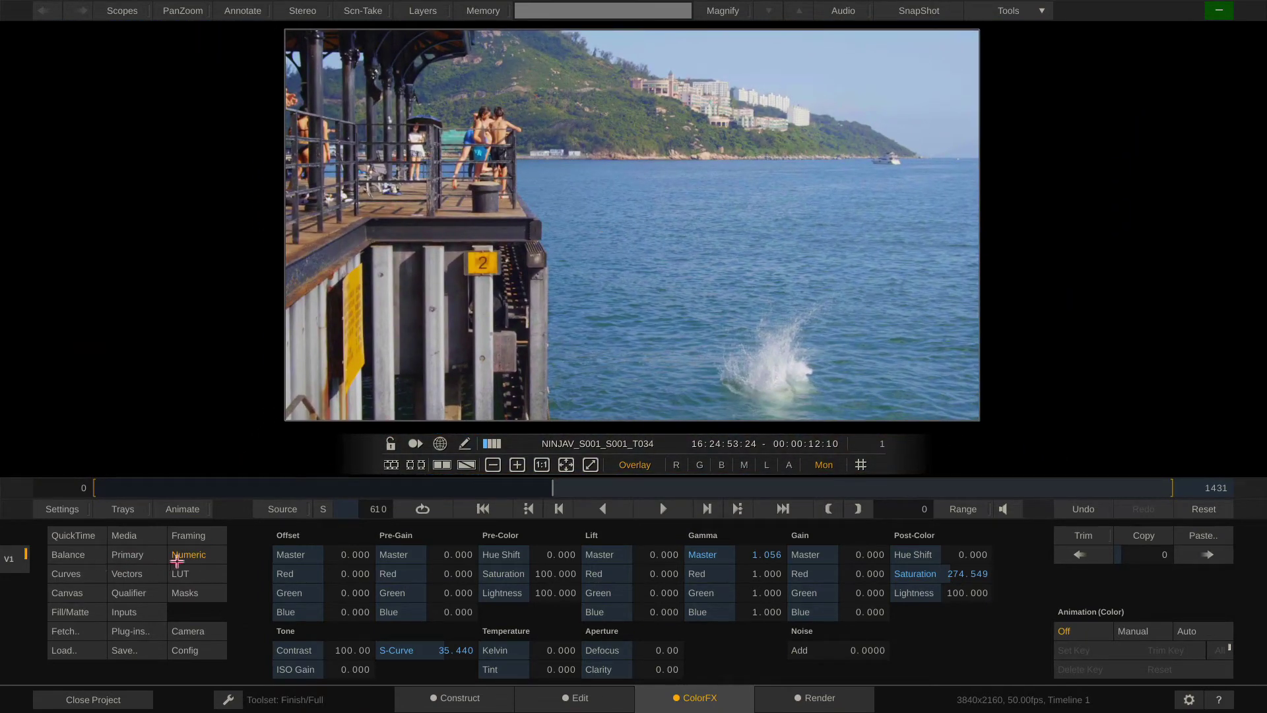
{"action": "left_click", "coordinate": [129, 556]}
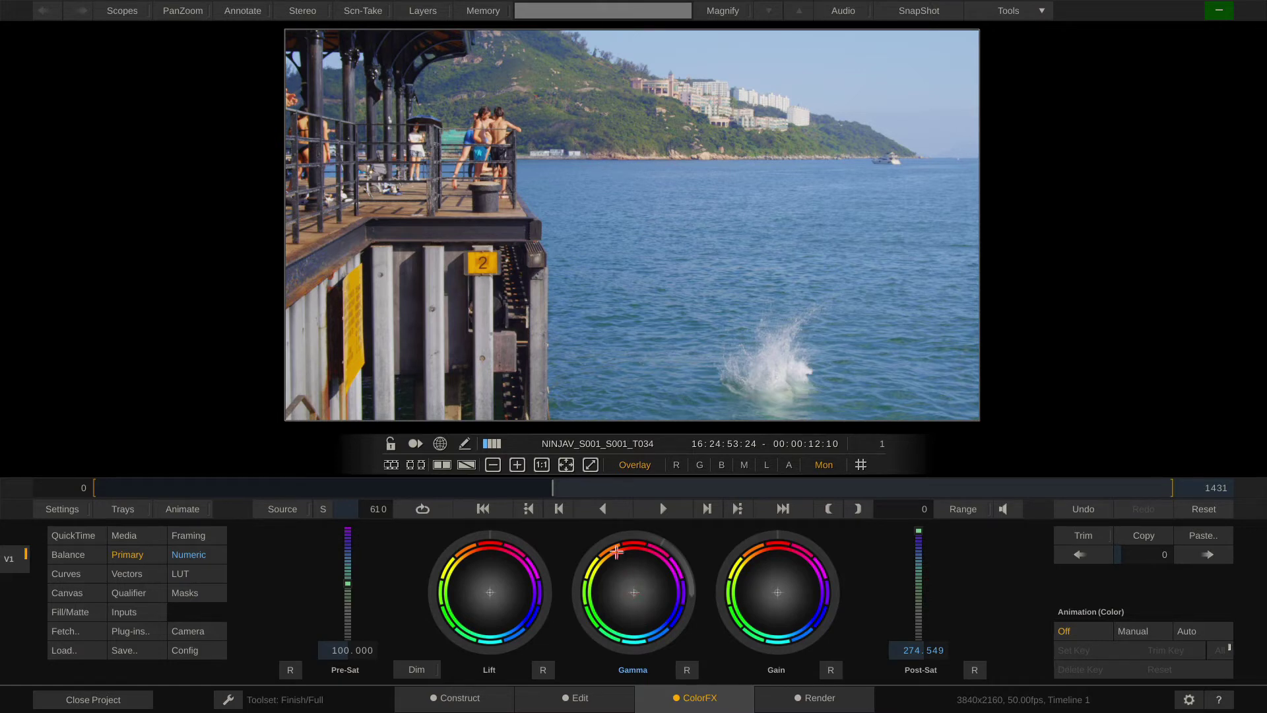
Nudge the Gamma colour wheel's centre puck slightly up-left to tint the midtones.
{"action": "left_click_drag", "start_coordinate": [612, 542], "coordinate": [563, 469]}
Switch the Vectors grid to Log2 and stretch the cyan and teal Hue-Sat points toward richer saturation.
{"action": "left_click", "coordinate": [130, 572]}
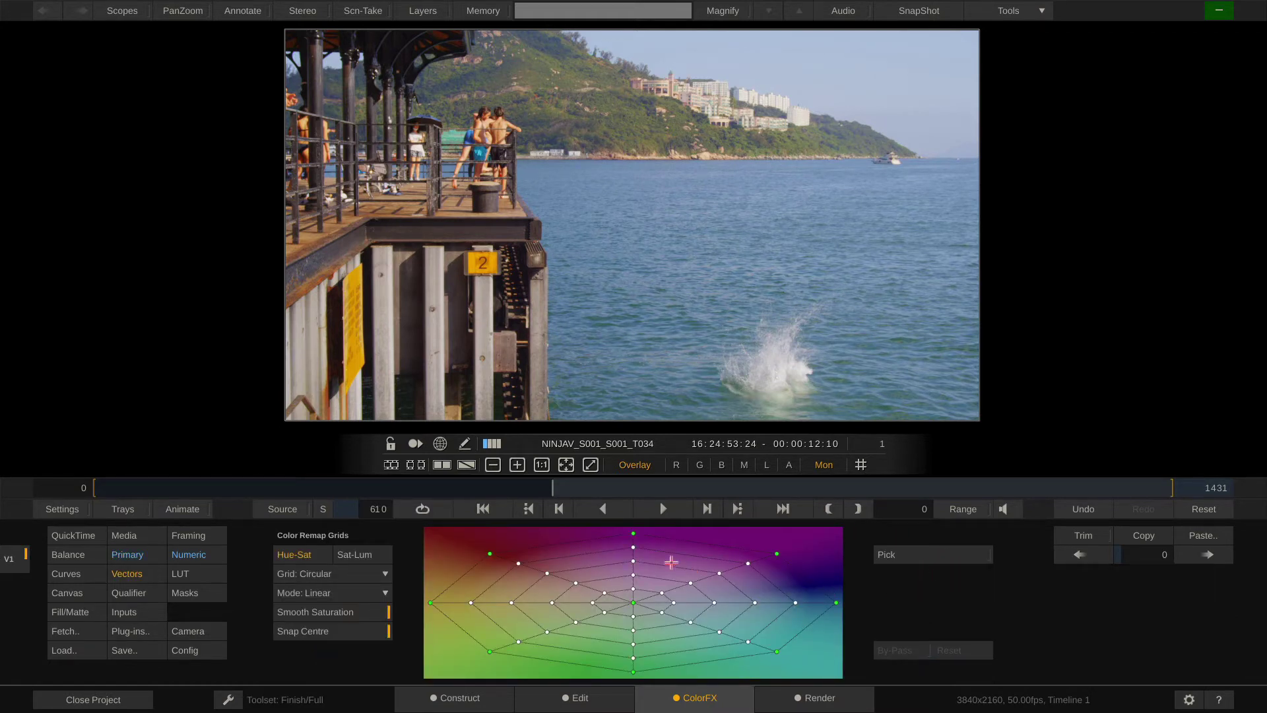
{"action": "left_click", "coordinate": [363, 591]}
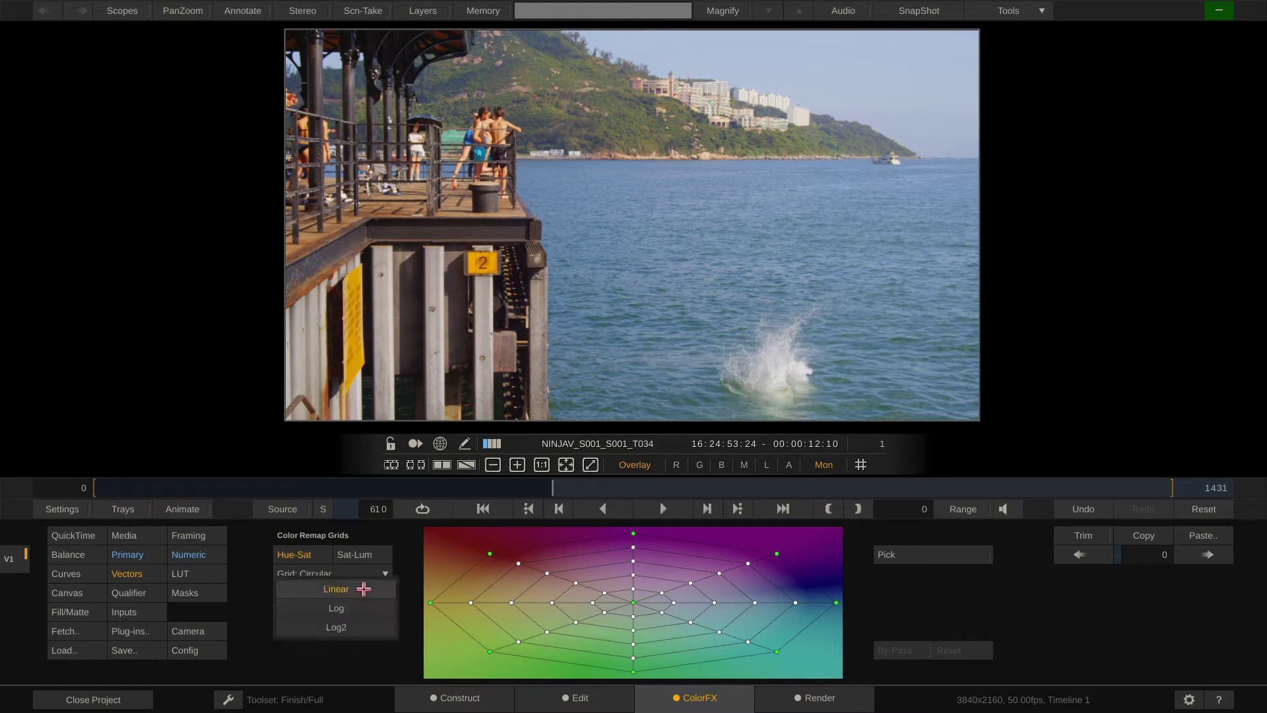
{"action": "left_click", "coordinate": [365, 624]}
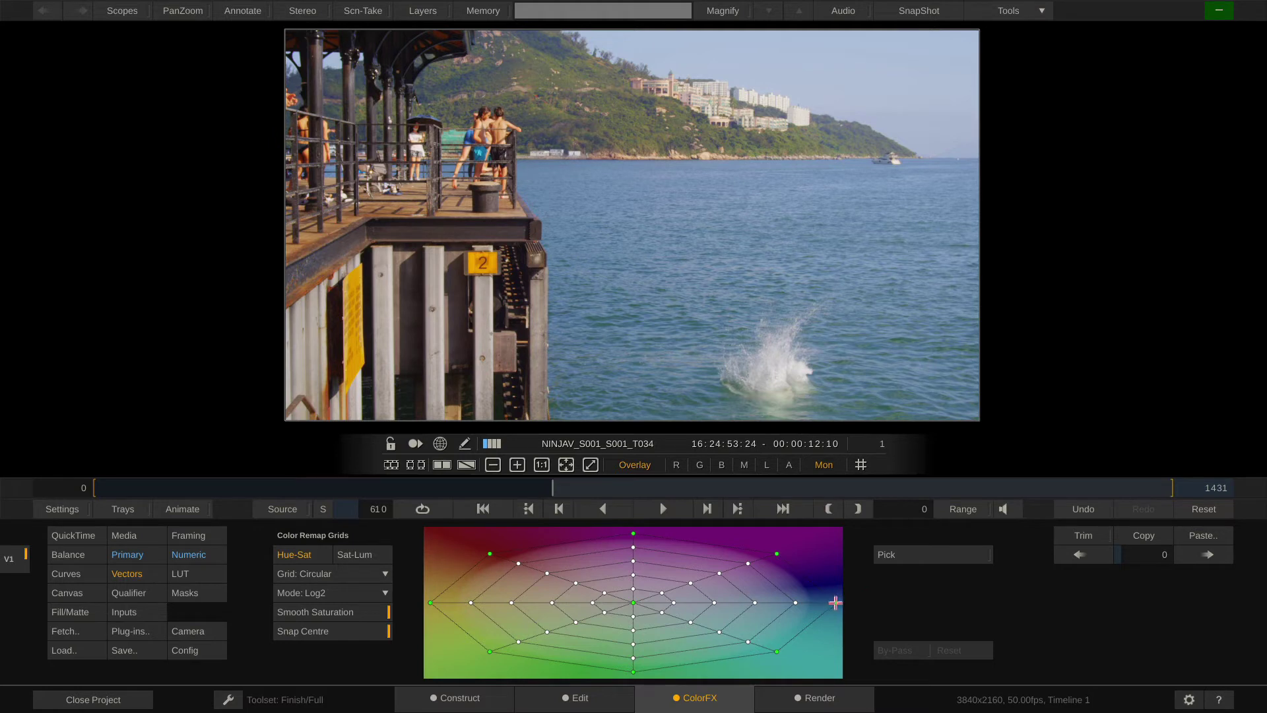
{"action": "left_click_drag", "start_coordinate": [835, 604], "coordinate": [830, 630]}
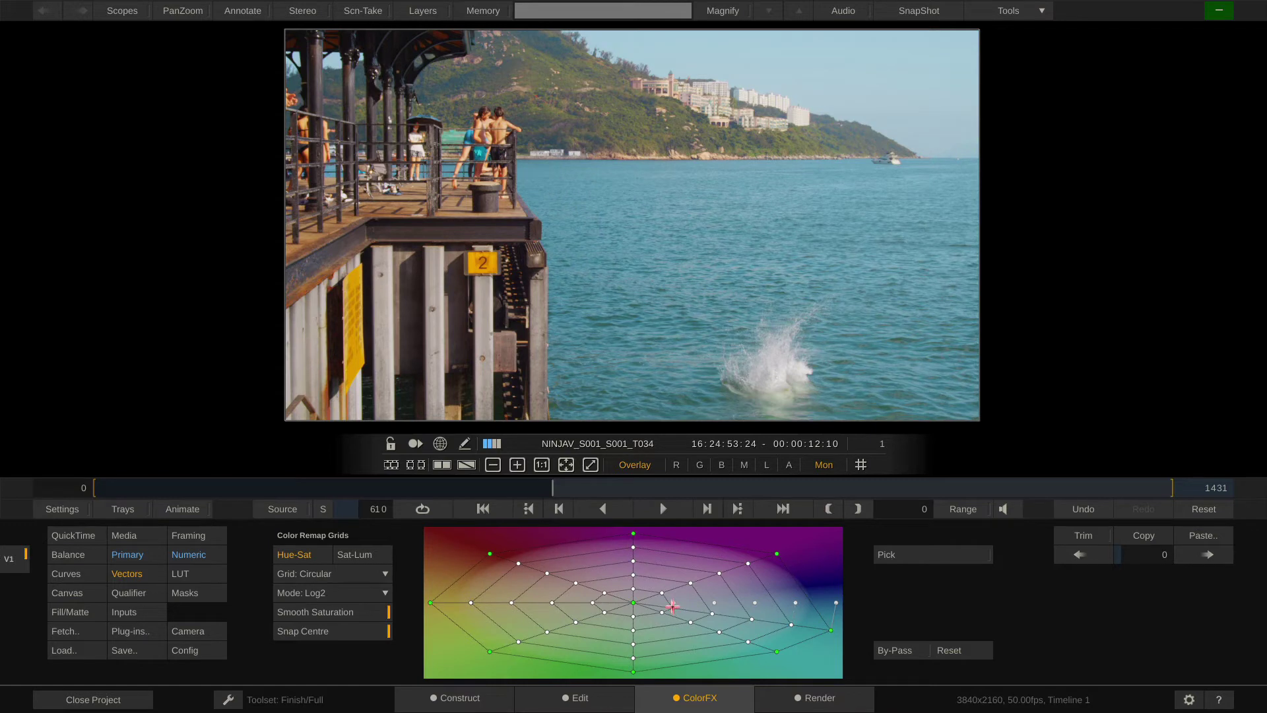
{"action": "left_click_drag", "start_coordinate": [672, 606], "coordinate": [813, 667]}
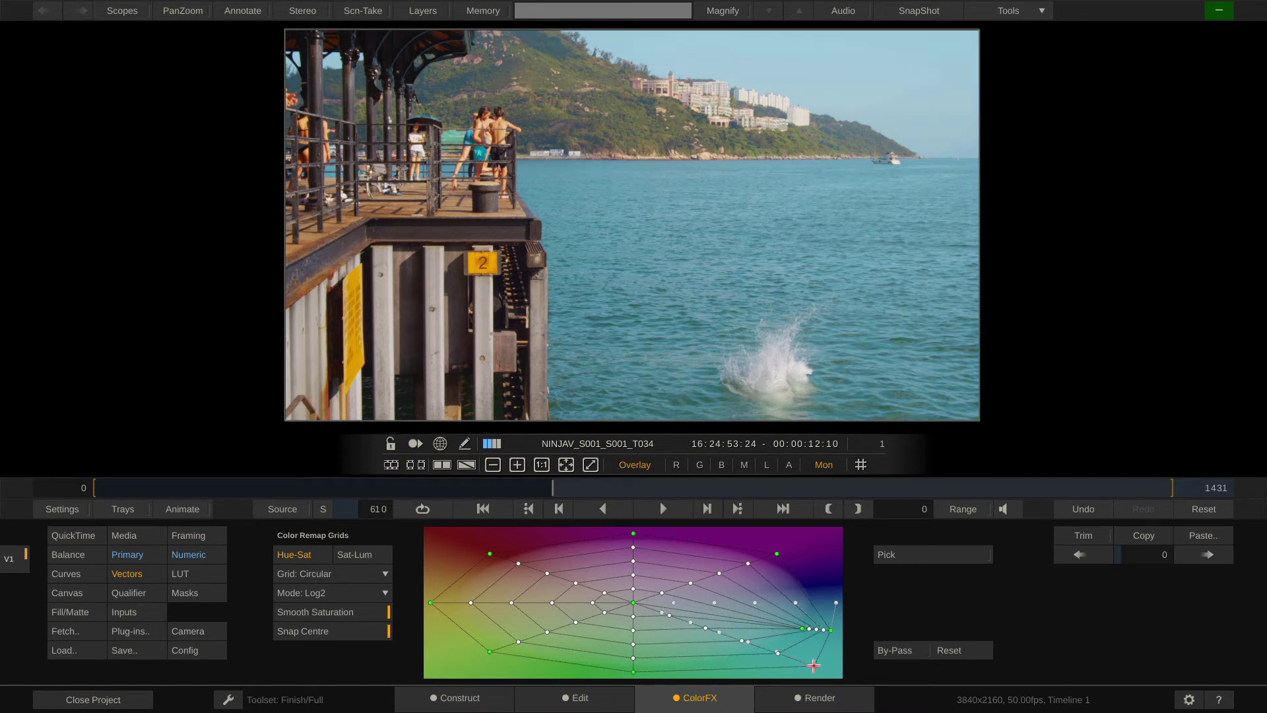
{"action": "left_click", "coordinate": [364, 555]}
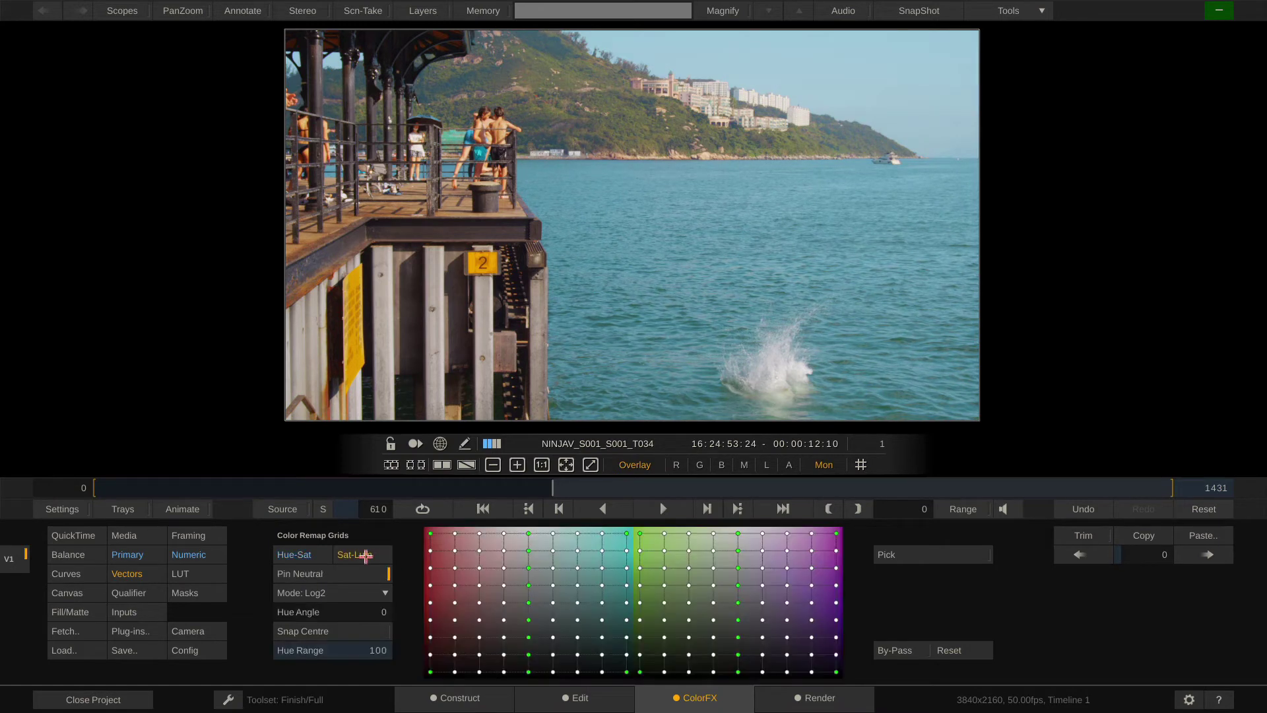
In the Sat-Lum grid, pick the sea colour and drag it down to darken the cyan tones.
{"action": "left_click", "coordinate": [954, 554]}
{"action": "left_click", "coordinate": [738, 242]}
{"action": "left_click_drag", "start_coordinate": [739, 247], "coordinate": [765, 275]}
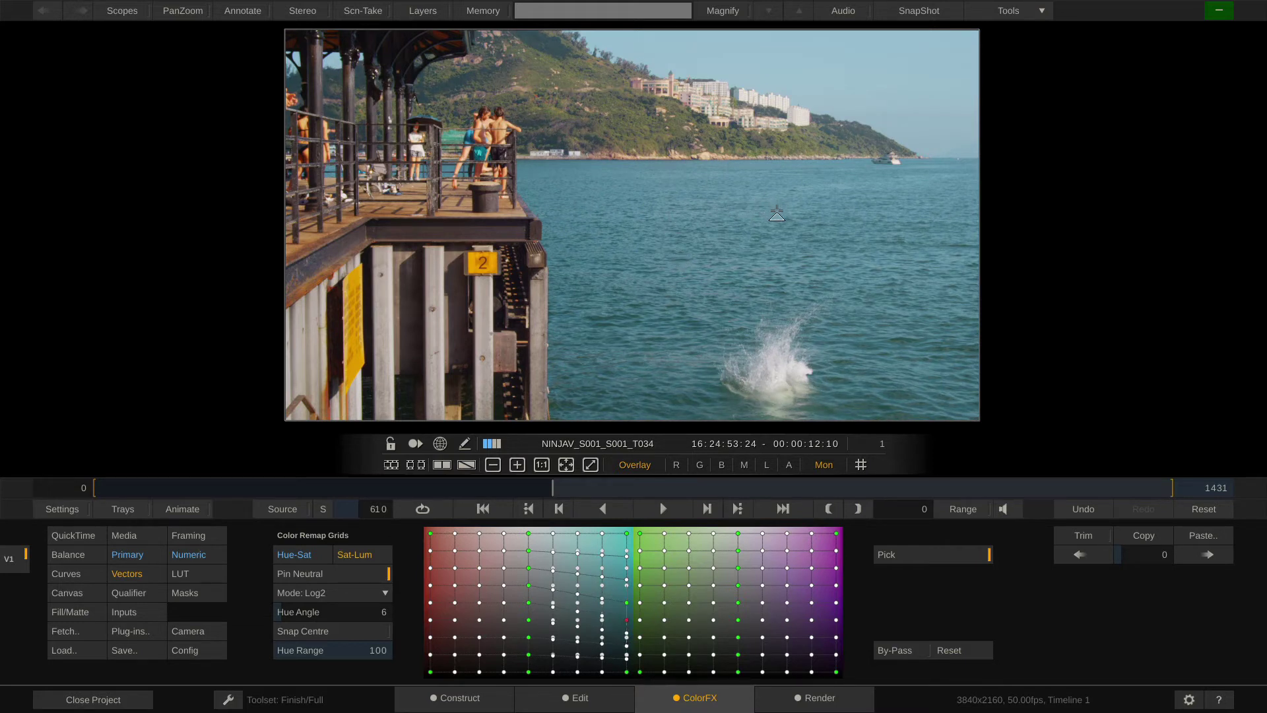
Back in Hue-Sat, toggle By-Pass to compare the sea, then sample sea and pier points.
{"action": "left_click", "coordinate": [301, 558]}
{"action": "left_click", "coordinate": [904, 651]}
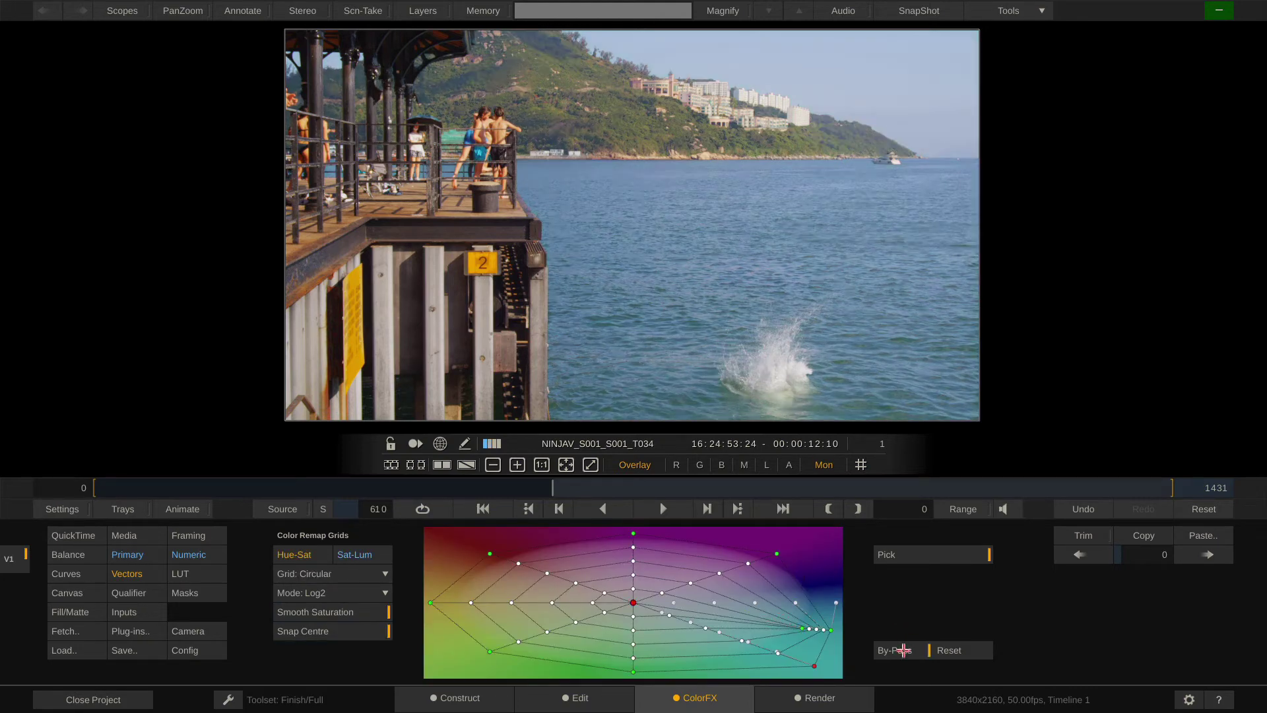
{"action": "left_click", "coordinate": [904, 651]}
{"action": "left_click", "coordinate": [904, 651]}
{"action": "left_click", "coordinate": [904, 650]}
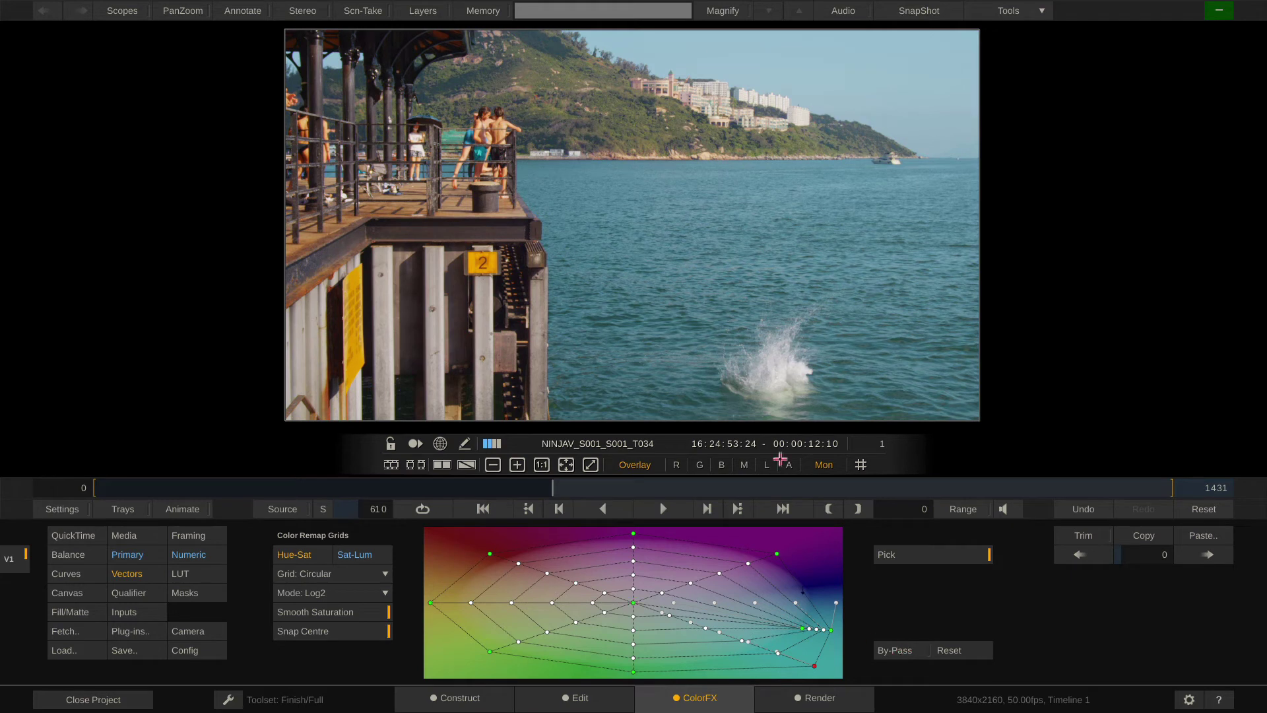
{"action": "left_click", "coordinate": [843, 376]}
{"action": "left_click", "coordinate": [400, 344]}
Create Layer-1 and drag the picked pier railing colour across its Hue-Sat grid.
{"action": "left_click", "coordinate": [423, 12]}
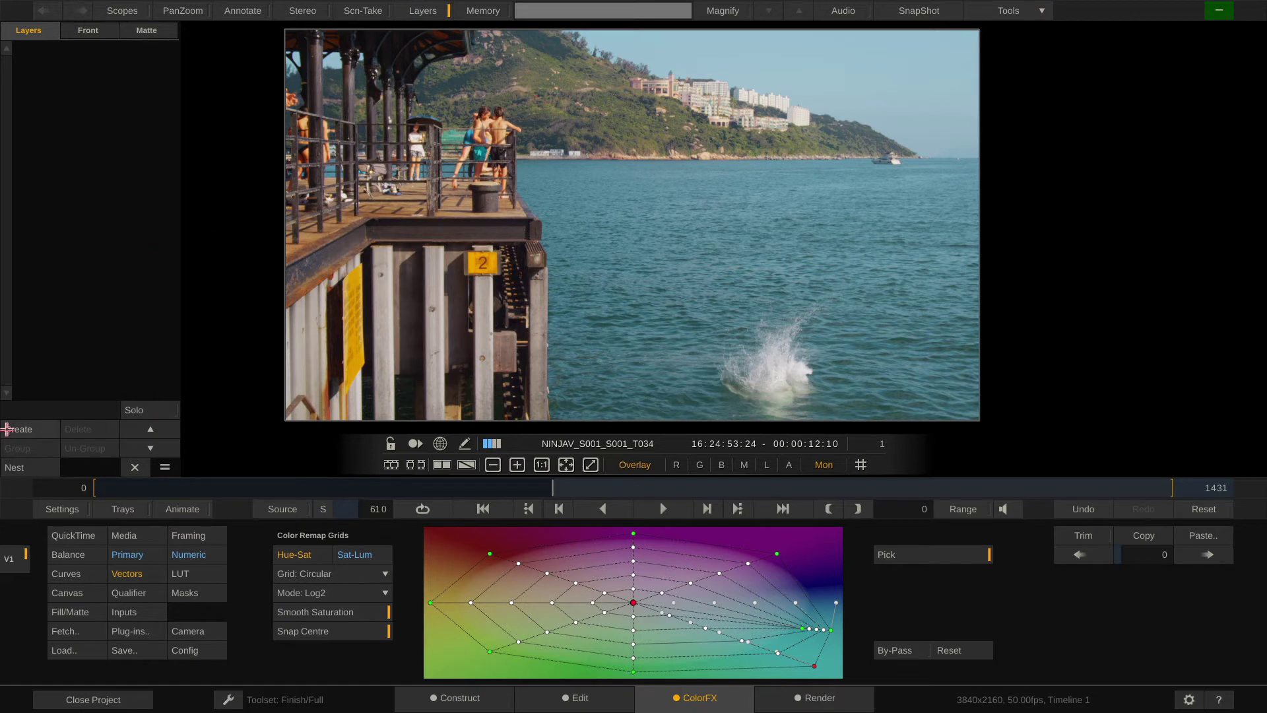
{"action": "left_click", "coordinate": [19, 429]}
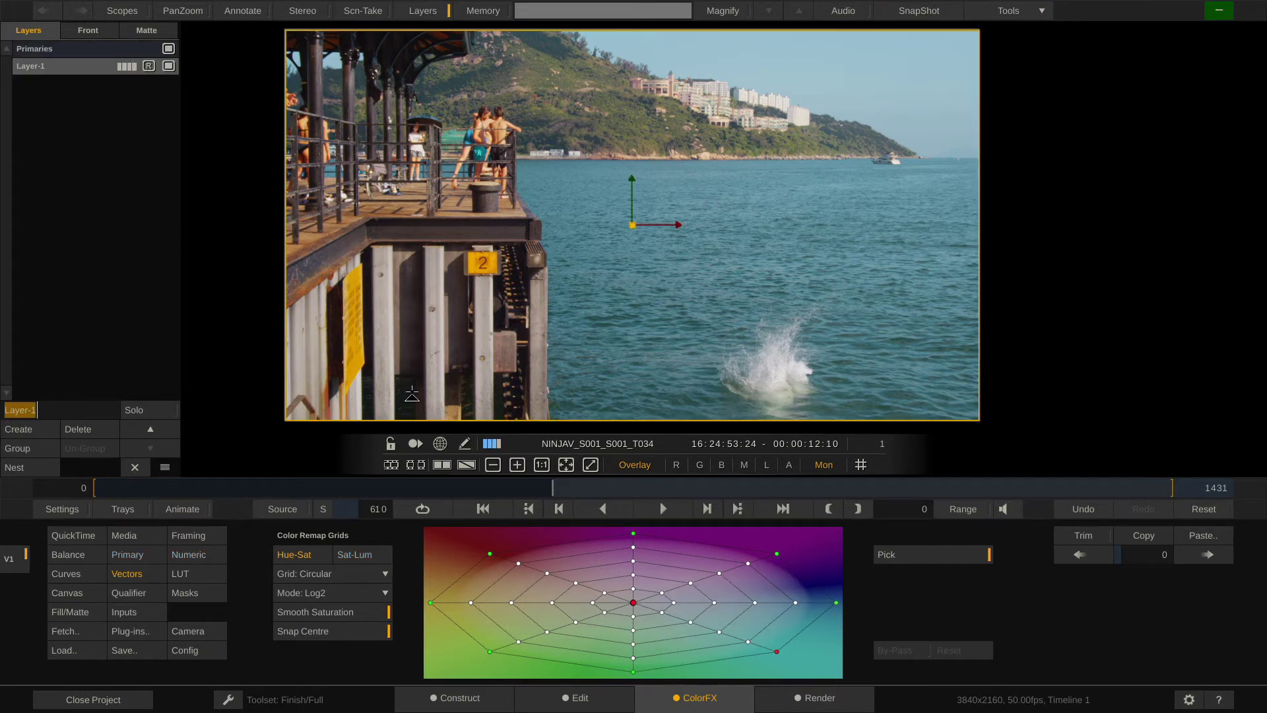
{"action": "left_click", "coordinate": [394, 158]}
{"action": "mouse_move", "coordinate": [393, 158]}
{"action": "left_mouse_down"}
{"action": "mouse_move", "coordinate": [398, 218]}
{"action": "mouse_move", "coordinate": [348, 211]}
{"action": "mouse_move", "coordinate": [451, 211]}
{"action": "mouse_move", "coordinate": [434, 204]}
{"action": "mouse_move", "coordinate": [400, 210]}
{"action": "mouse_move", "coordinate": [464, 221]}
{"action": "mouse_move", "coordinate": [495, 195]}
{"action": "mouse_move", "coordinate": [316, 311]}
{"action": "left_mouse_up"}
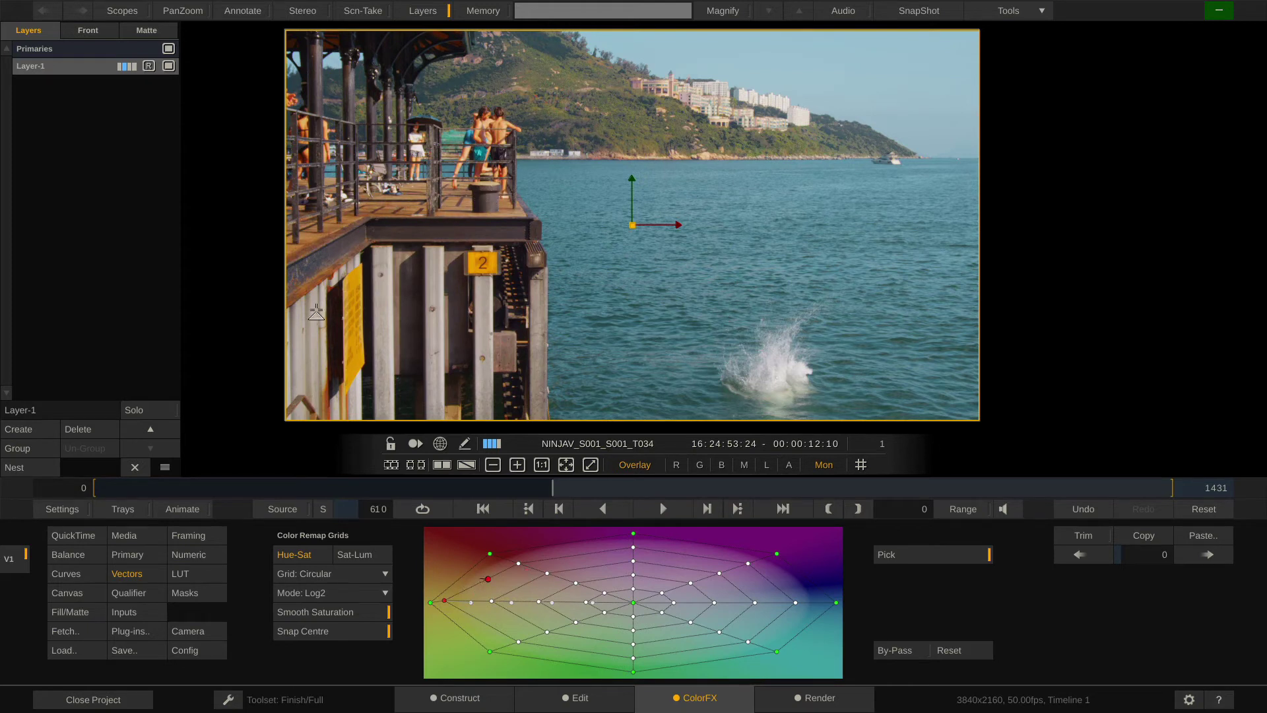
Add Layer-2 with a Circle mask flattened into an ellipse, softened and inverted.
{"action": "left_click", "coordinate": [22, 429]}
{"action": "left_click", "coordinate": [67, 592]}
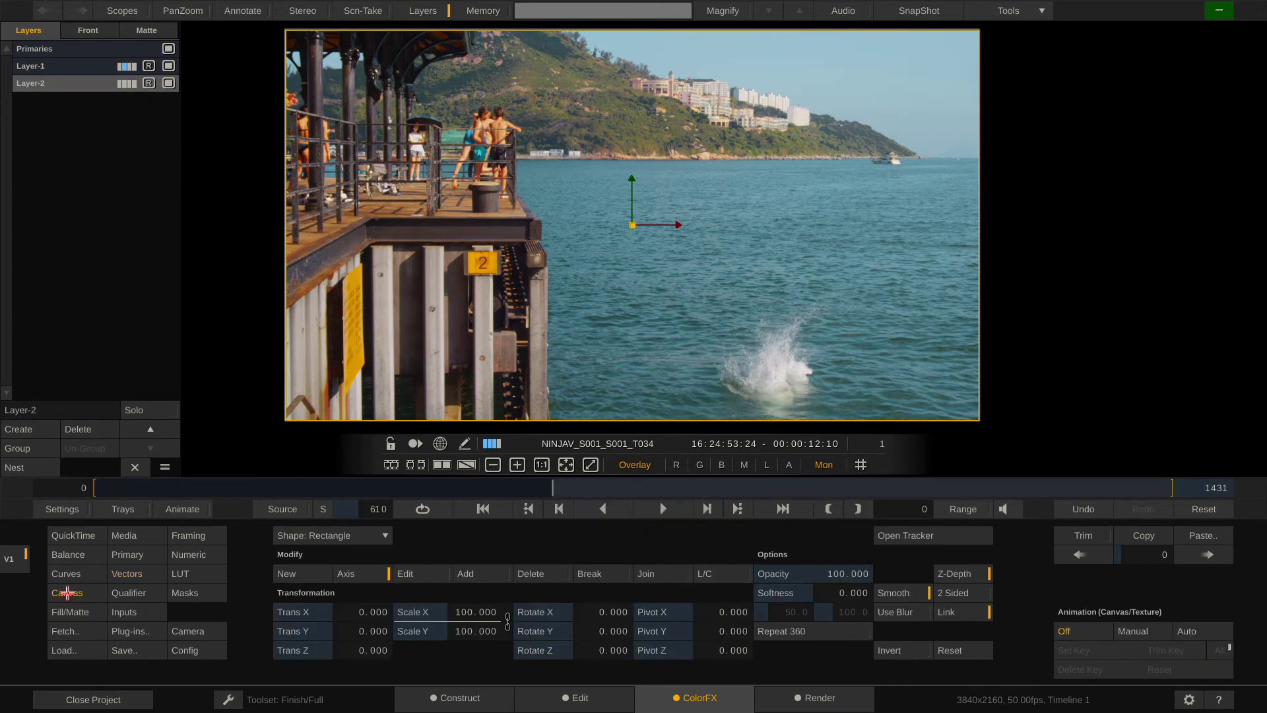
{"action": "left_click", "coordinate": [348, 535]}
{"action": "left_click", "coordinate": [362, 548]}
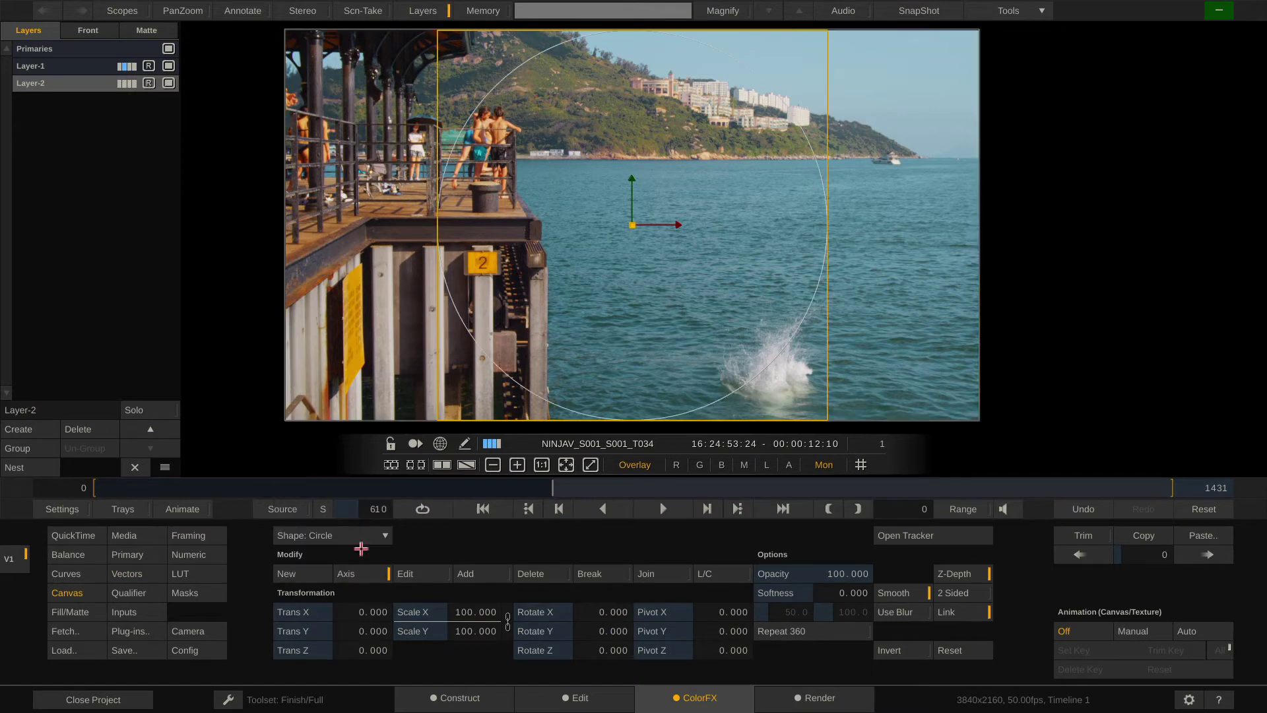
{"action": "left_click_drag", "start_coordinate": [632, 422], "coordinate": [633, 367]}
{"action": "left_click_drag", "start_coordinate": [644, 35], "coordinate": [897, 648]}
{"action": "left_click", "coordinate": [897, 652]}
Outside the mask, raise S-Curve and lower Gamma Master, then shrink the ellipse to 95.792 × 62.378.
{"action": "left_click", "coordinate": [119, 558]}
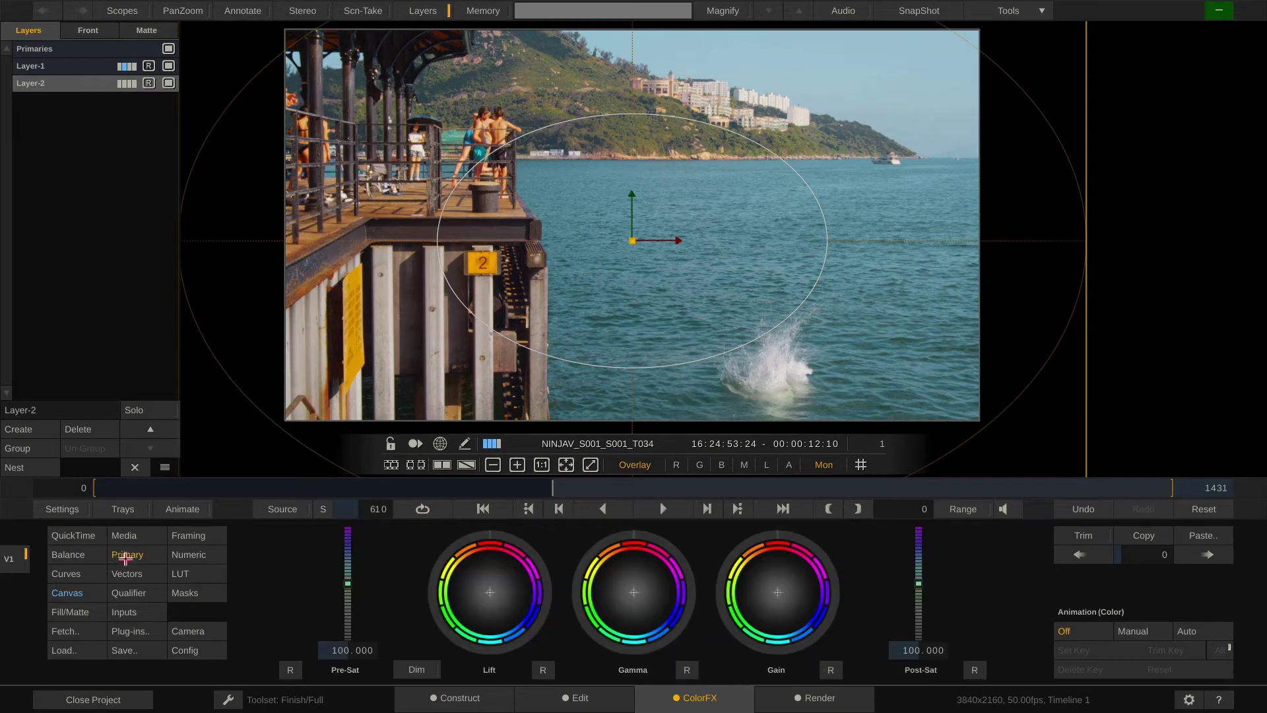
{"action": "left_click", "coordinate": [214, 556]}
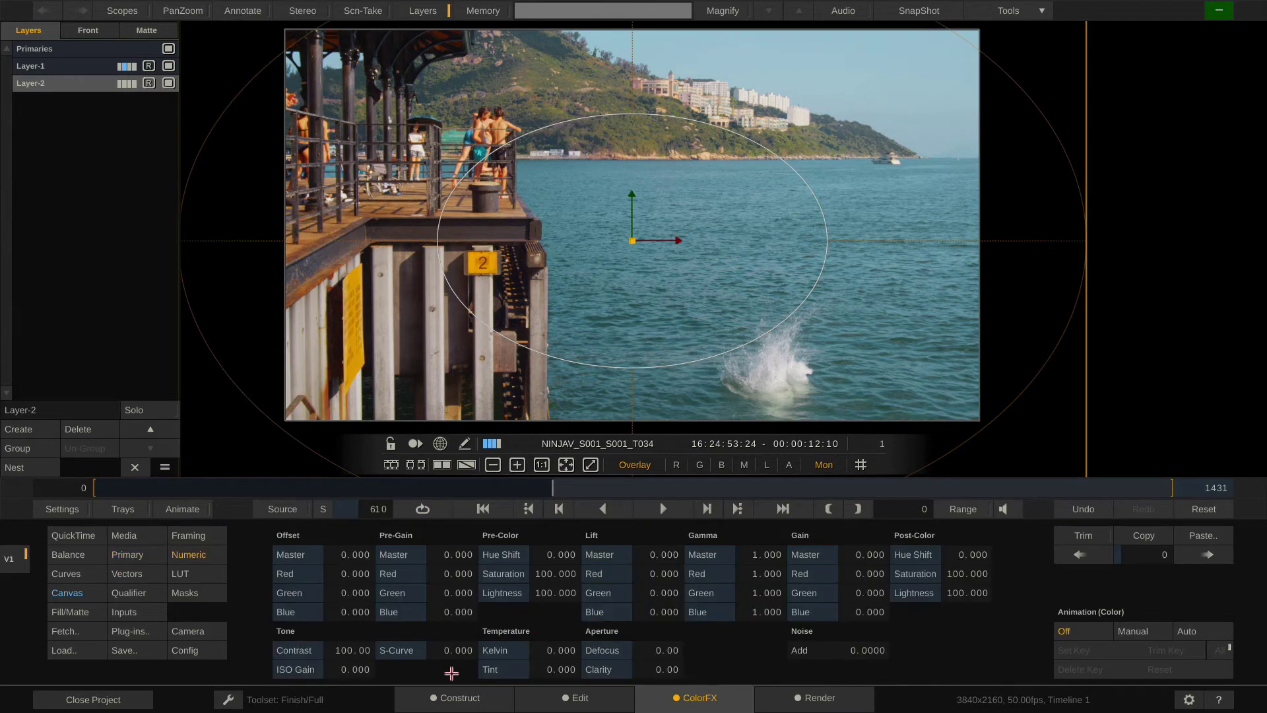
{"action": "mouse_move", "coordinate": [455, 652]}
{"action": "left_mouse_down"}
{"action": "mouse_move", "coordinate": [444, 644]}
{"action": "mouse_move", "coordinate": [466, 651]}
{"action": "left_mouse_up"}
{"action": "left_click_drag", "start_coordinate": [756, 557], "coordinate": [763, 537]}
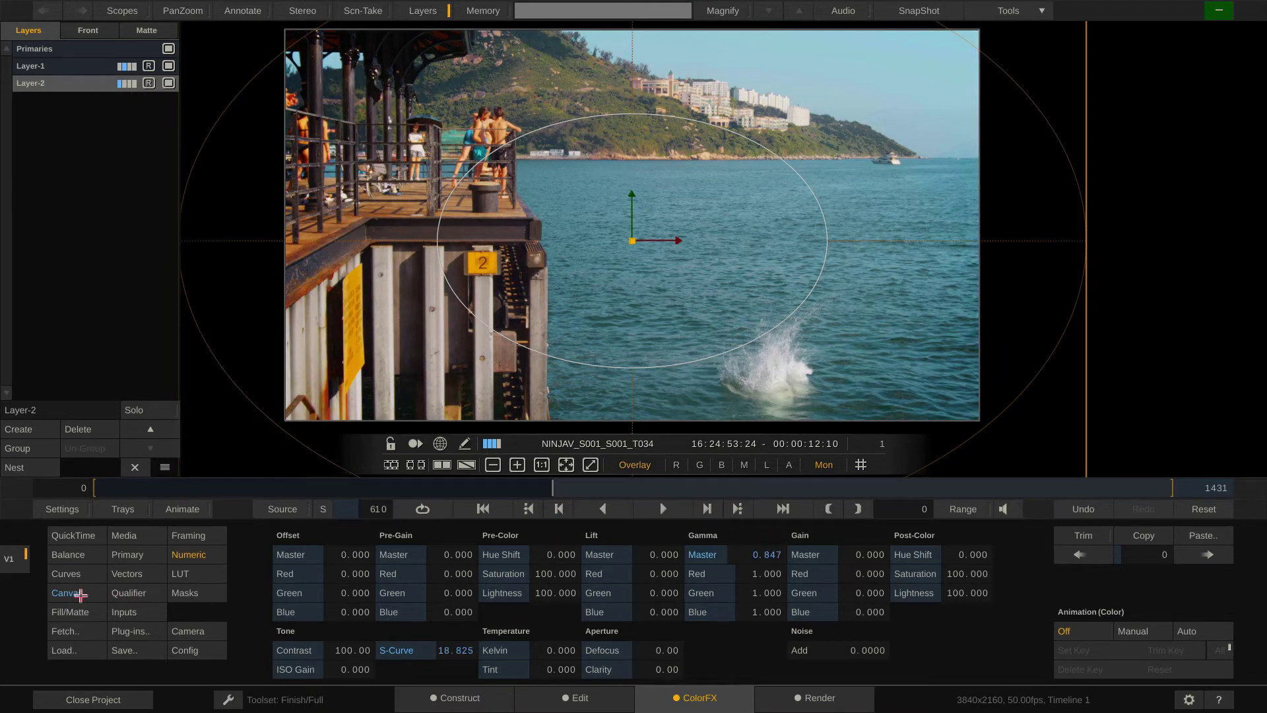
{"action": "left_click", "coordinate": [76, 594]}
{"action": "left_click_drag", "start_coordinate": [479, 612], "coordinate": [501, 582]}
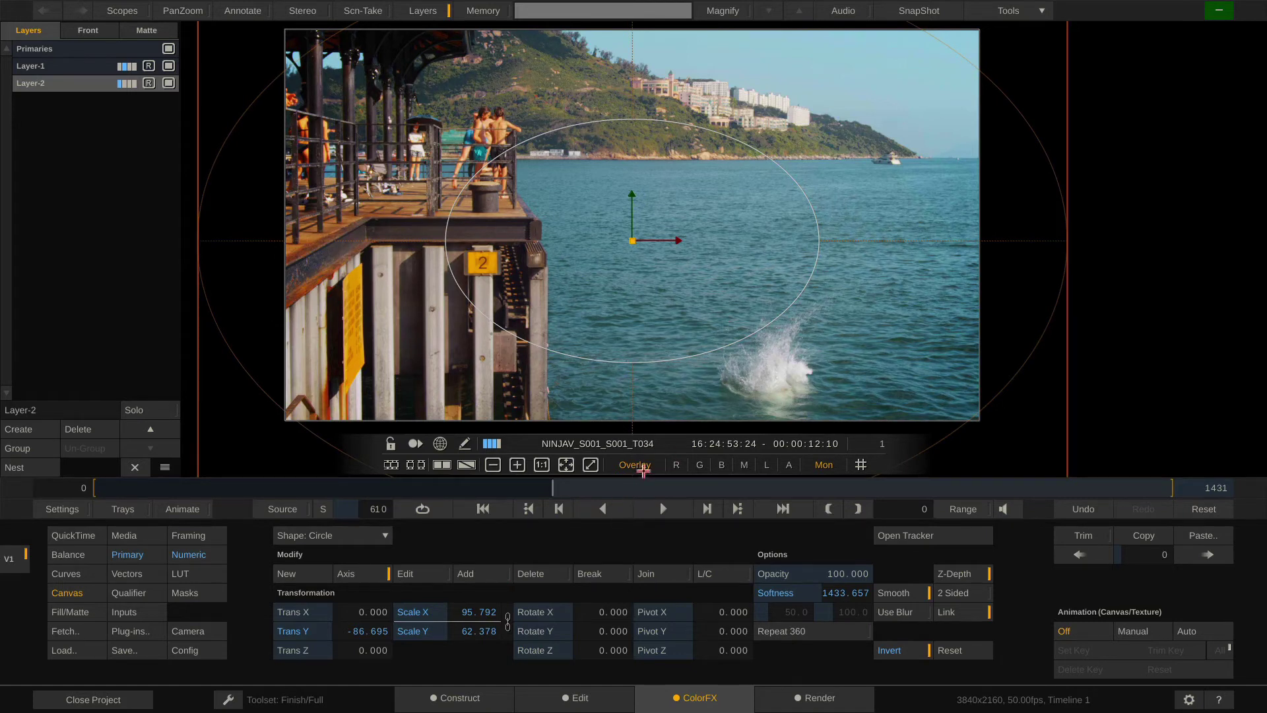
Hide and reshow the mask overlay, select Layer-2 then Primaries, and compare before/after with the G bypass.
{"action": "left_click", "coordinate": [631, 467]}
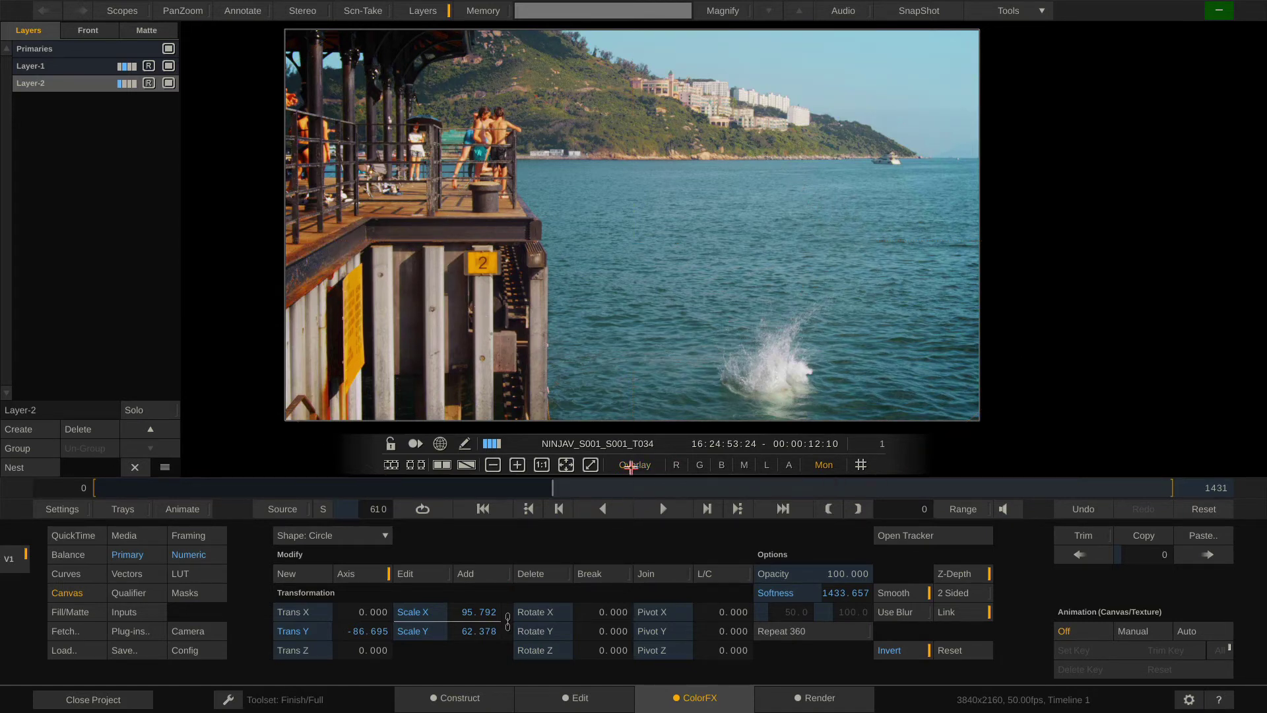
{"action": "left_click", "coordinate": [169, 83]}
{"action": "left_click", "coordinate": [635, 466]}
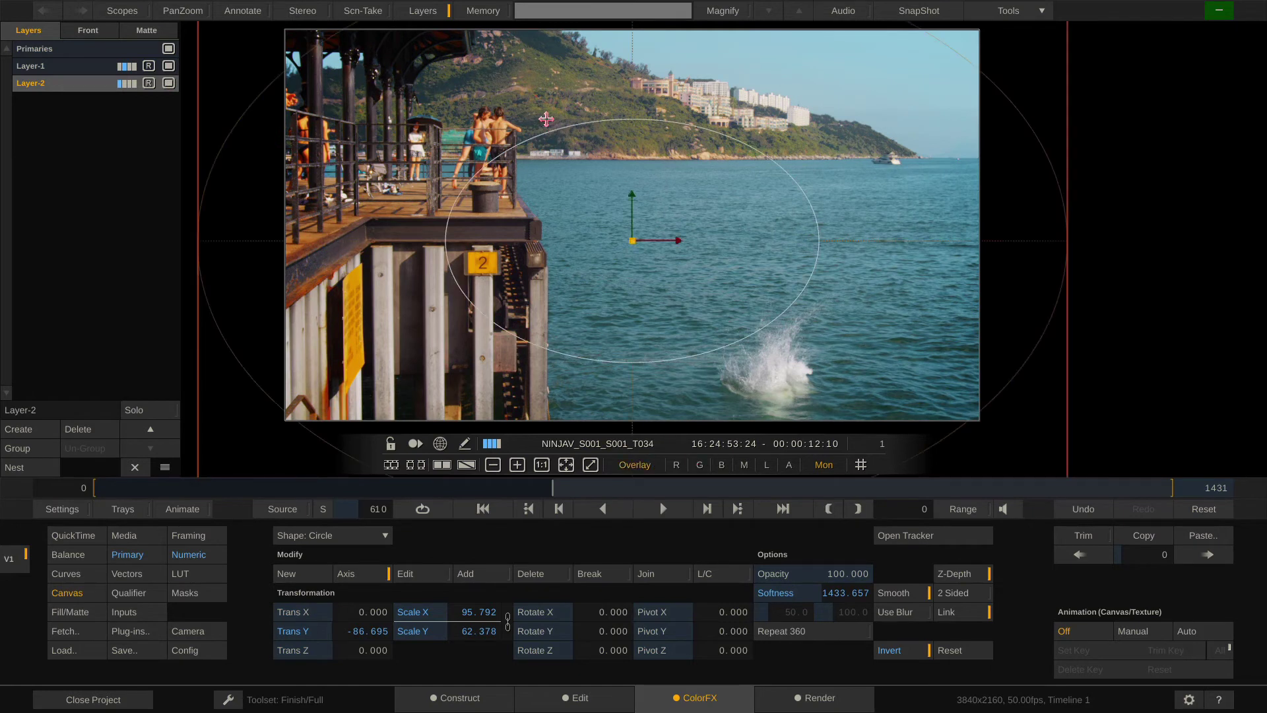
{"action": "left_click", "coordinate": [112, 49]}
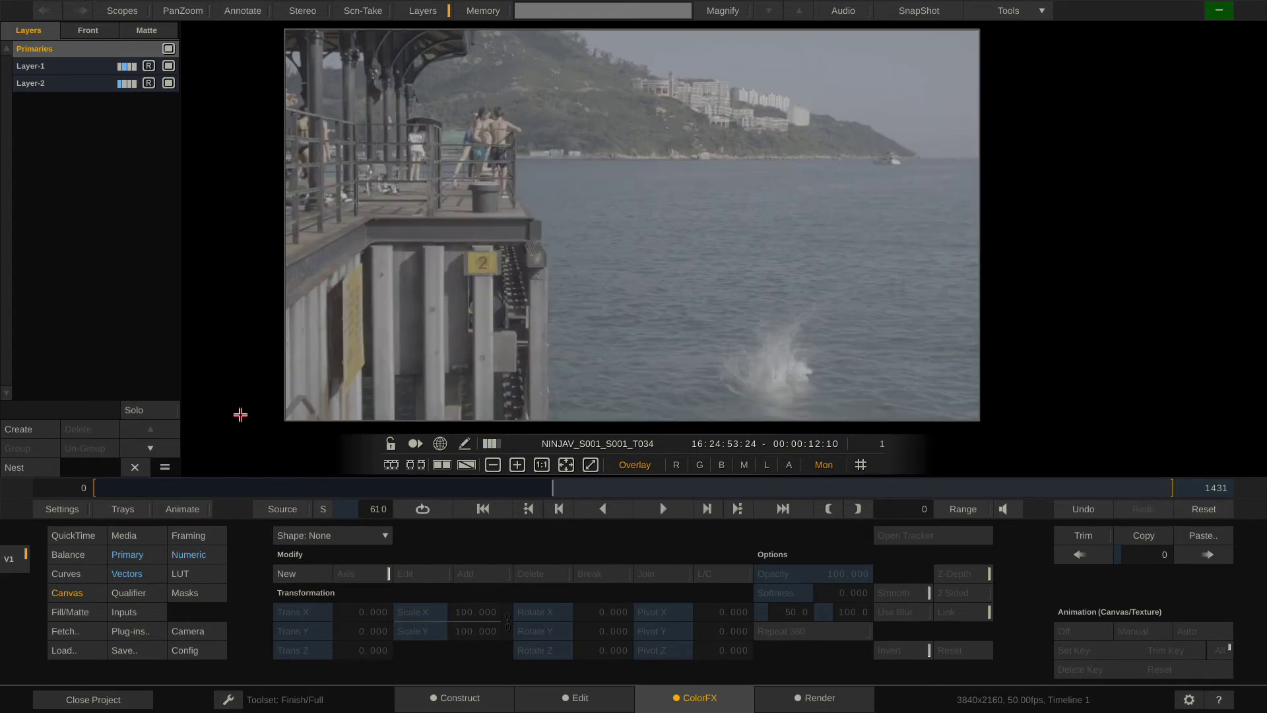
{"action": "key", "text": "g"}
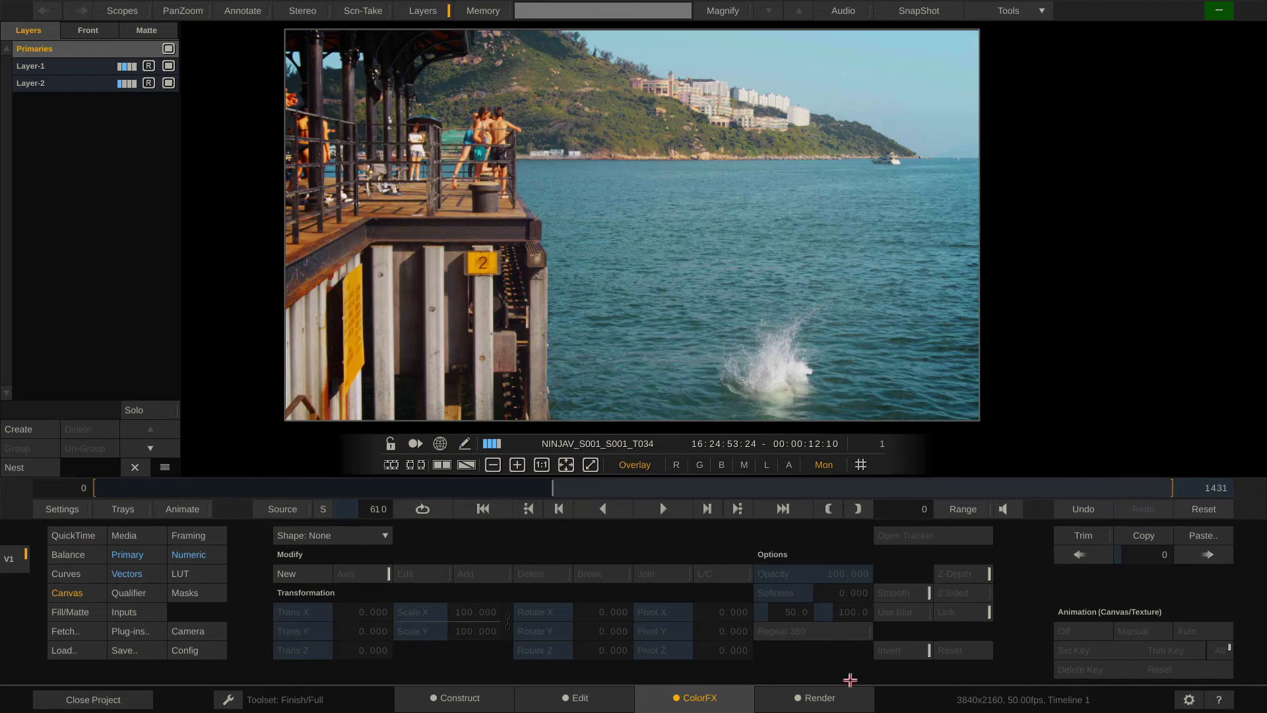
On the Render page, add a Transformer node after Timeline 1 set to HD 1080 at 50 fps.
{"action": "left_click", "coordinate": [817, 698]}
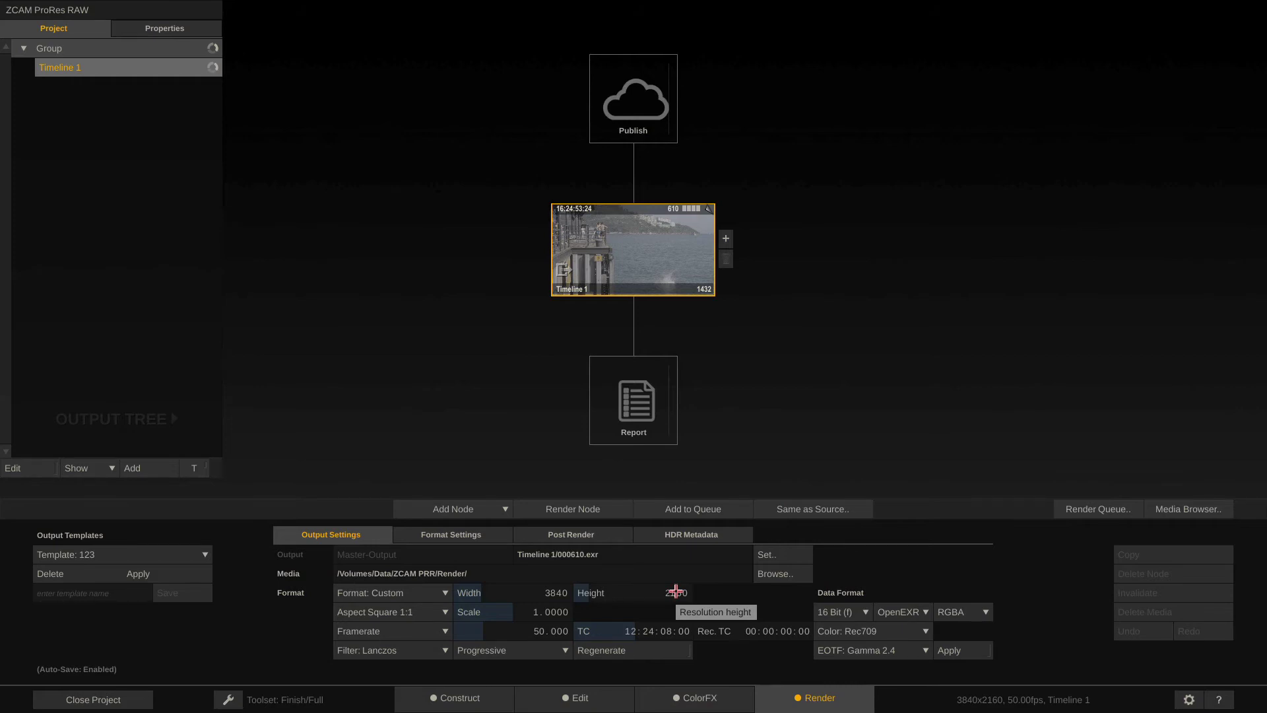
{"action": "left_click", "coordinate": [726, 239]}
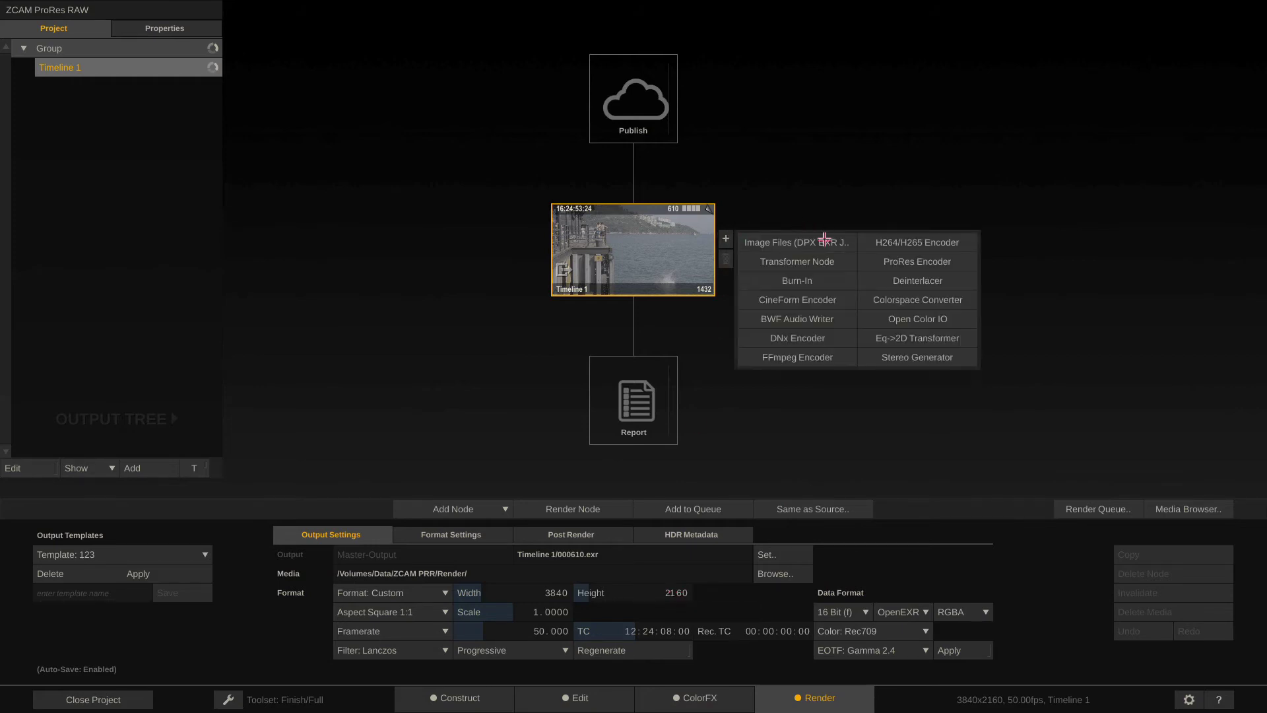
{"action": "left_click", "coordinate": [818, 264]}
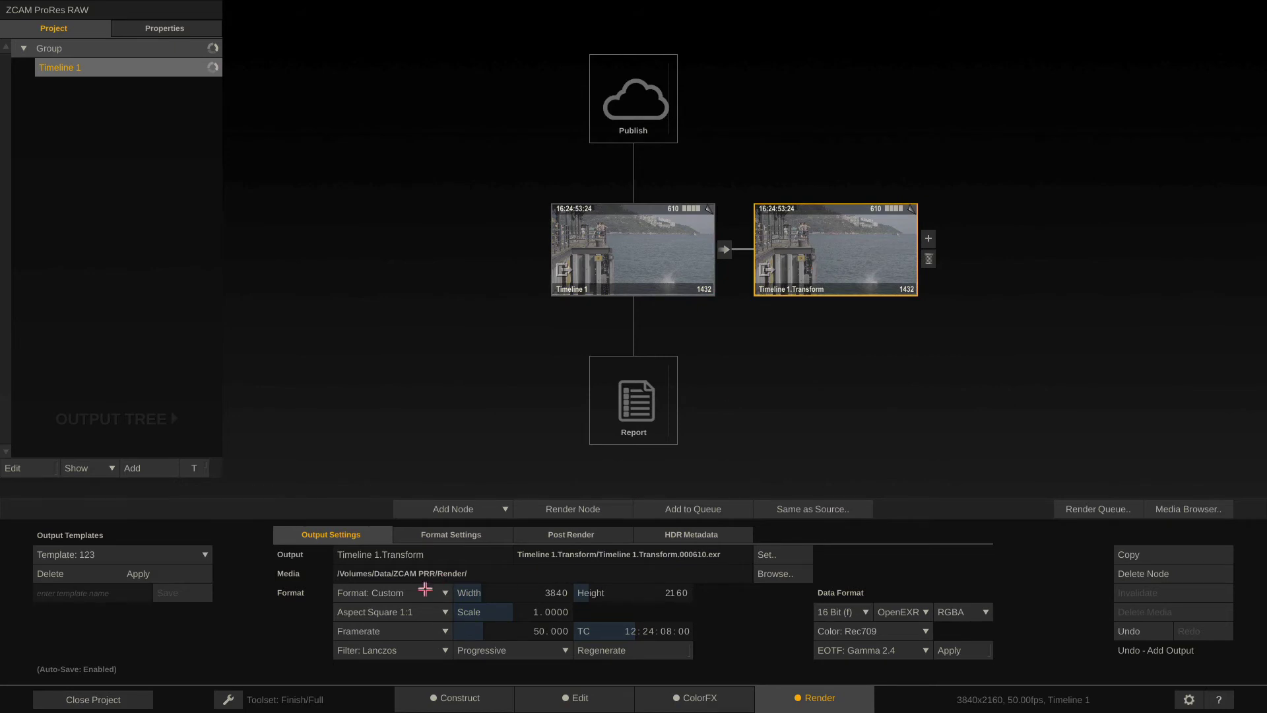
{"action": "left_click", "coordinate": [422, 594]}
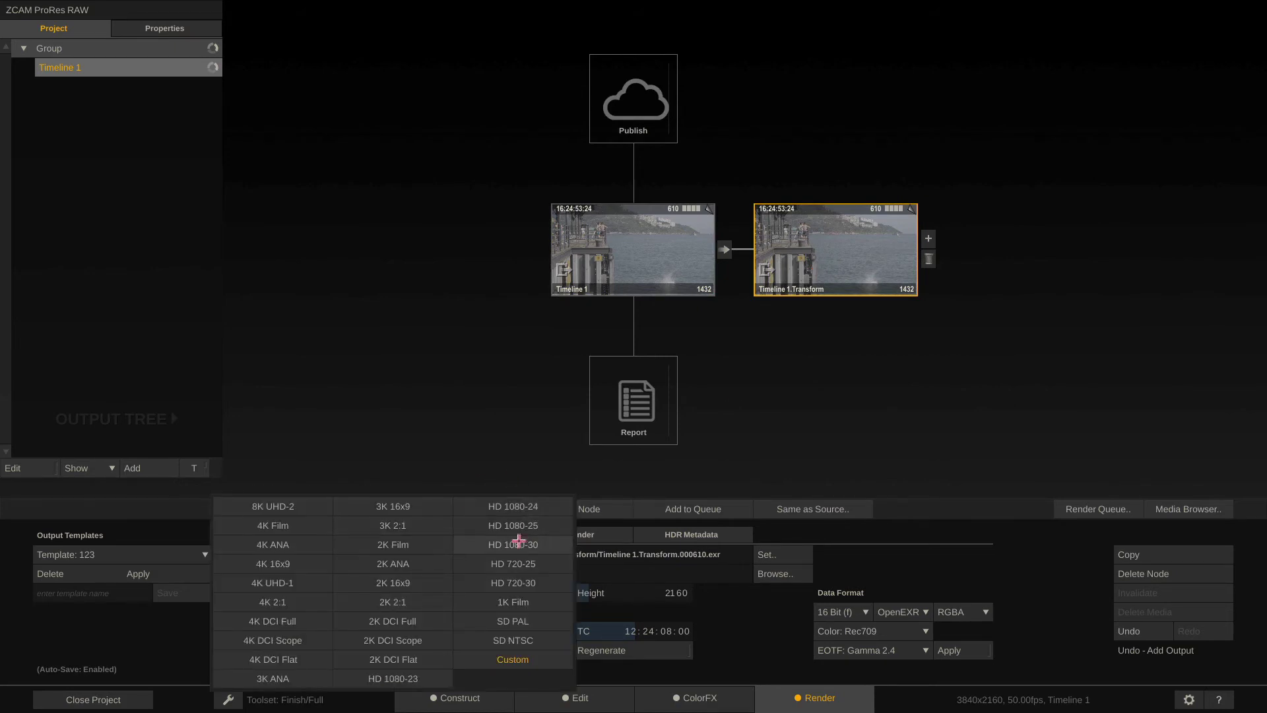
{"action": "left_click", "coordinate": [521, 535]}
{"action": "left_click", "coordinate": [408, 631]}
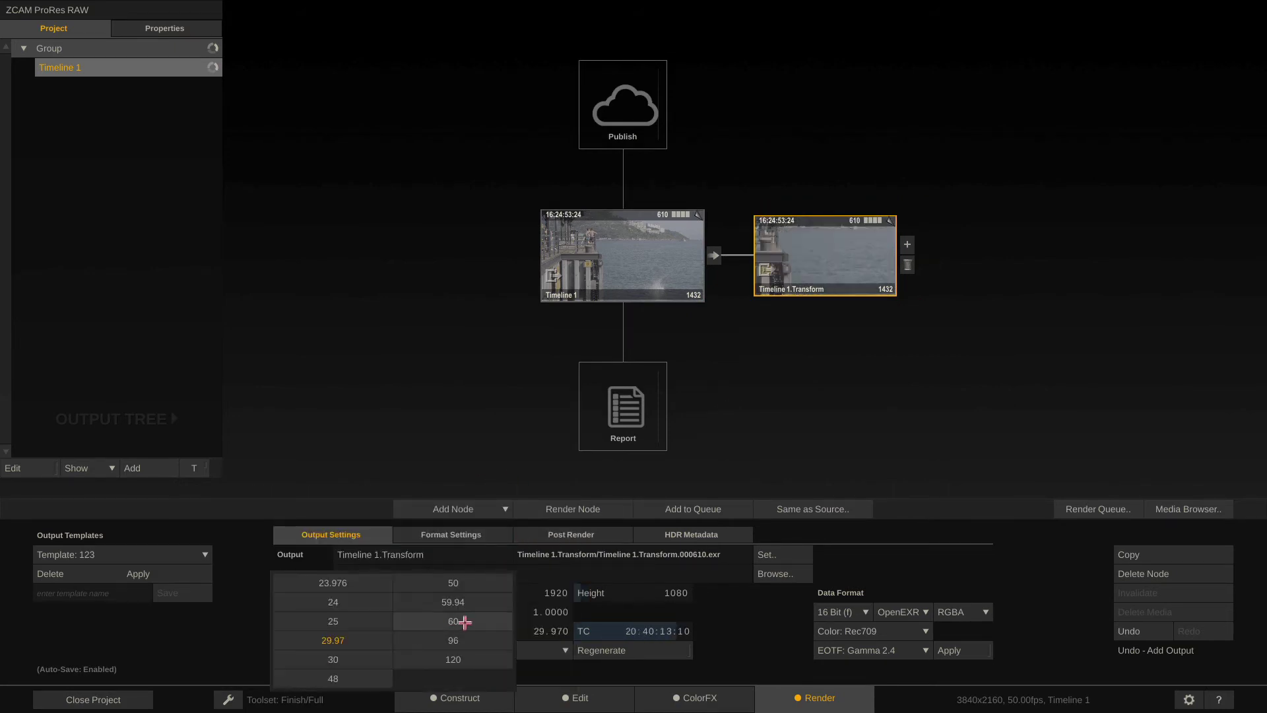
{"action": "left_click", "coordinate": [474, 584]}
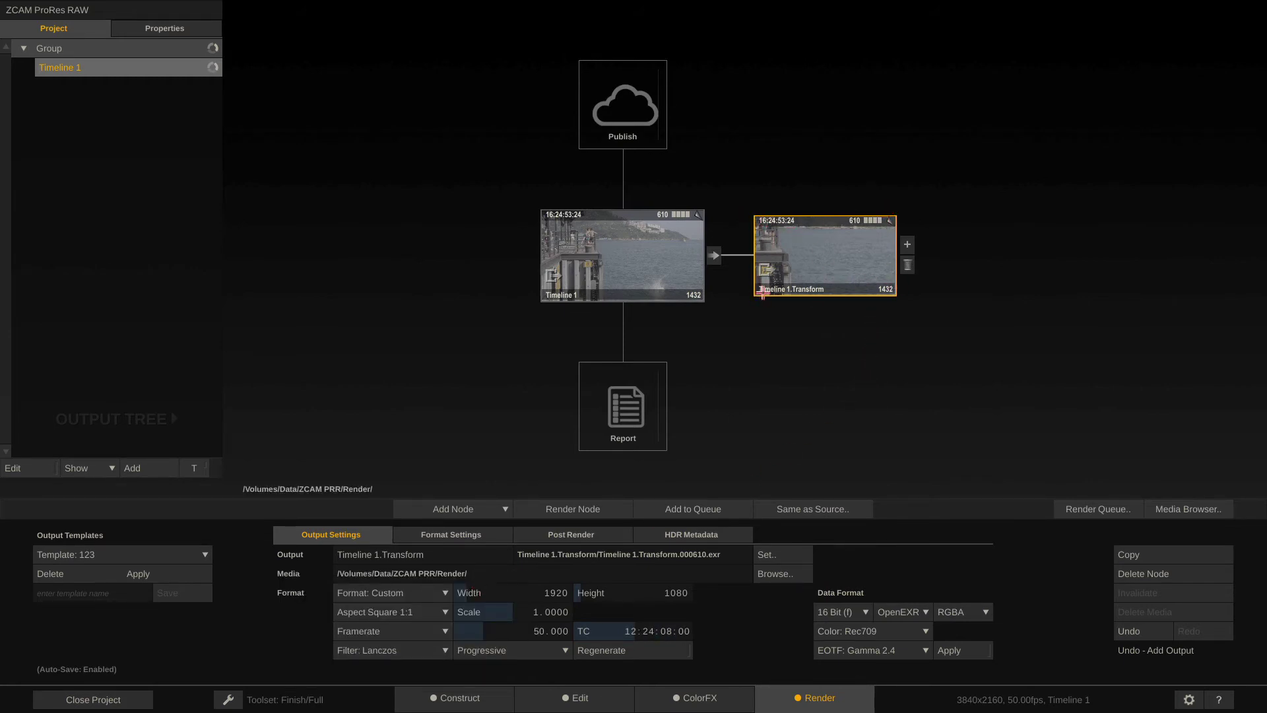
Change the transform's scaling from No Scaling to Fit Width.
{"action": "left_click", "coordinate": [455, 533]}
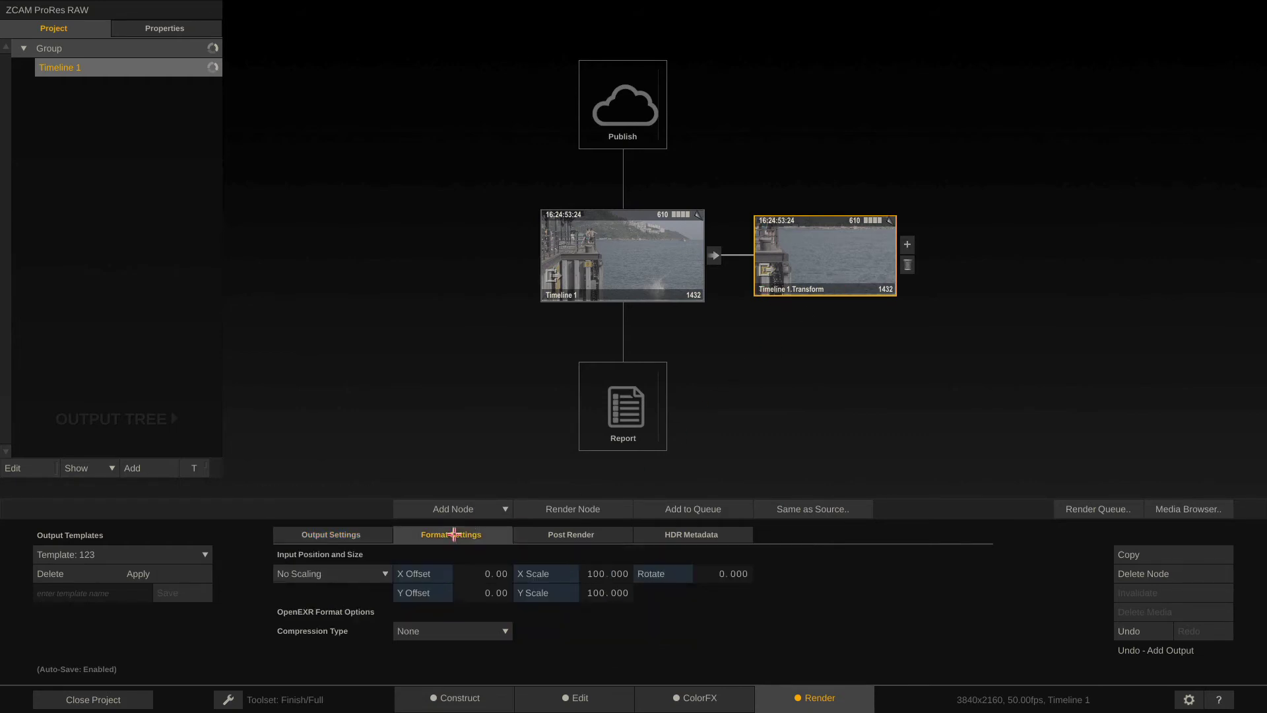
{"action": "left_click", "coordinate": [329, 578]}
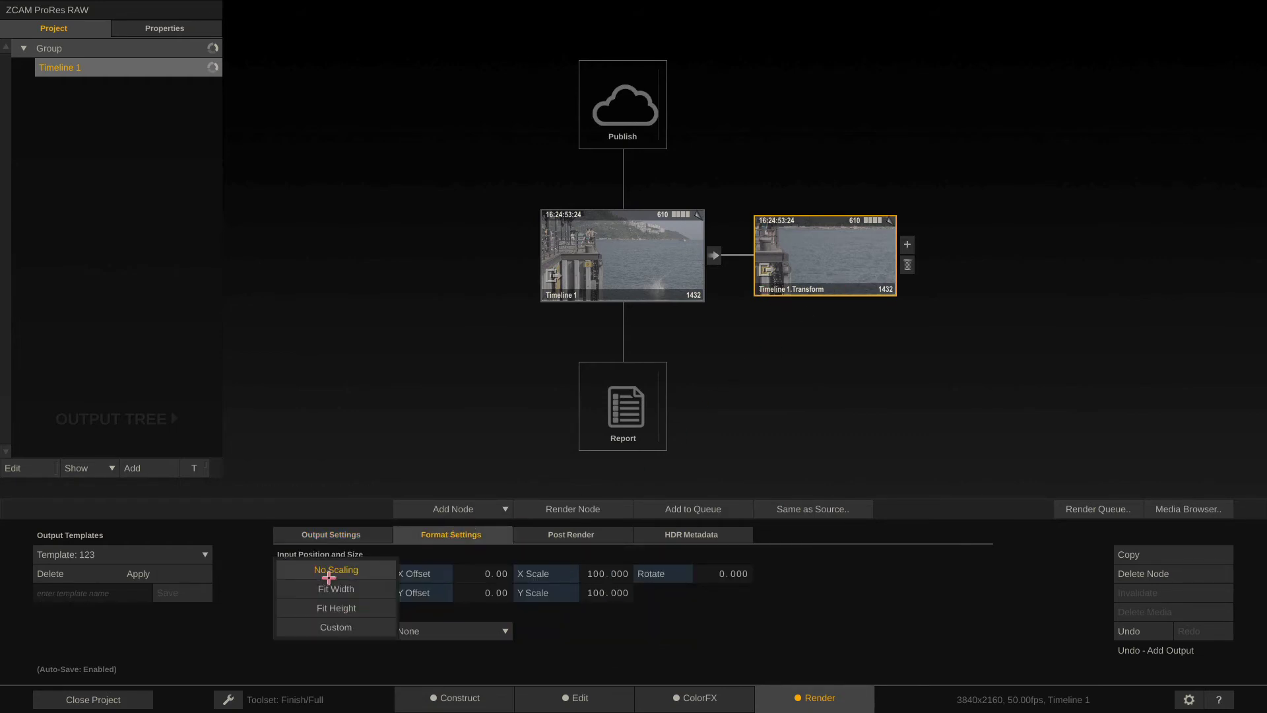
{"action": "left_click", "coordinate": [368, 588]}
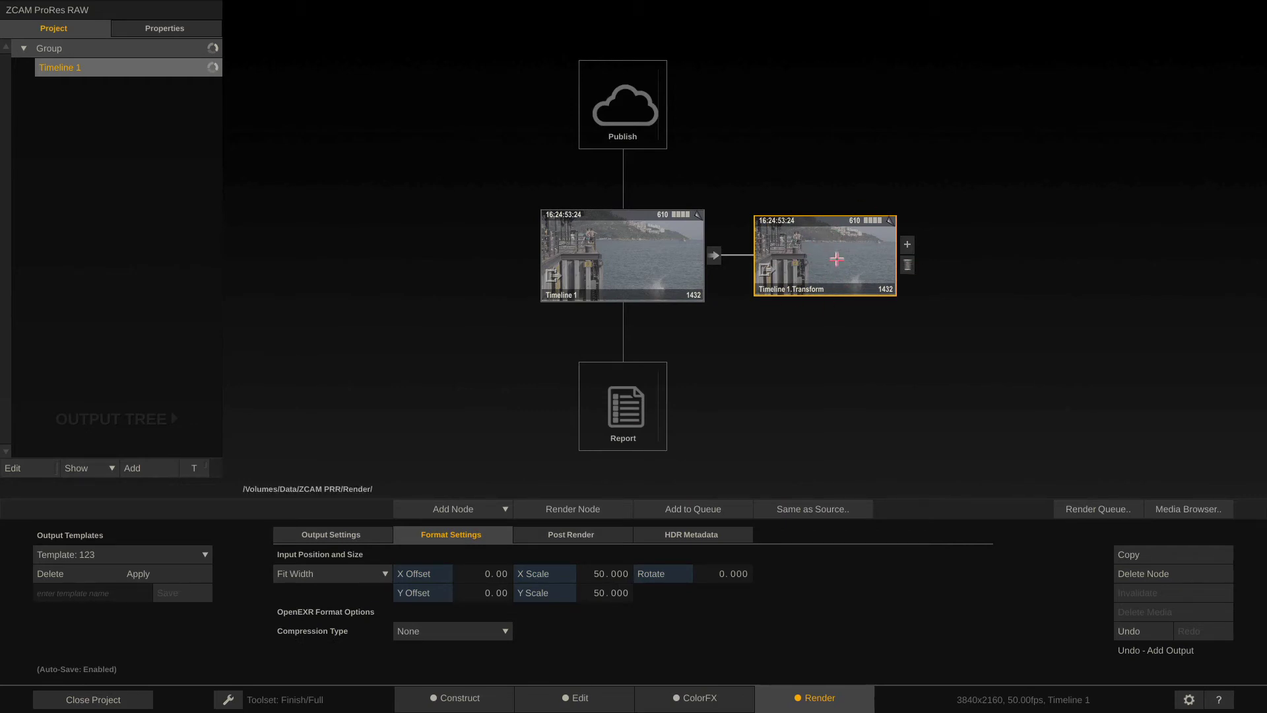
Chain a ProRes Encoder using Apple ProRes 422 LT with audio channels 2, 3 and 4 enabled.
{"action": "left_click", "coordinate": [907, 244]}
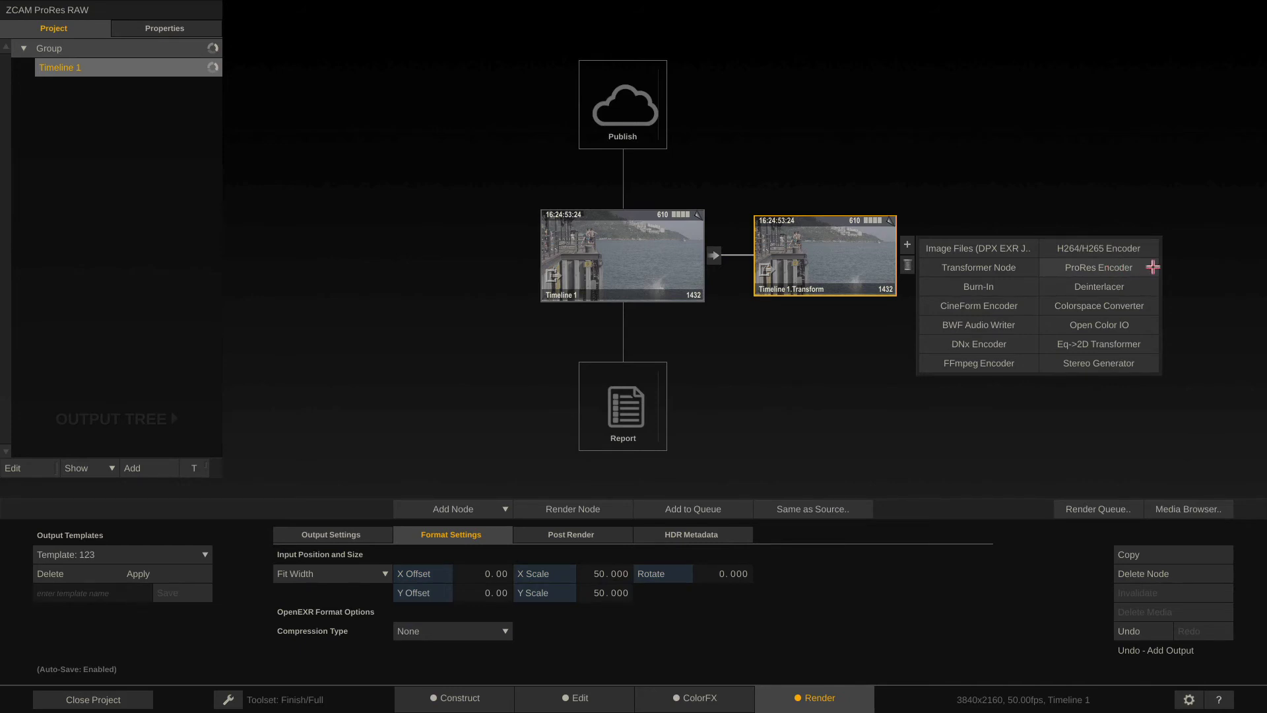
{"action": "left_click", "coordinate": [1116, 265]}
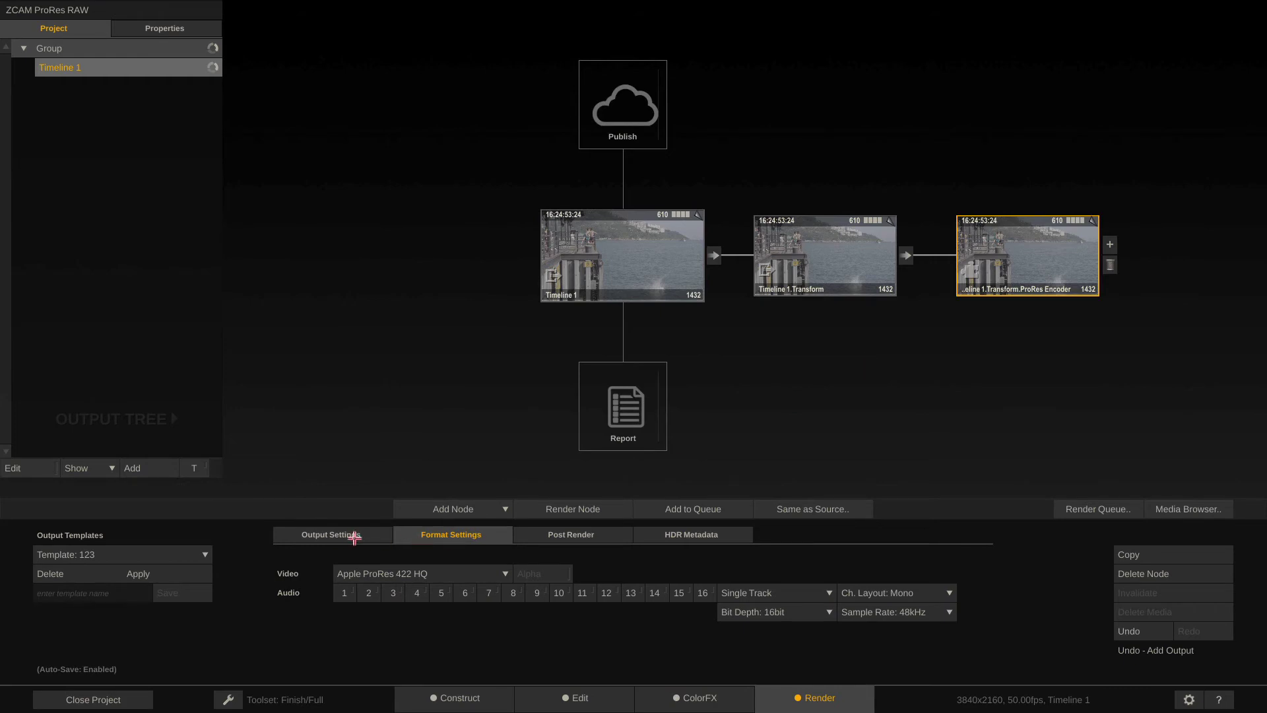
{"action": "left_click", "coordinate": [354, 538]}
{"action": "left_click", "coordinate": [436, 536]}
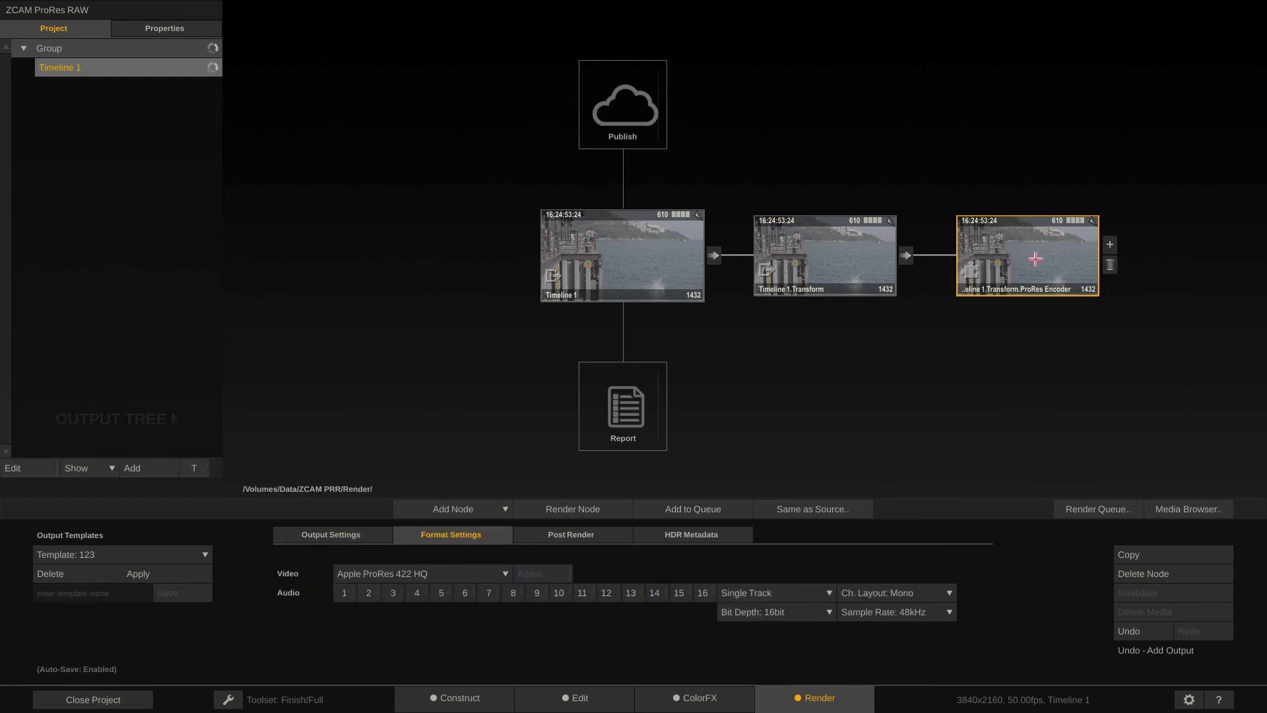
{"action": "left_click", "coordinate": [446, 574]}
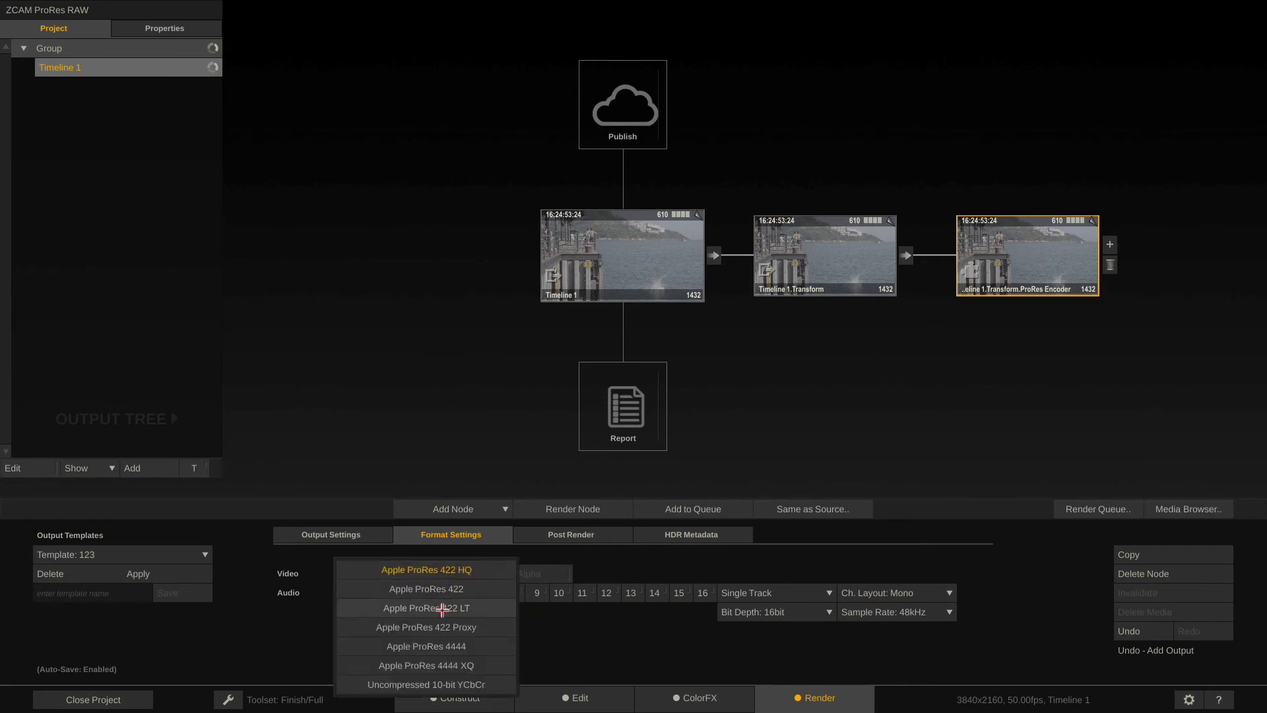
{"action": "left_click", "coordinate": [481, 614]}
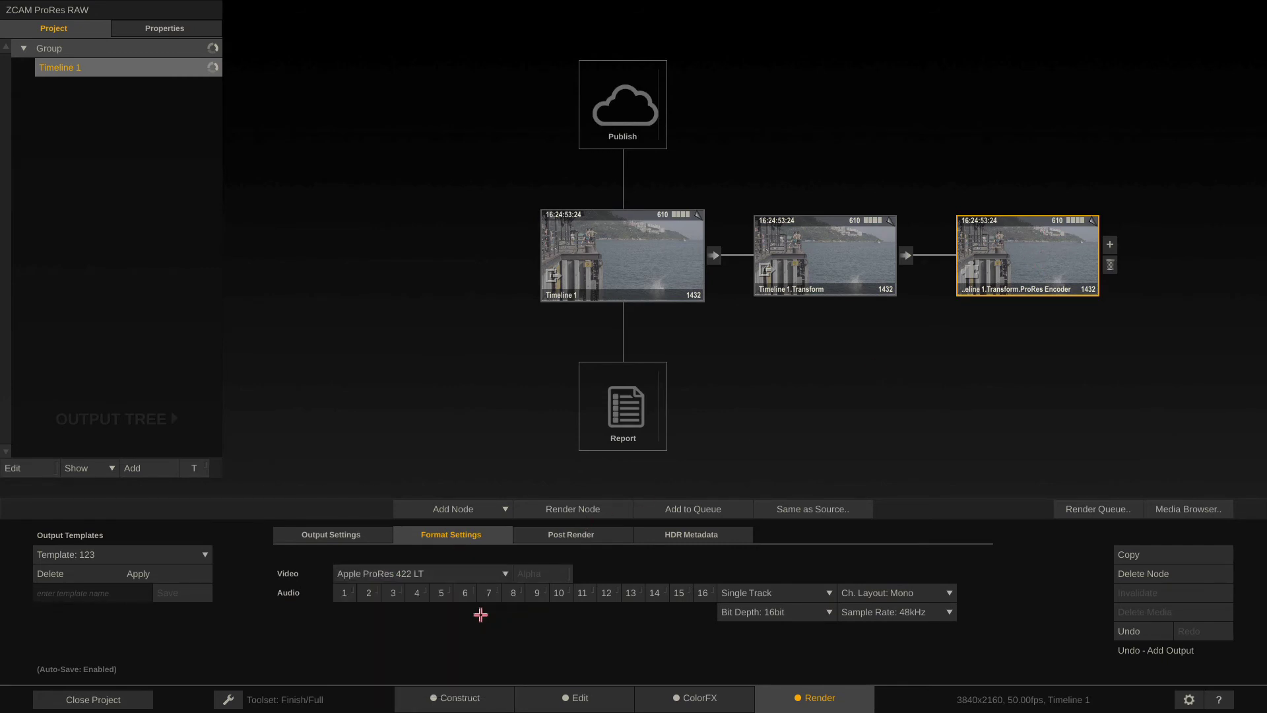
{"action": "left_click", "coordinate": [368, 593]}
{"action": "left_click", "coordinate": [393, 593]}
{"action": "left_click", "coordinate": [422, 593]}
{"action": "left_click", "coordinate": [357, 532]}
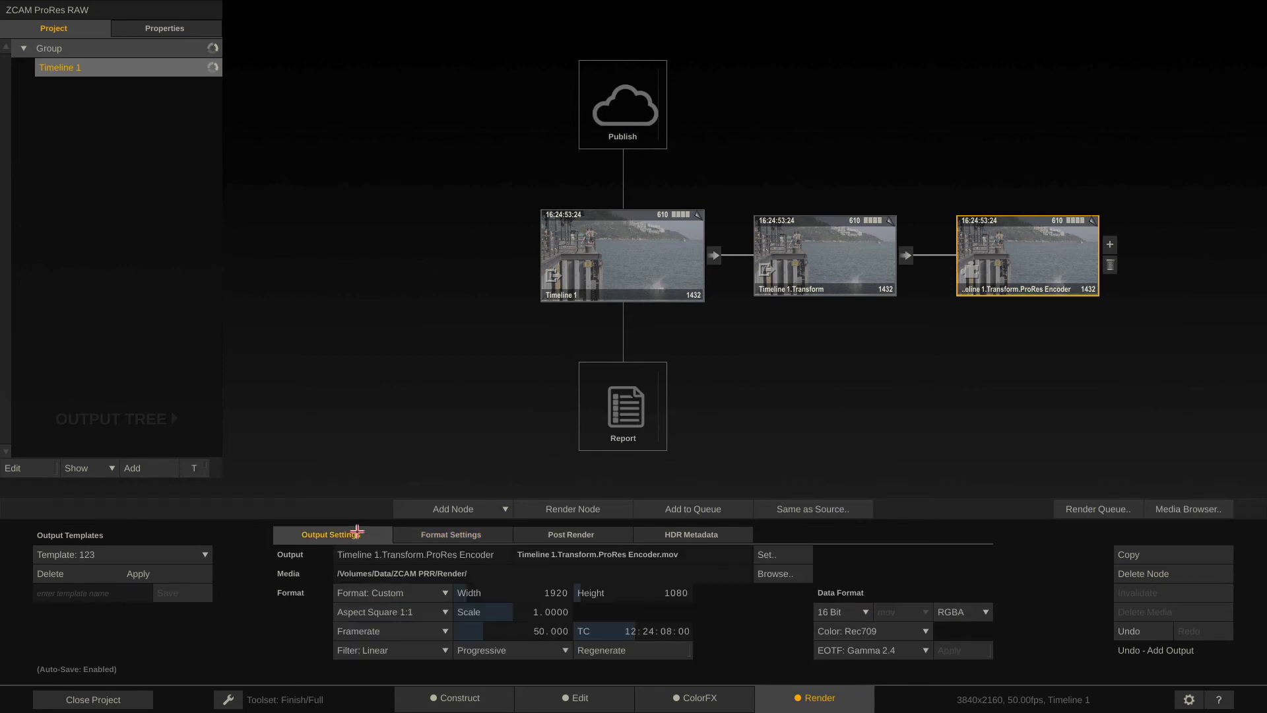
Leave the filename mask unchanged and name the encoder output 'ProRes Render'.
{"action": "left_click", "coordinate": [691, 554]}
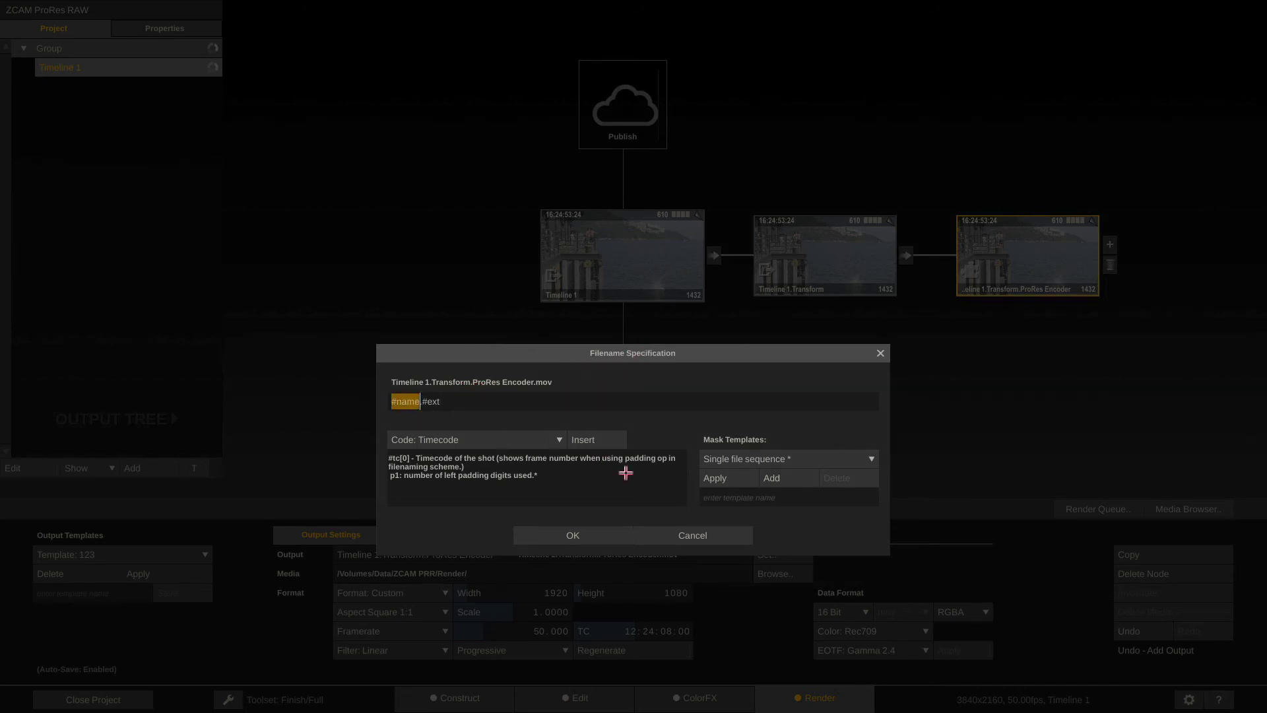
{"action": "left_click", "coordinate": [692, 535]}
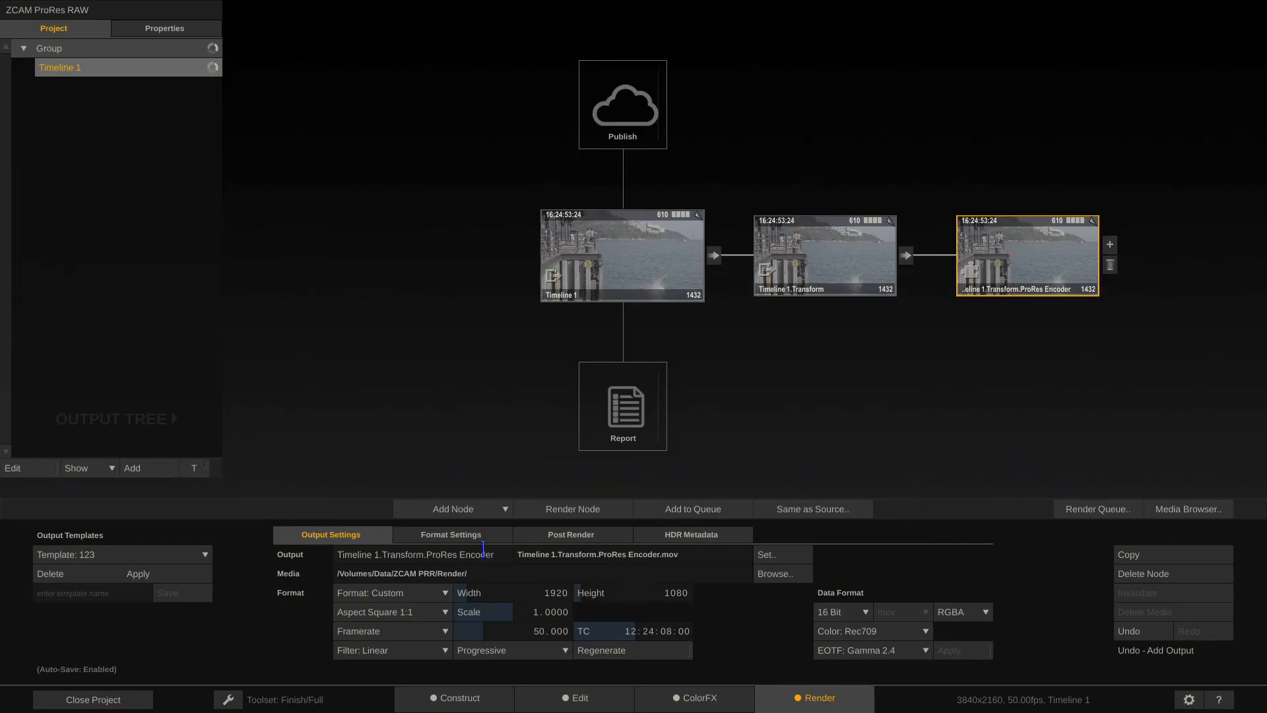
{"action": "left_click", "coordinate": [300, 554]}
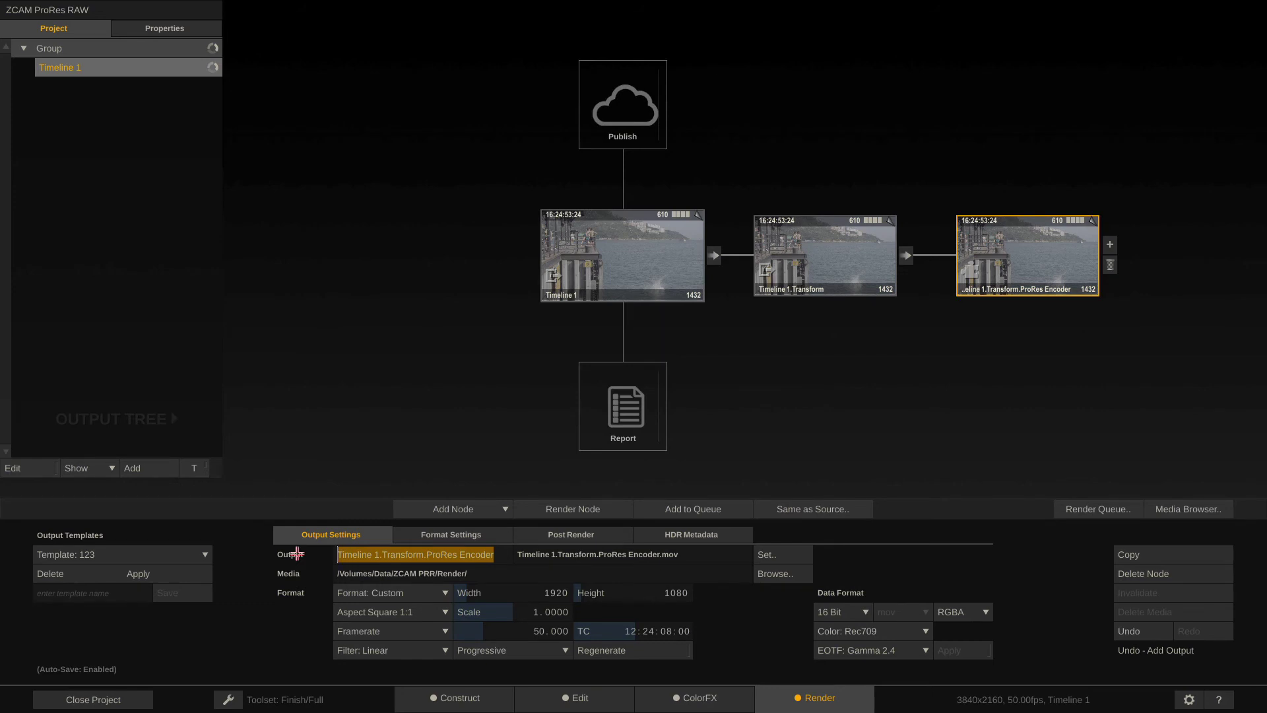
{"action": "type", "text": "ProRes Render"}
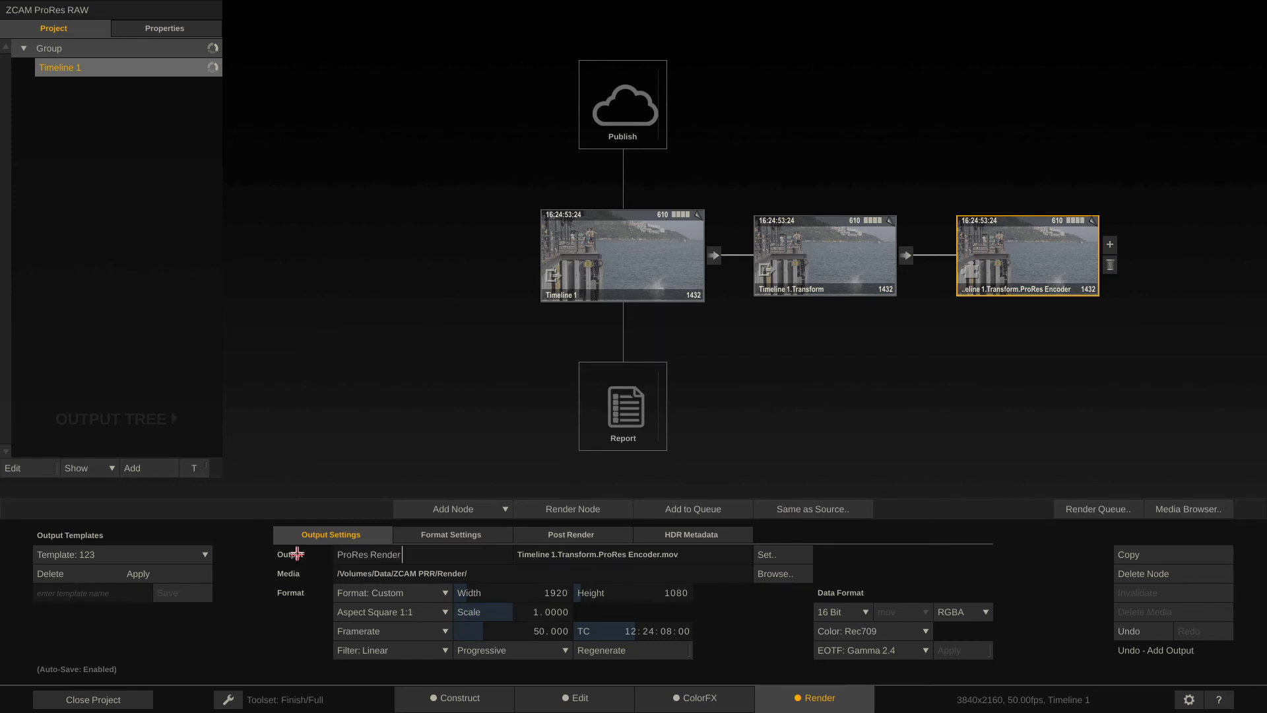
{"action": "key", "text": "Return"}
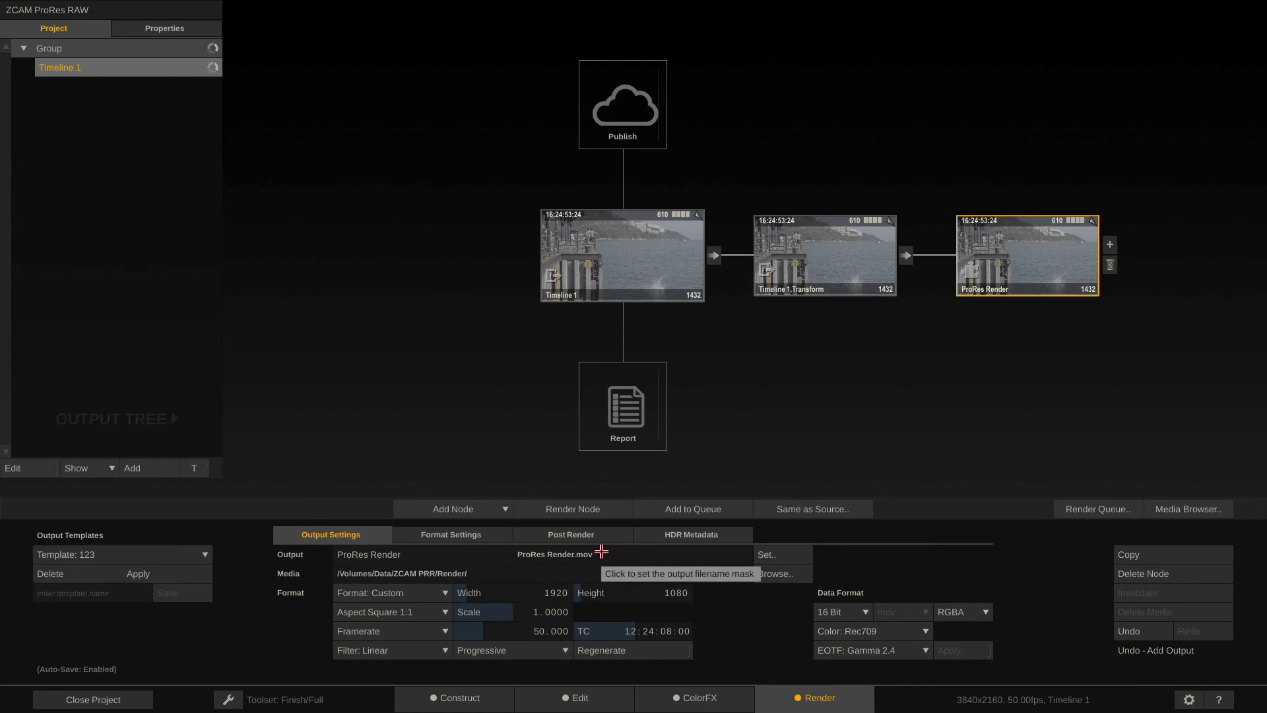
Replace the ProRes Render filename mask with #sname#ext, naming output NINJAV_S001_S001_T034.mov.
{"action": "left_click", "coordinate": [454, 698]}
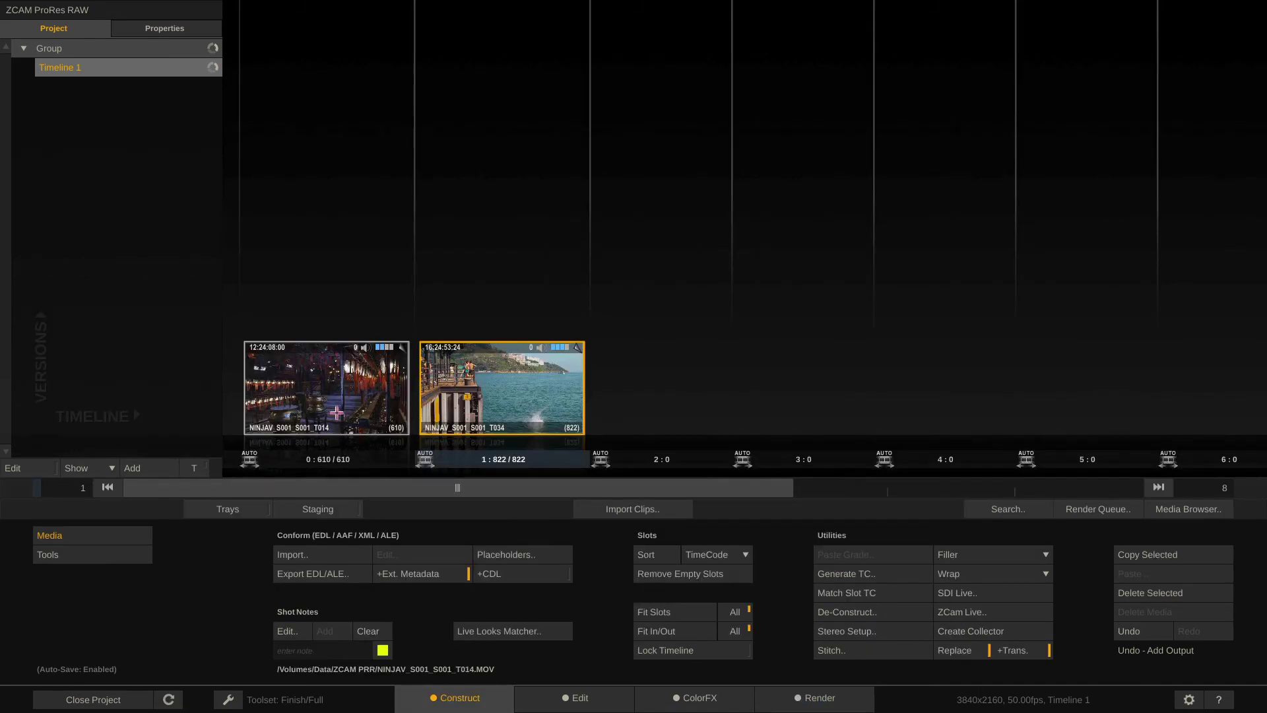
{"action": "left_click", "coordinate": [822, 700]}
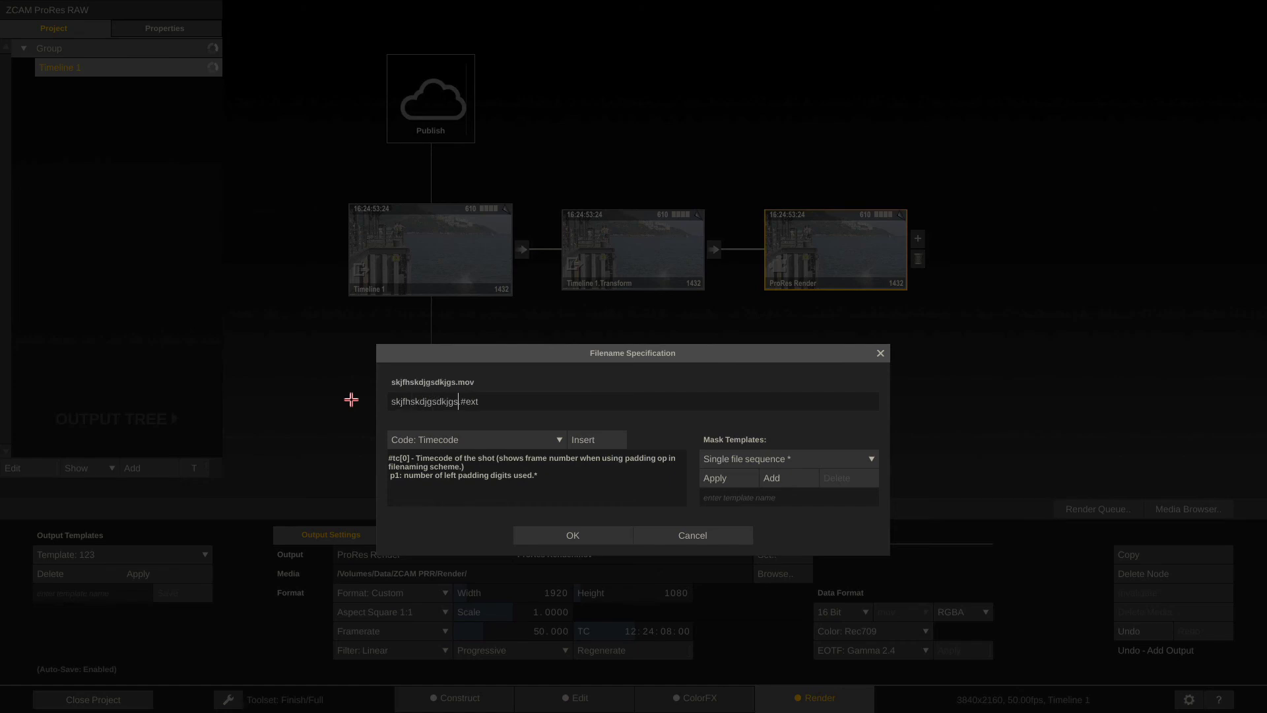
{"action": "key", "text": "BackSpace"}
{"action": "key", "text": "BackSpace"}
{"action": "key", "text": "BackSpace"}
{"action": "key", "text": "BackSpace"}
{"action": "key", "text": "BackSpace"}
{"action": "key", "text": "BackSpace"}
{"action": "key", "text": "BackSpace"}
{"action": "key", "text": "BackSpace"}
{"action": "key", "text": "BackSpace"}
{"action": "key", "text": "BackSpace"}
{"action": "key", "text": "BackSpace"}
{"action": "key", "text": "BackSpace"}
{"action": "key", "text": "BackSpace"}
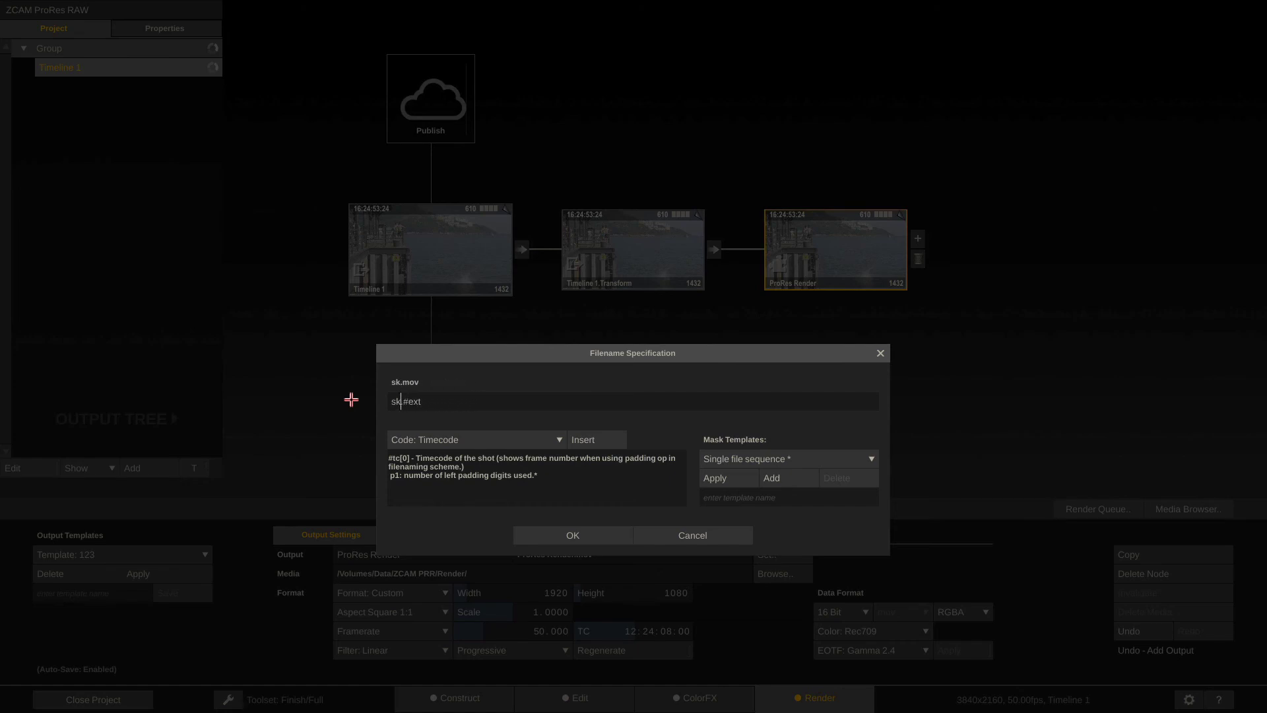
{"action": "left_click", "coordinate": [507, 439]}
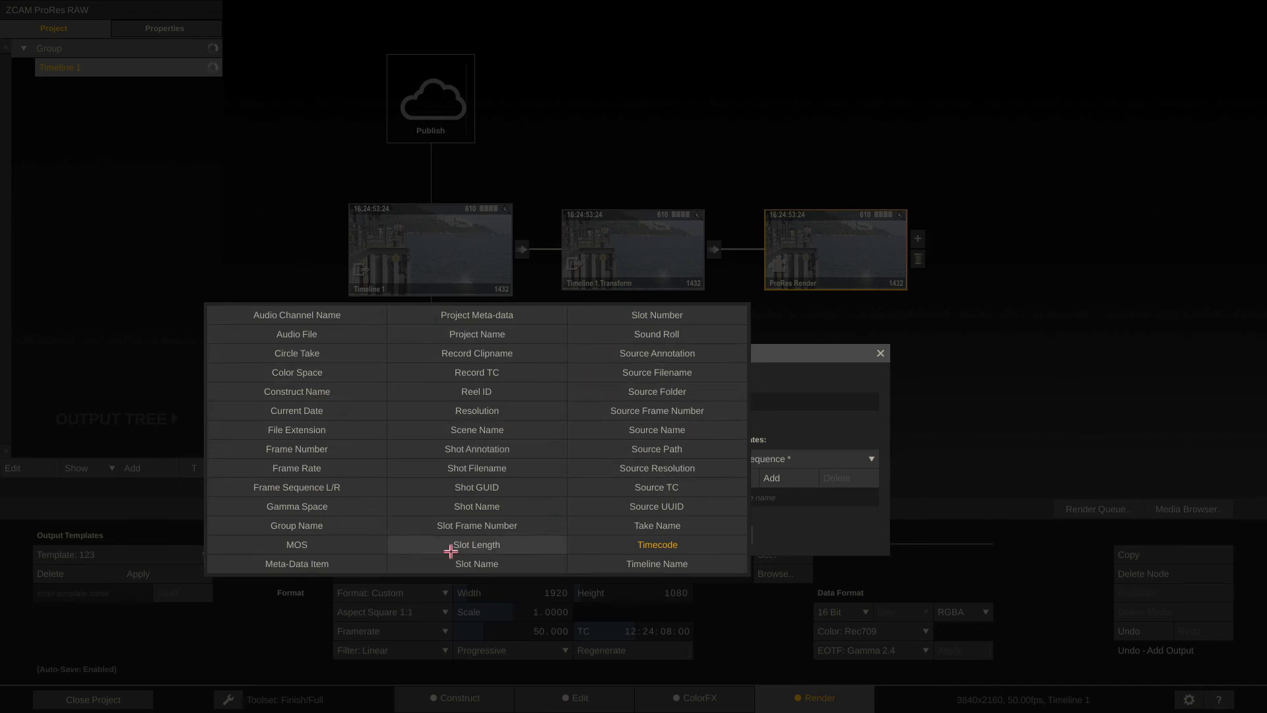
{"action": "left_click", "coordinate": [680, 430]}
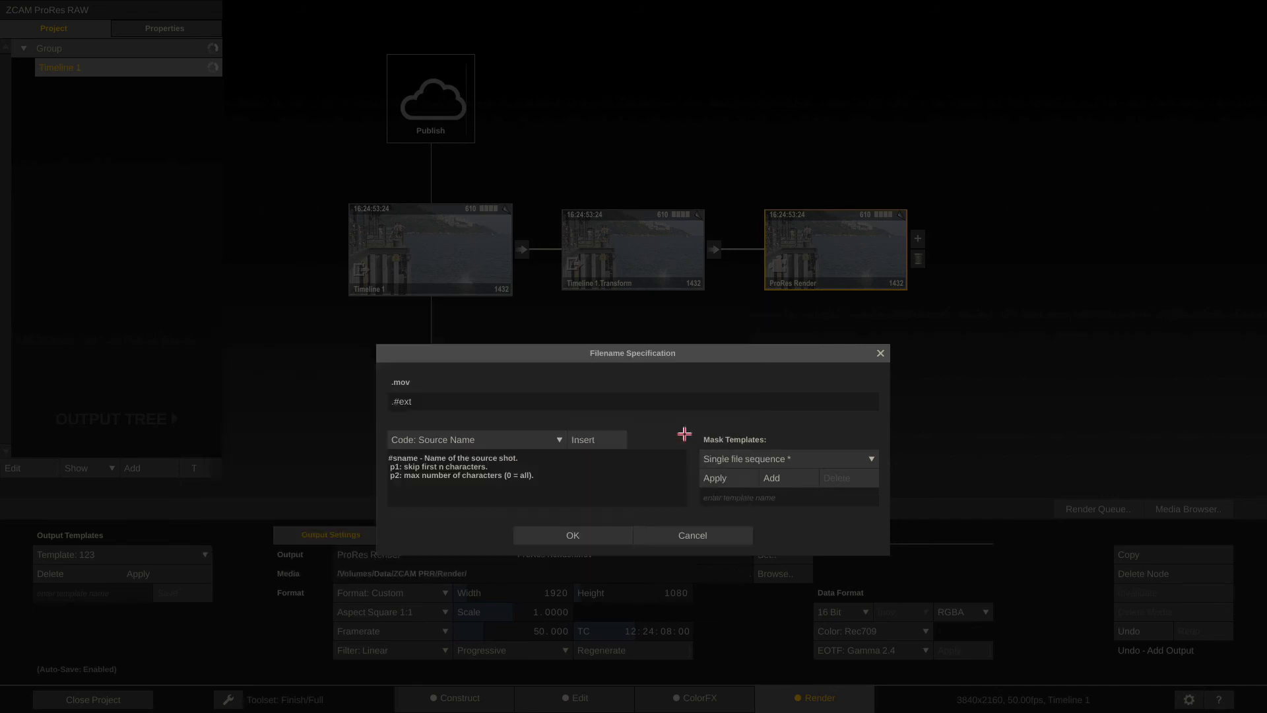
{"action": "left_click", "coordinate": [588, 440]}
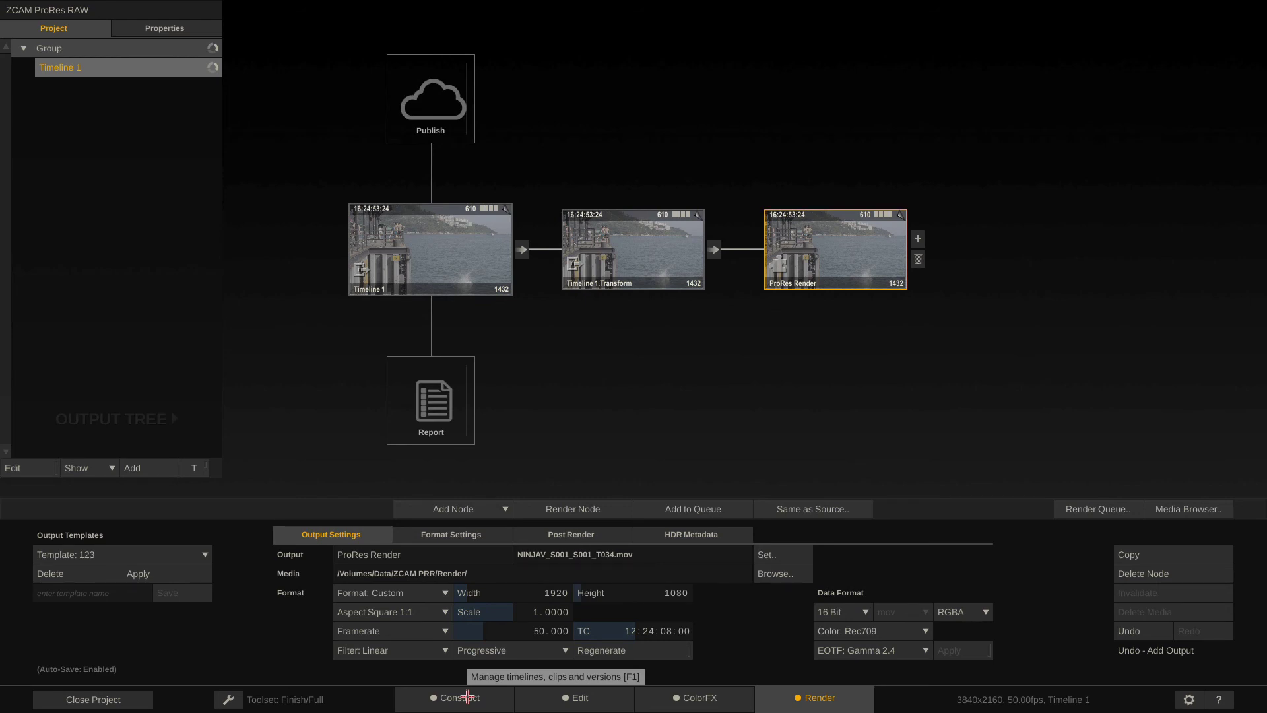
Inspect the name of clip NINJAV_S001_S001_T014 in Shot Properties and close it unchanged.
{"action": "left_click", "coordinate": [467, 697]}
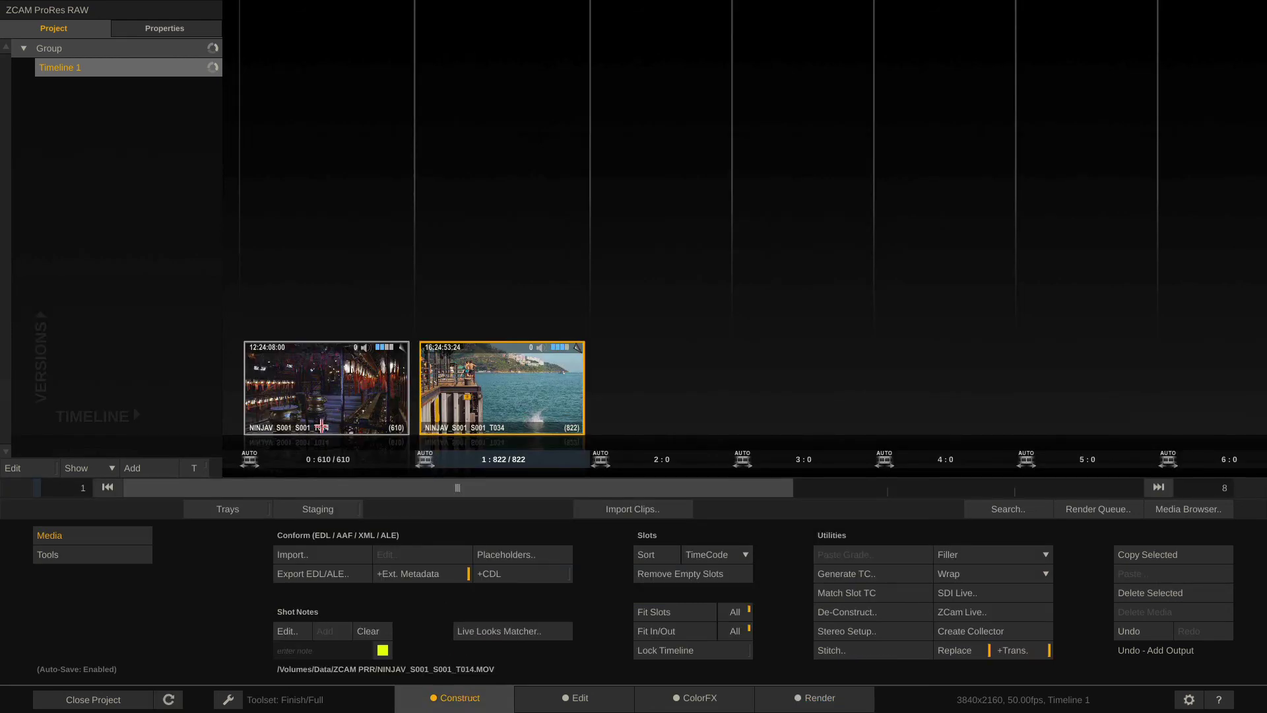
{"action": "double_click", "coordinate": [308, 428]}
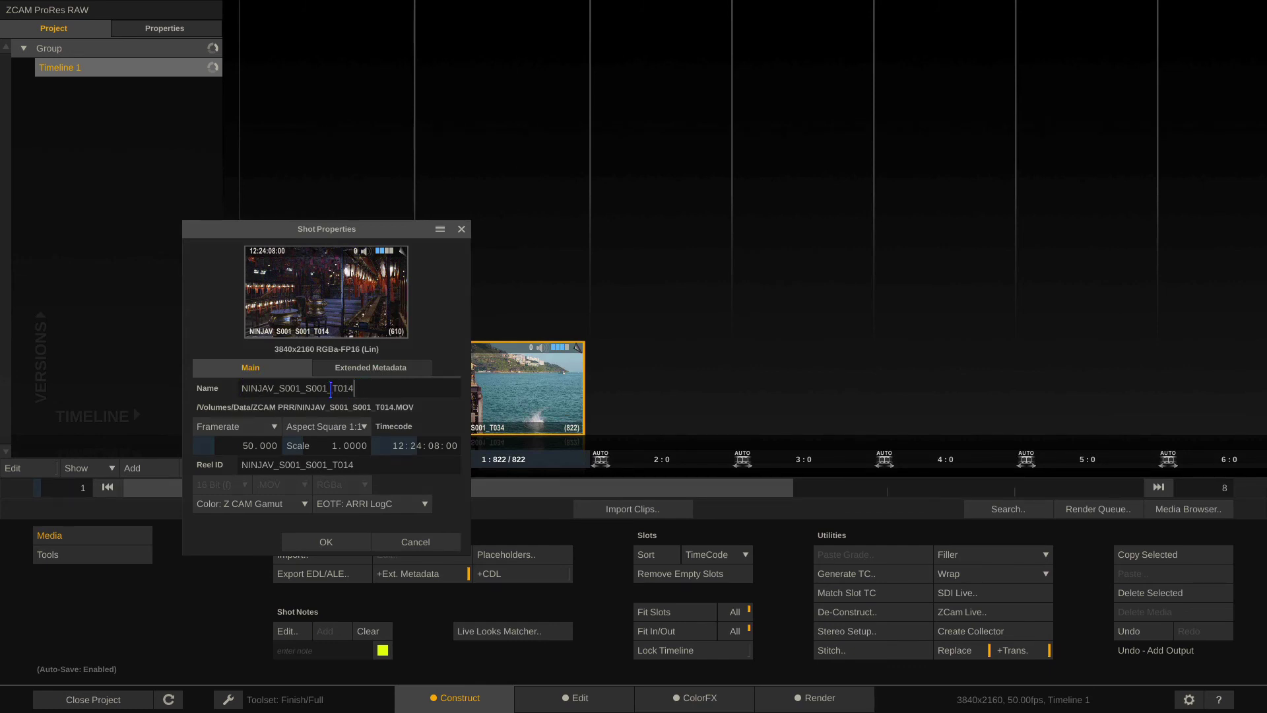
{"action": "left_click_drag", "start_coordinate": [327, 388], "coordinate": [354, 388]}
{"action": "left_click", "coordinate": [415, 542]}
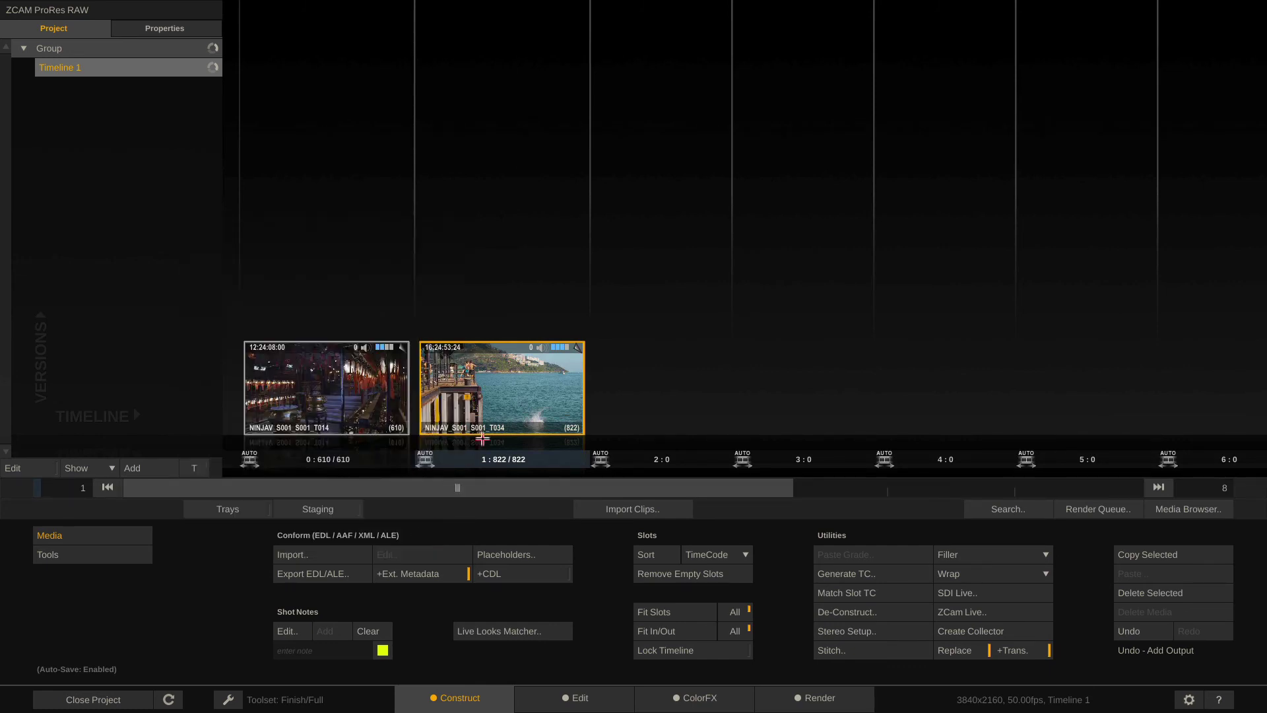
Inspect the T034 clip's name in Shot Properties and close it unchanged.
{"action": "double_click", "coordinate": [484, 396]}
{"action": "left_click_drag", "start_coordinate": [509, 388], "coordinate": [537, 388]}
{"action": "left_click", "coordinate": [536, 388]}
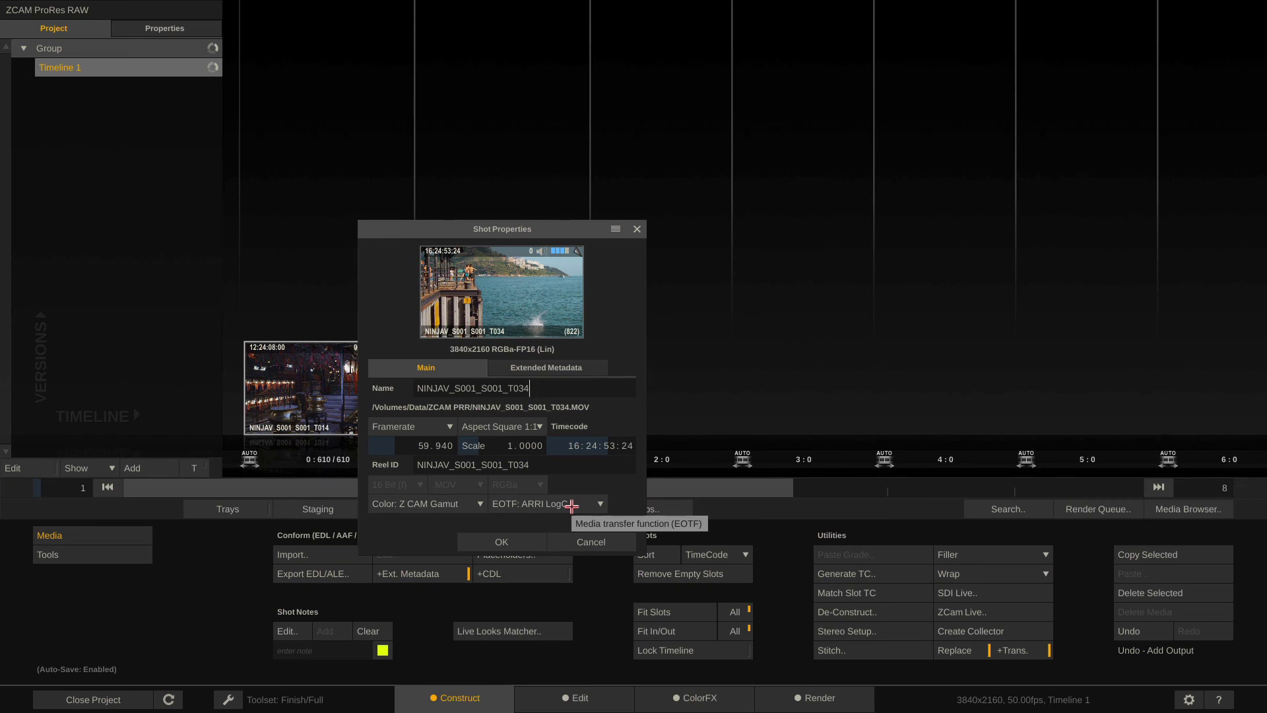
{"action": "left_click", "coordinate": [592, 542]}
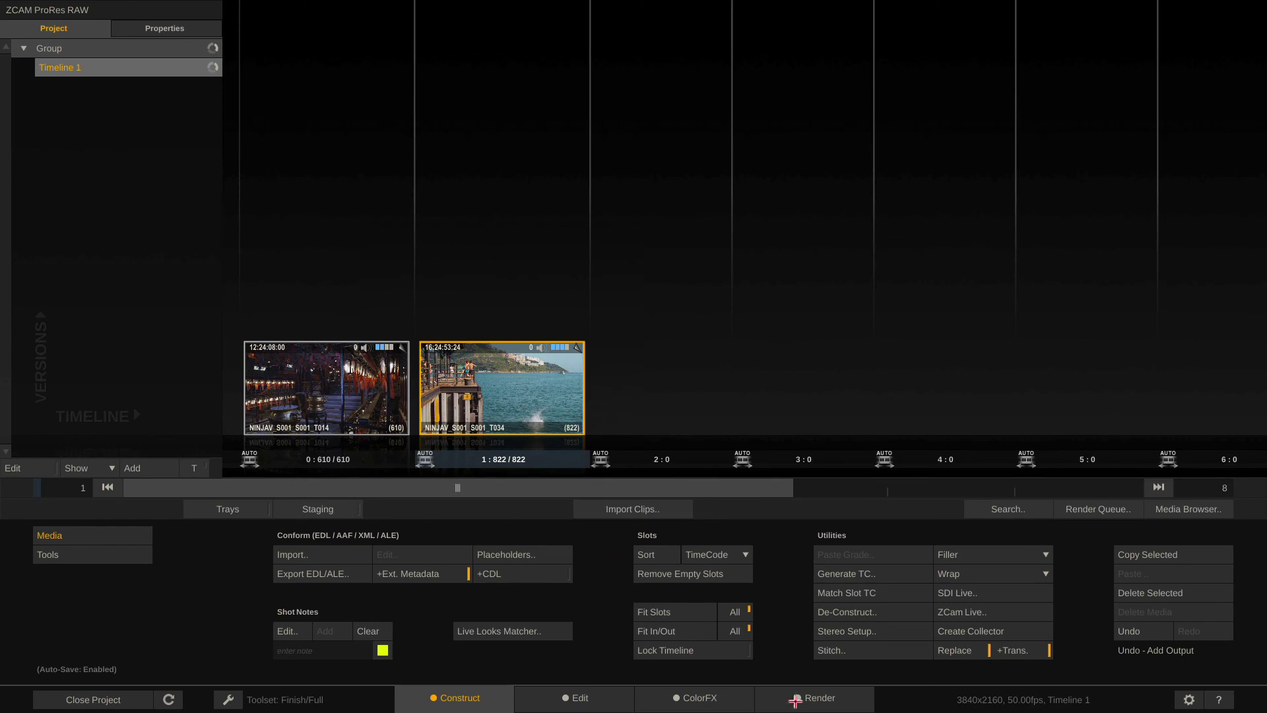
Set the ProRes output filename to #date/#sname.#ext, giving 20200519/NINJAV_S001_S001_T034.mov.
{"action": "left_click", "coordinate": [821, 701]}
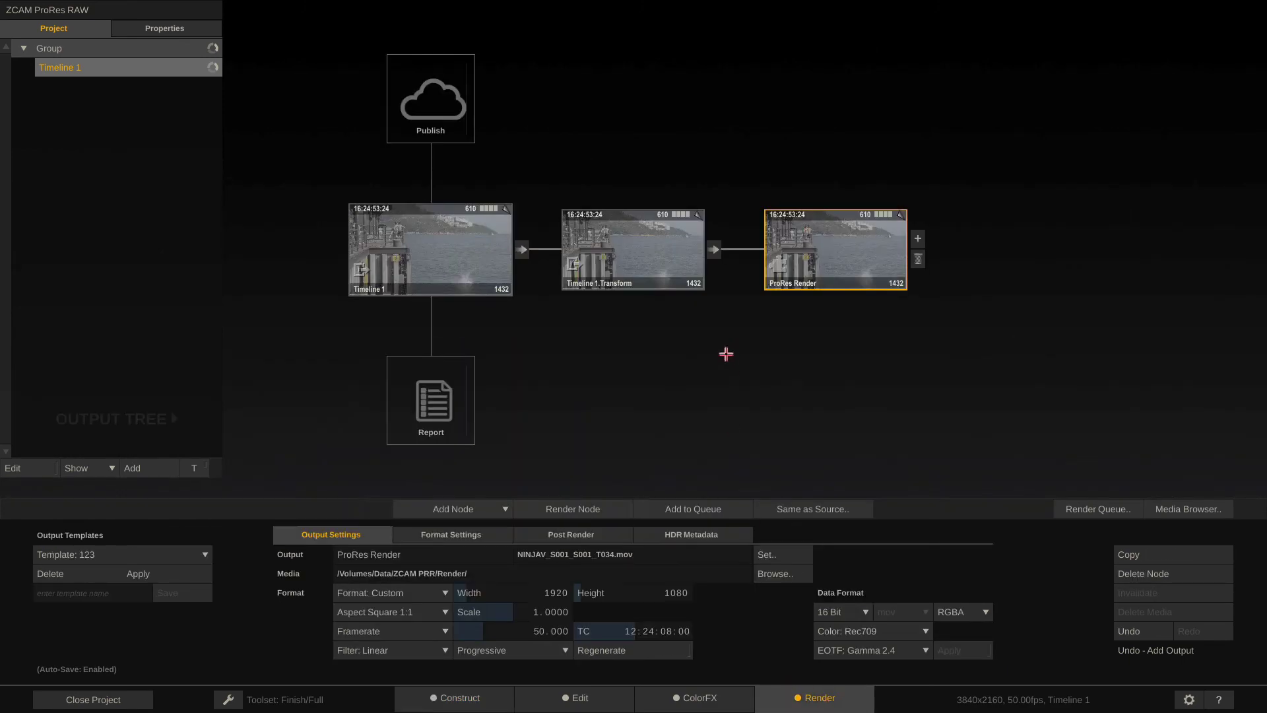
{"action": "left_click", "coordinate": [615, 554]}
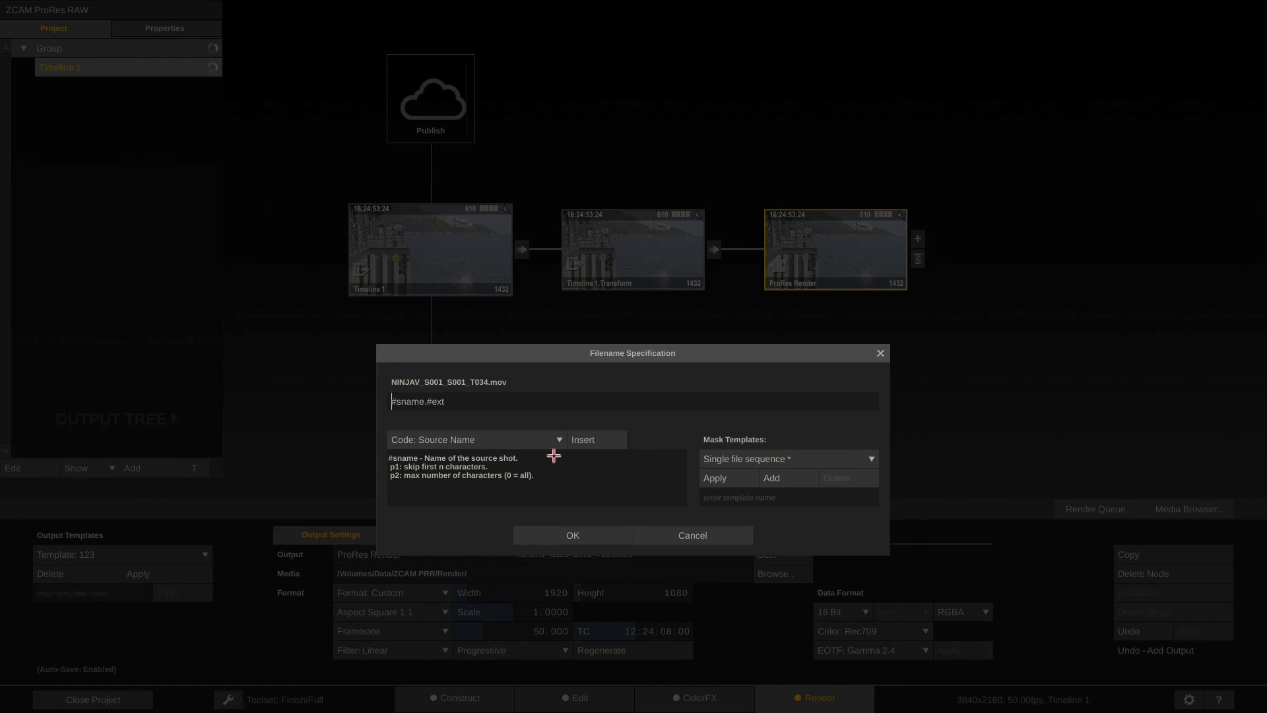
{"action": "type", "text": "#date"}
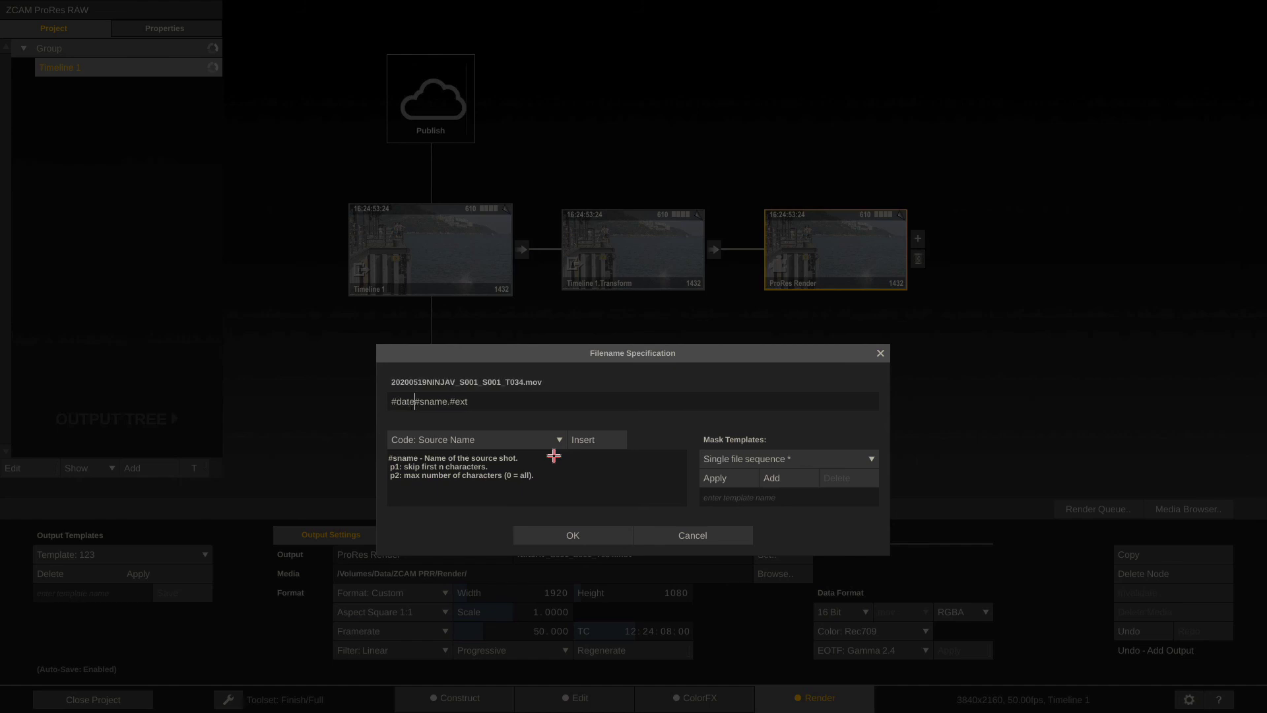
{"action": "type", "text": "_"}
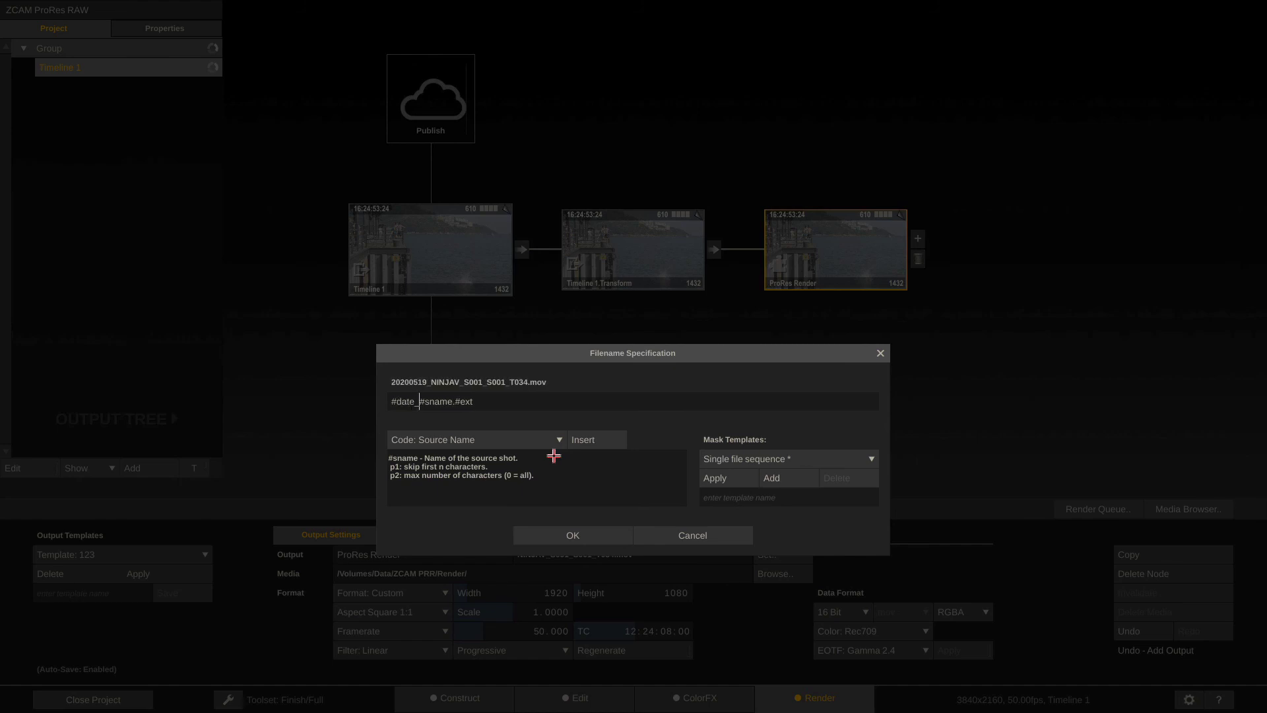
{"action": "key", "text": "BackSpace"}
{"action": "type", "text": "/"}
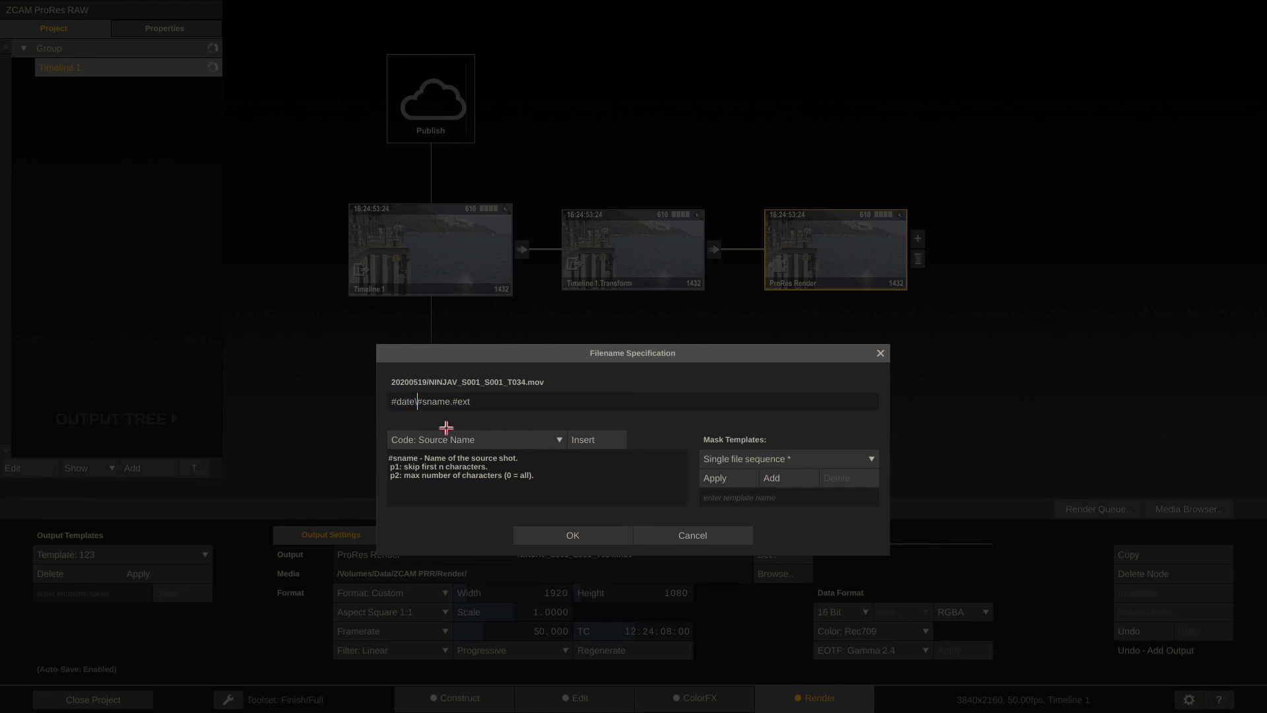
{"action": "left_click", "coordinate": [740, 495]}
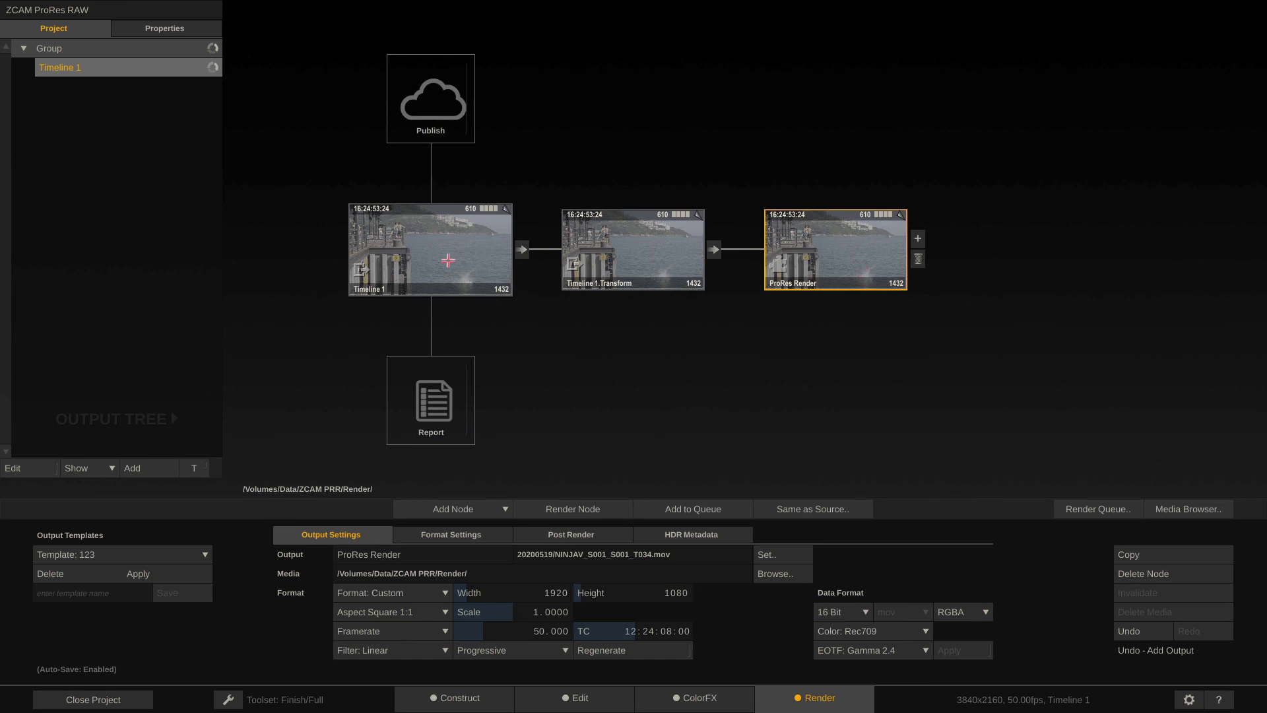
Save Timeline 1's output setup as the template 'ddddd'.
{"action": "left_click", "coordinate": [460, 248]}
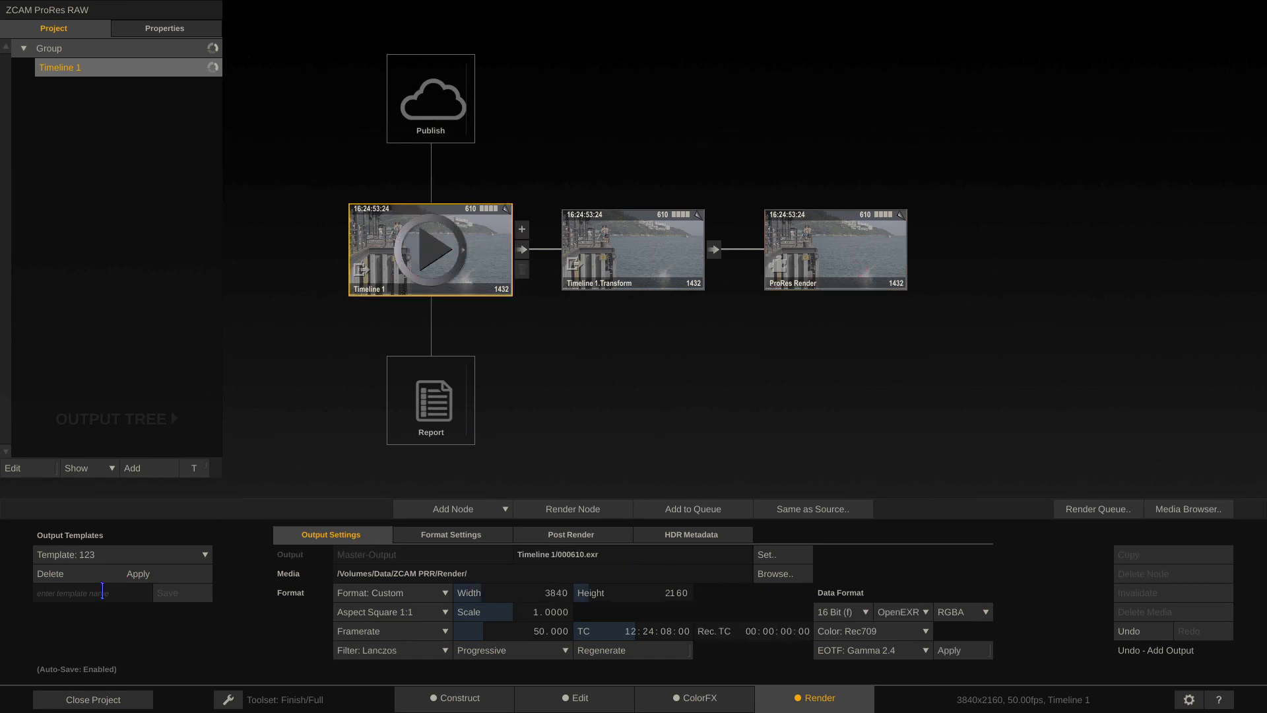
{"action": "left_click", "coordinate": [102, 590]}
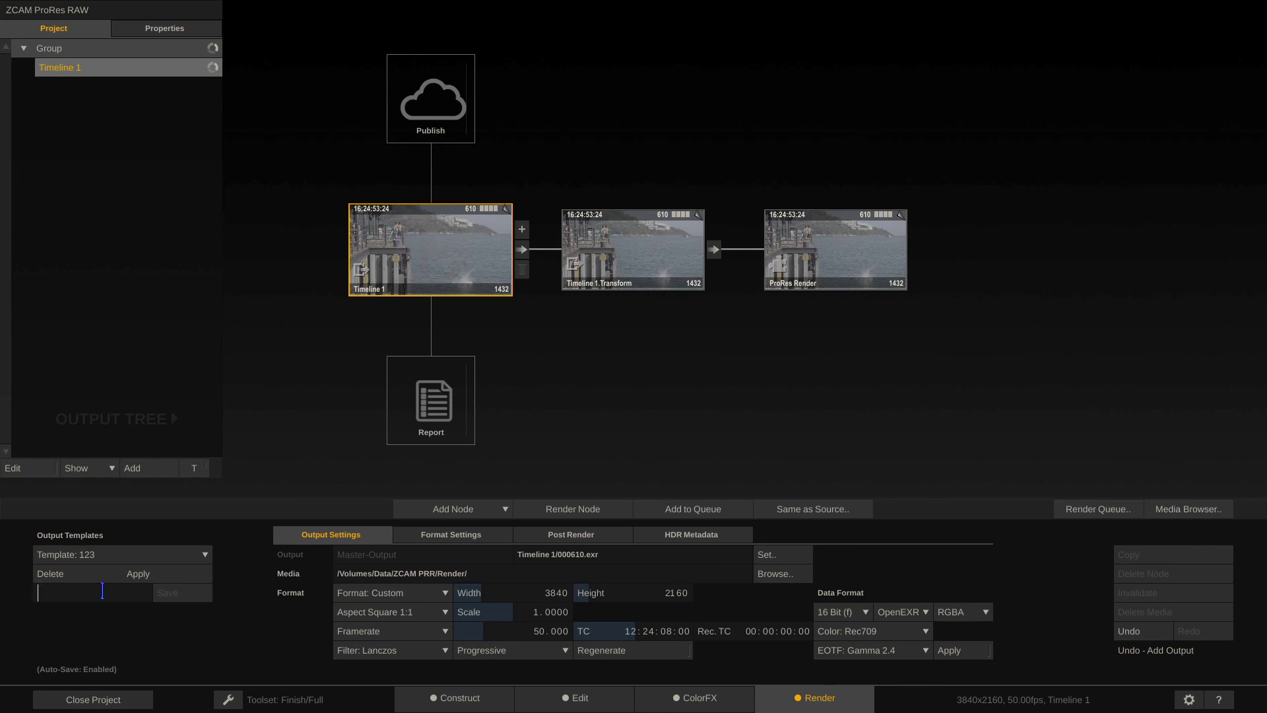
{"action": "type", "text": "ddddd"}
{"action": "left_click", "coordinate": [166, 592]}
Add Timeline 2 with the ddddd template applied, then return to Timeline 1's ProRes Render settings.
{"action": "left_click", "coordinate": [152, 468]}
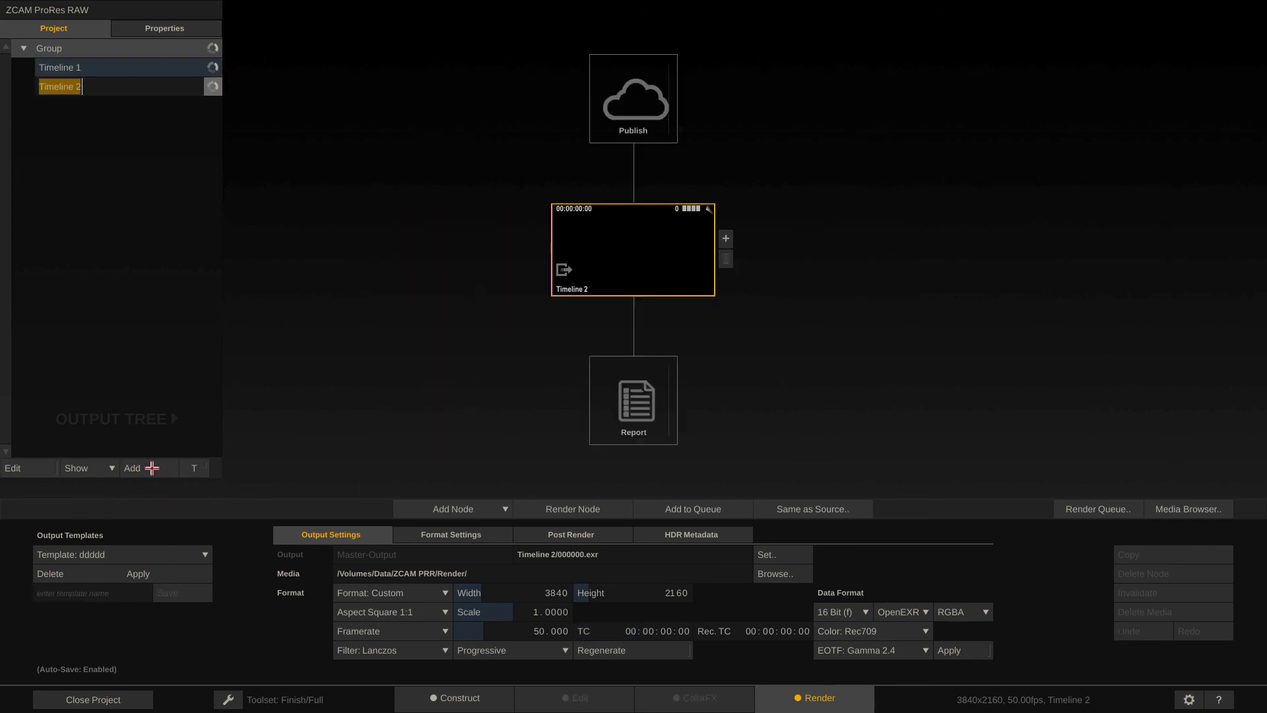
{"action": "left_click", "coordinate": [148, 573]}
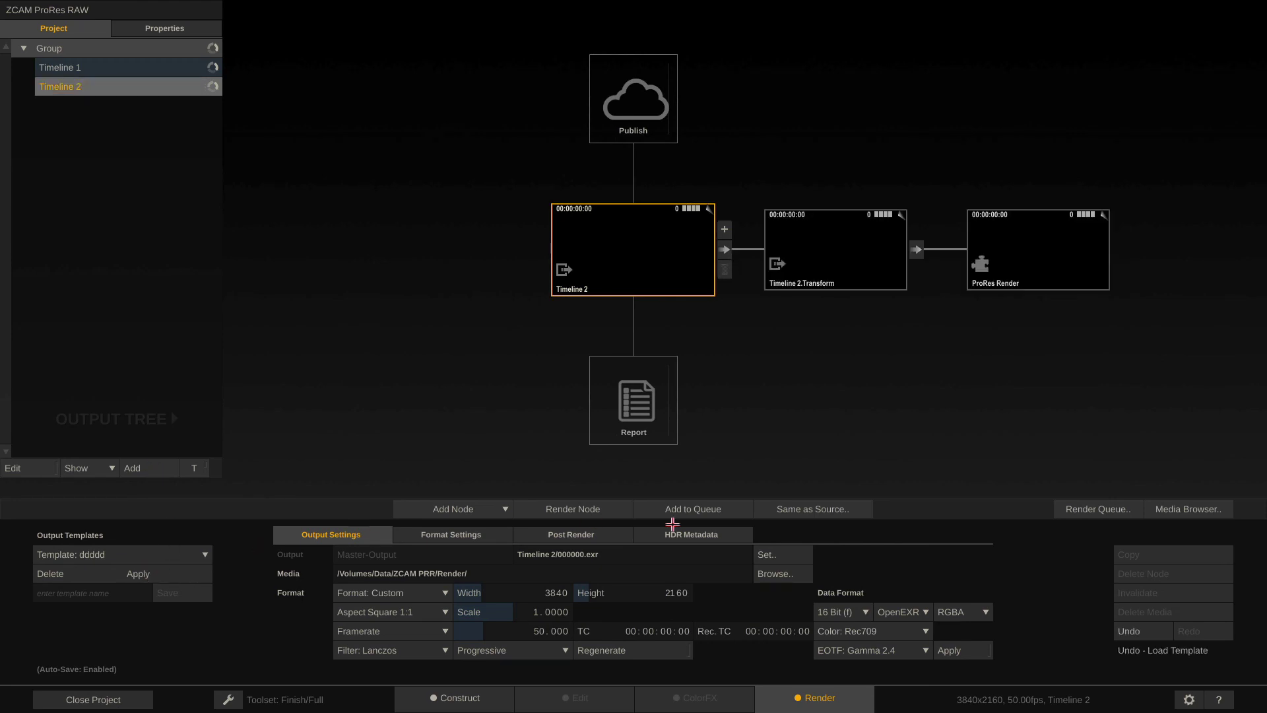
{"action": "left_click", "coordinate": [171, 67]}
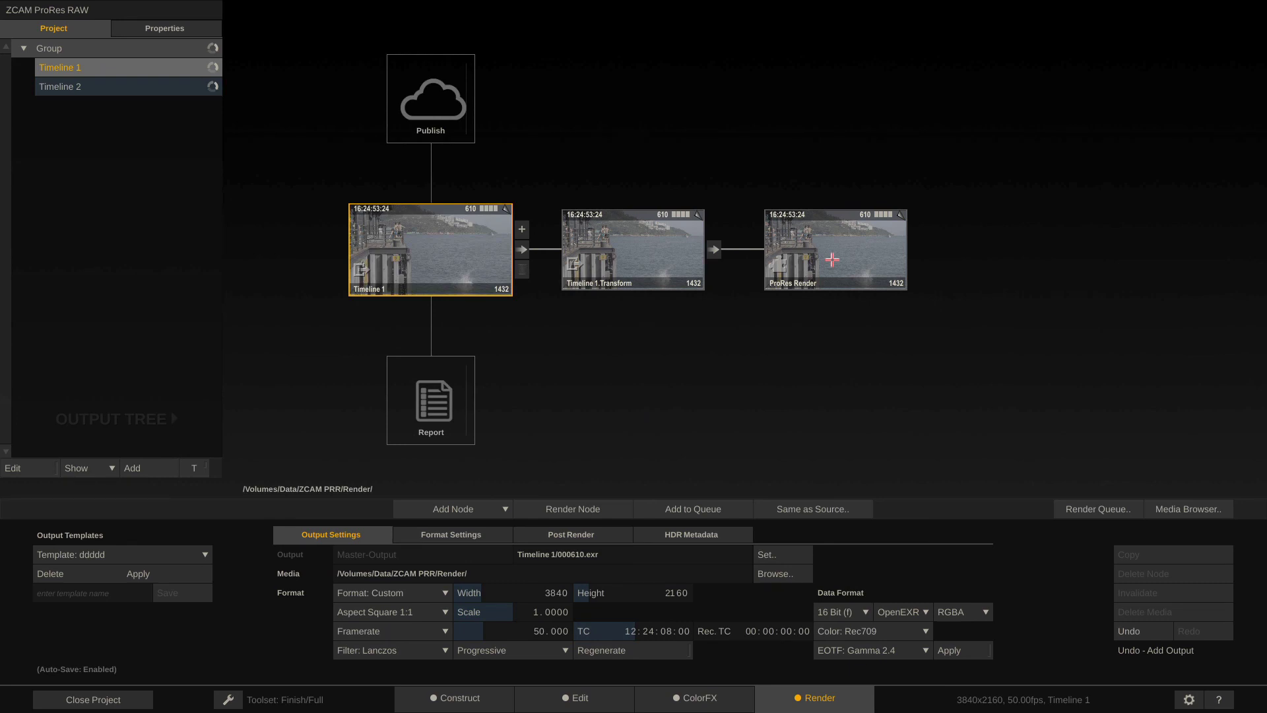
{"action": "left_click", "coordinate": [833, 260]}
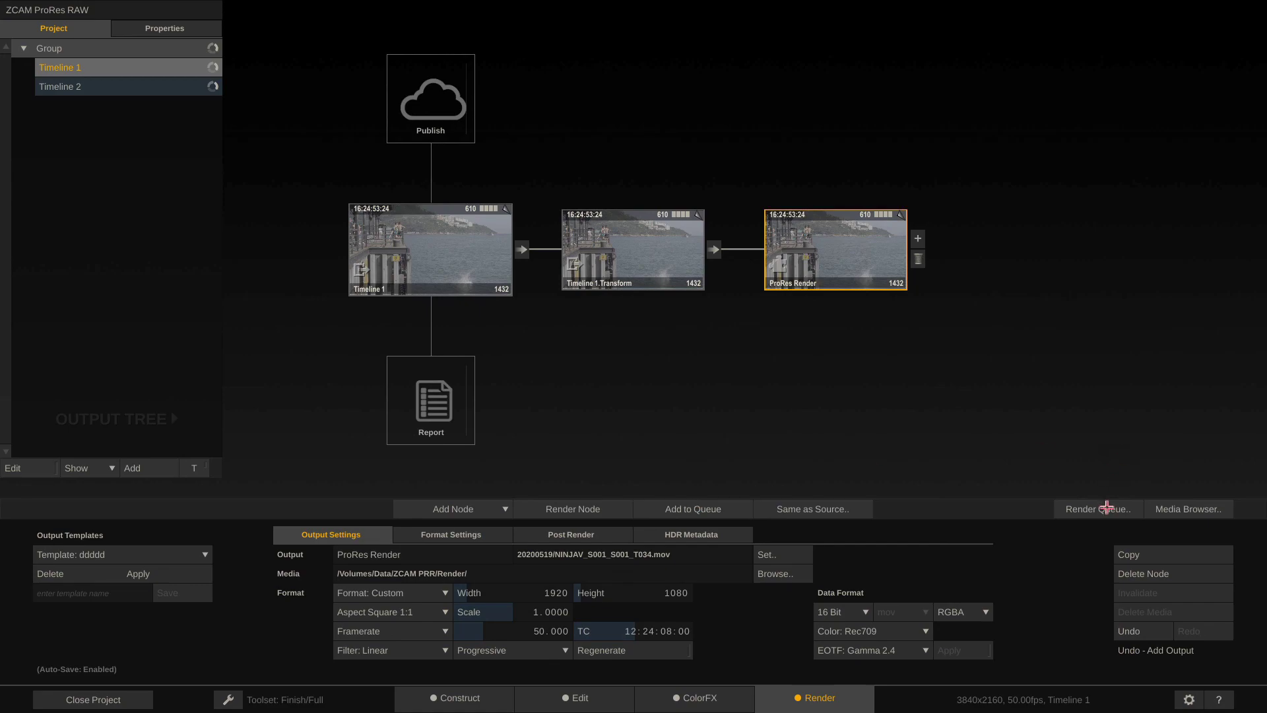
Start rendering Timeline 1's ProRes Render job, frames 0–1431, from the render queue.
{"action": "left_click", "coordinate": [1108, 507]}
{"action": "left_click", "coordinate": [765, 86]}
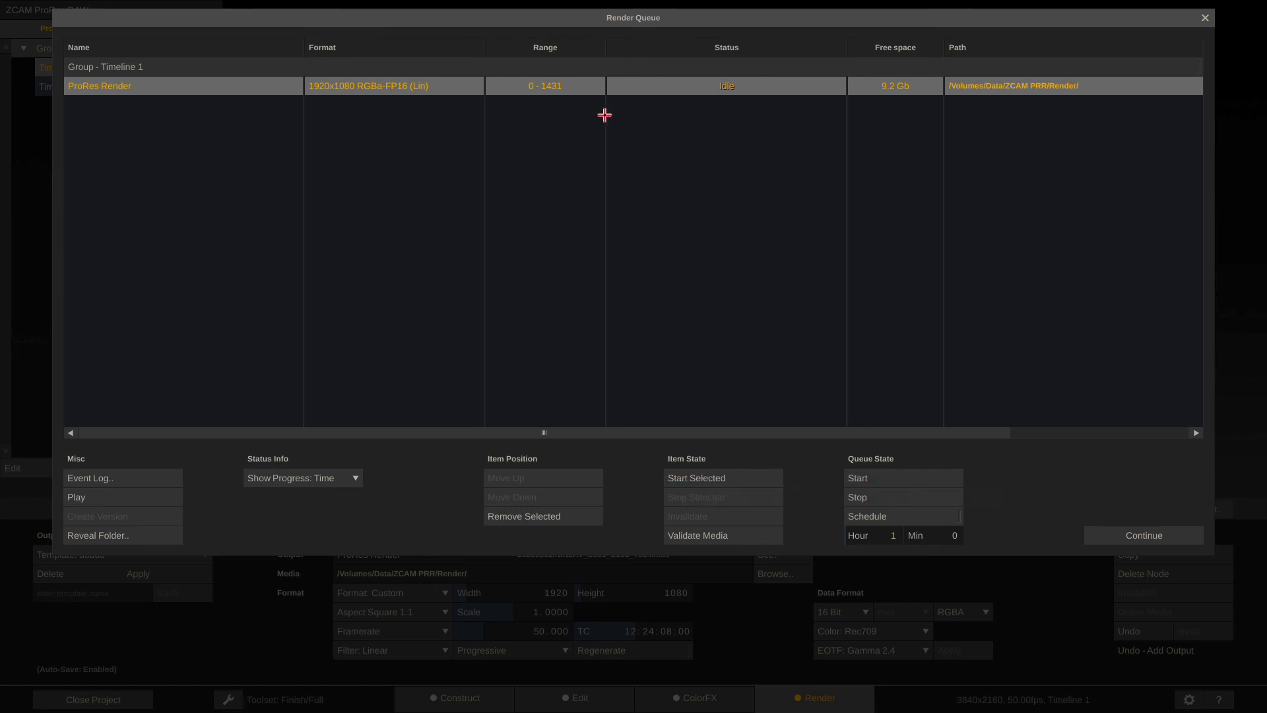
{"action": "left_click", "coordinate": [872, 479]}
{"action": "left_click", "coordinate": [693, 538]}
{"action": "left_click", "coordinate": [1135, 535]}
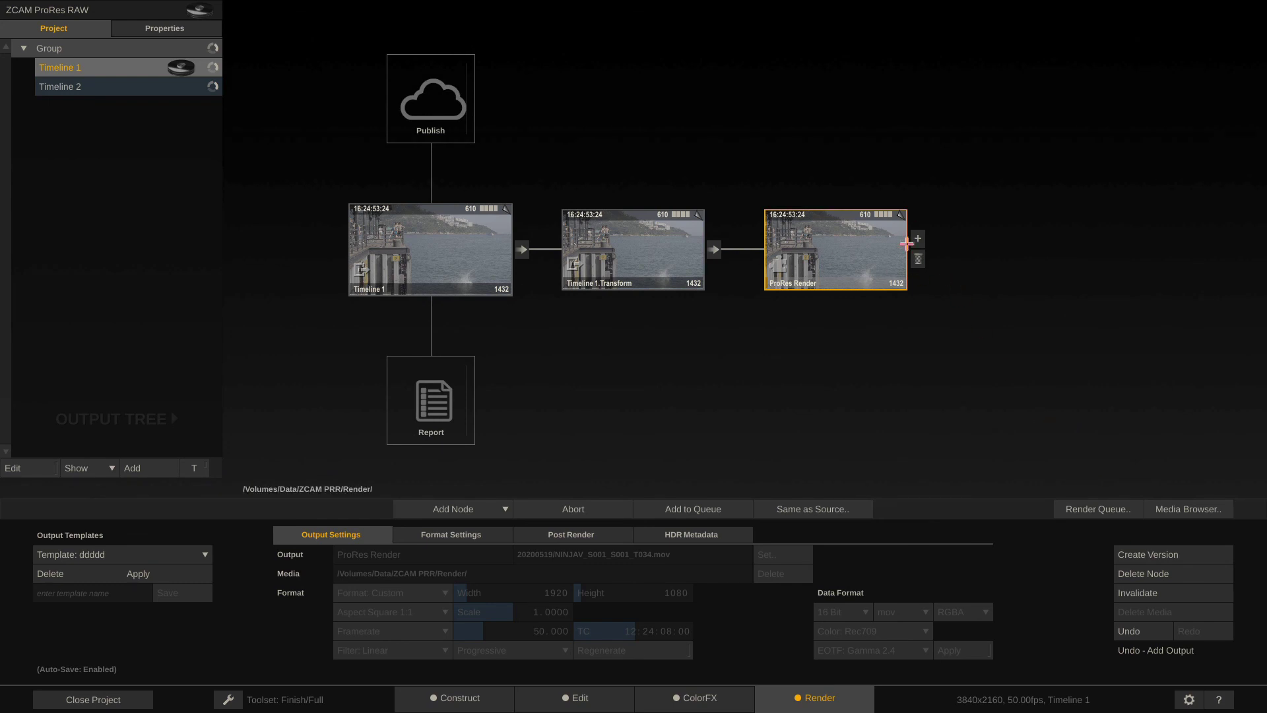
Open Timeline 2's Construct view, closing the Import Clips browser without importing anything.
{"action": "left_click", "coordinate": [107, 93]}
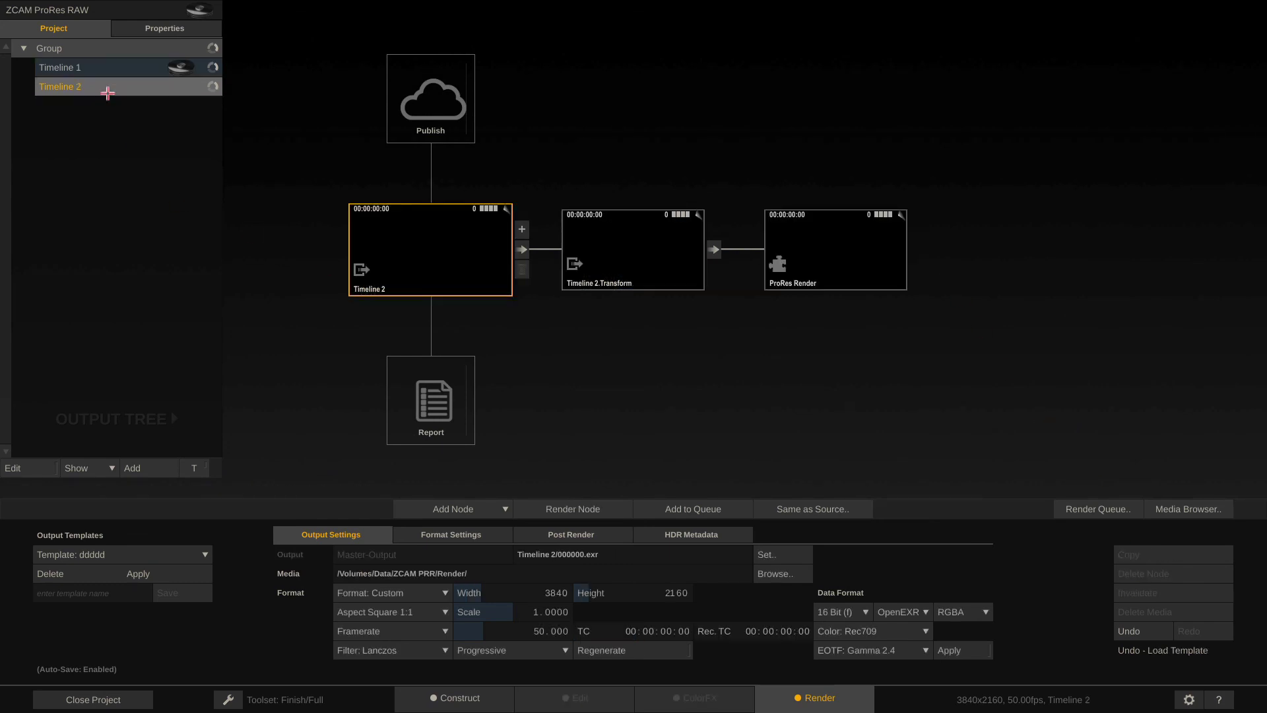
{"action": "left_click", "coordinate": [462, 698]}
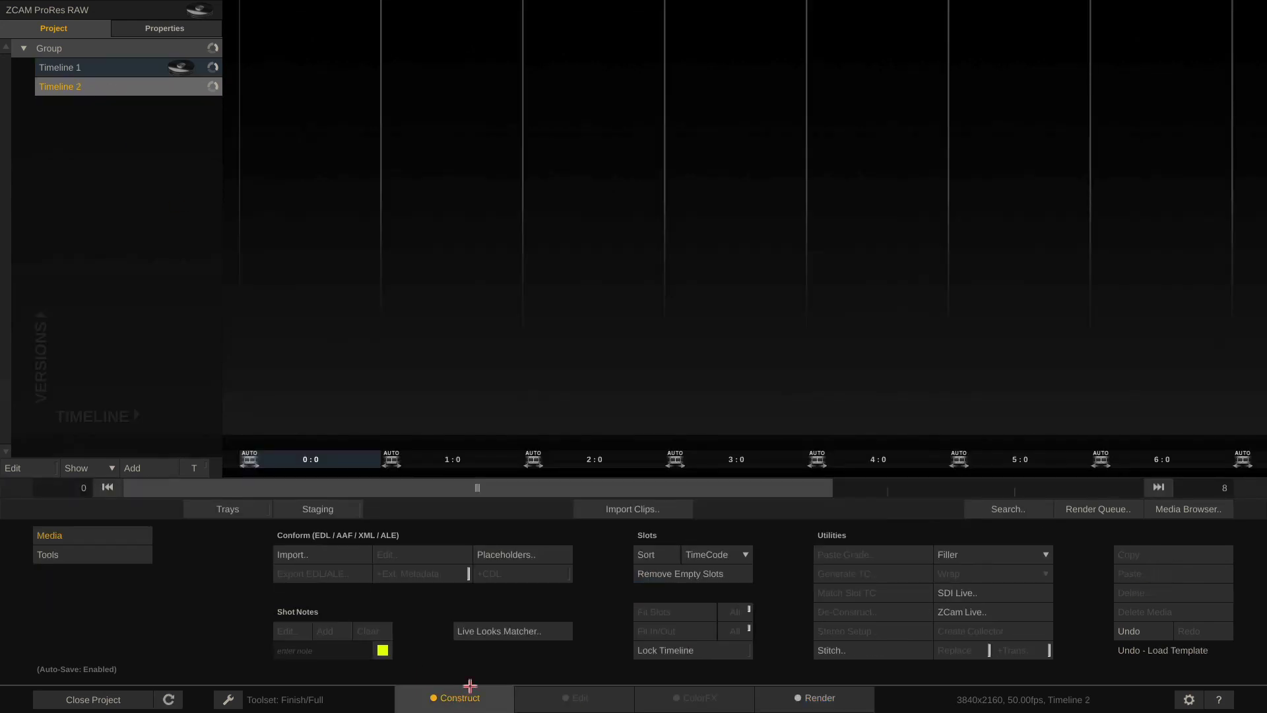
{"action": "left_click", "coordinate": [628, 510]}
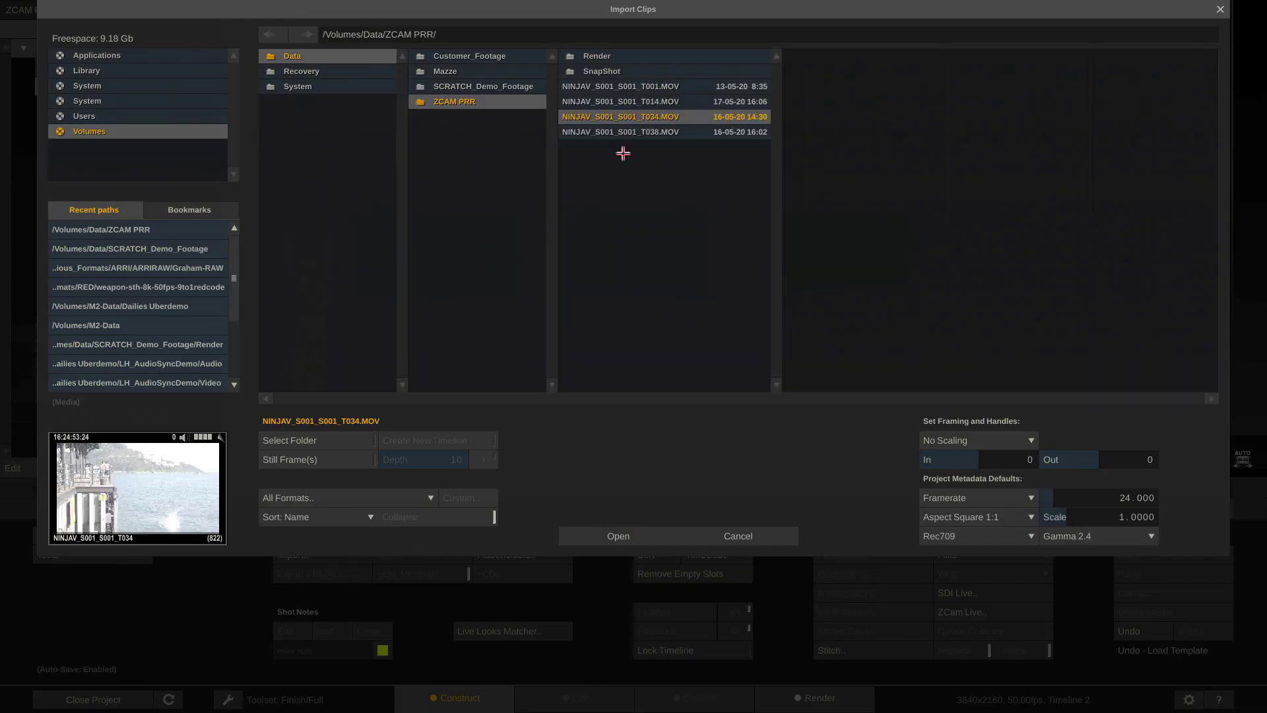
{"action": "left_click", "coordinate": [753, 536]}
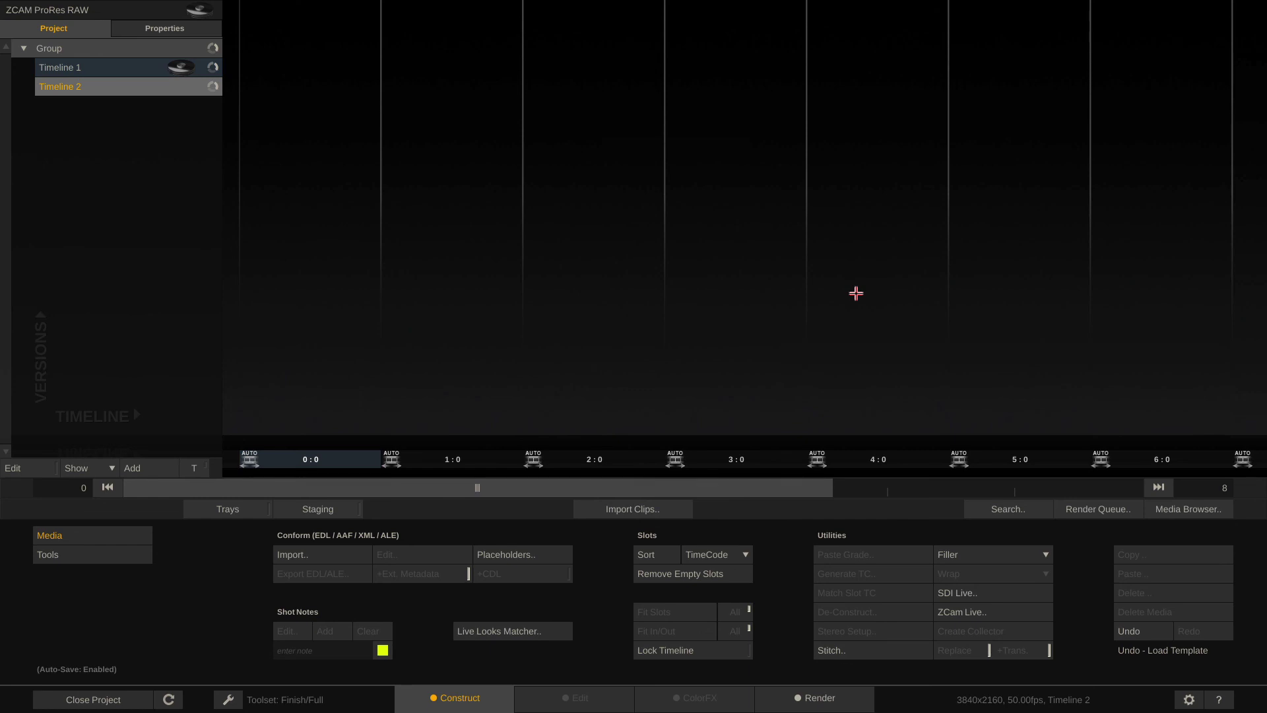
Stop the running ProRes Render job and delete its partially rendered media.
{"action": "left_click", "coordinate": [1113, 508]}
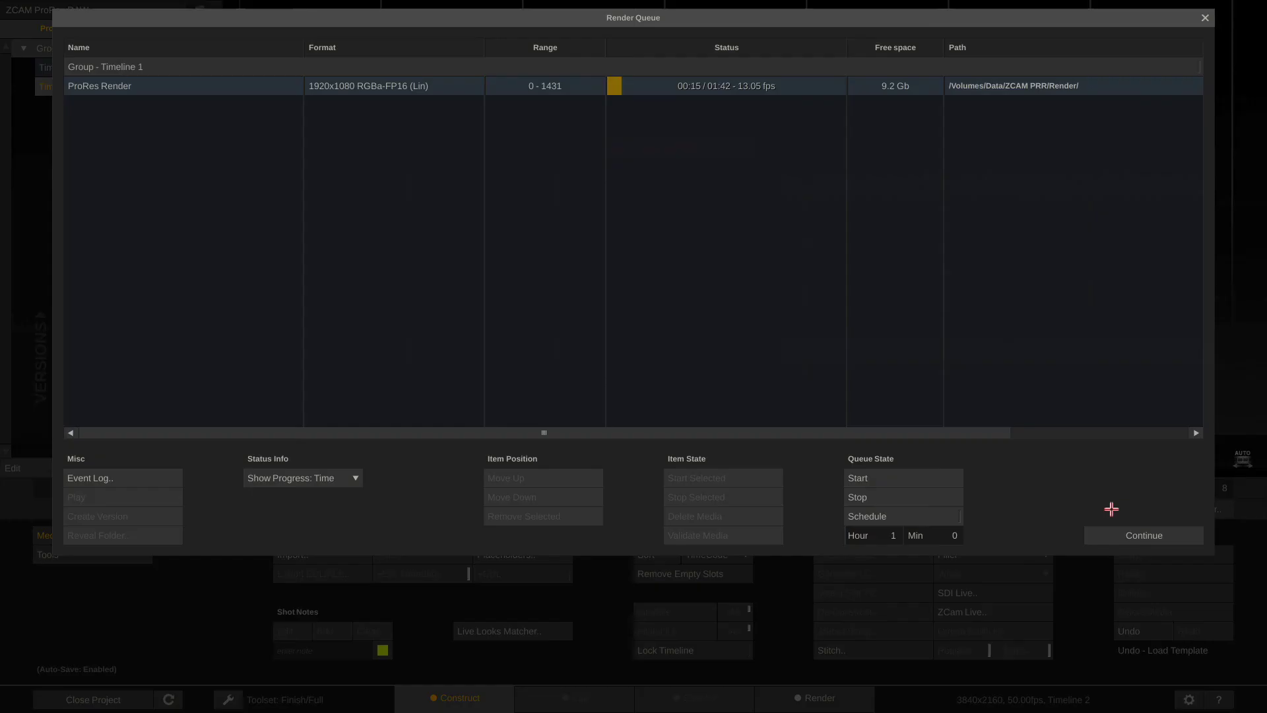
{"action": "left_click", "coordinate": [753, 85]}
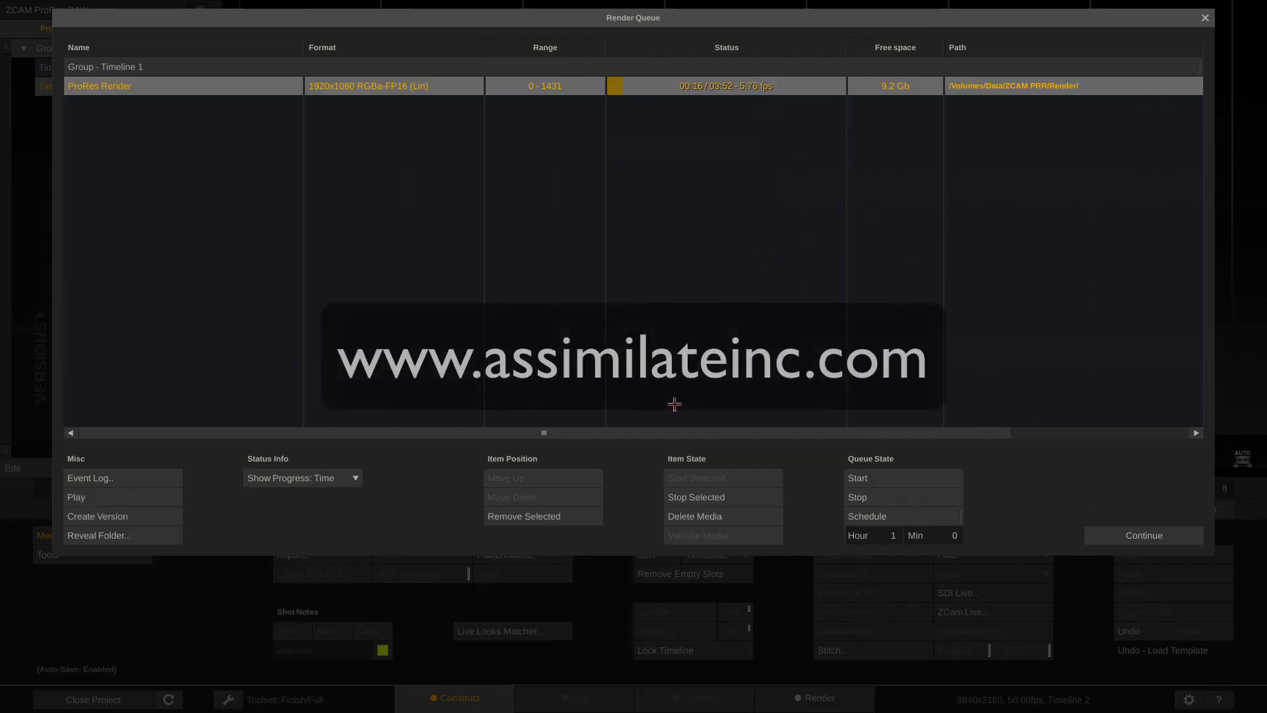
{"action": "left_click", "coordinate": [684, 499]}
{"action": "left_click", "coordinate": [682, 501]}
{"action": "left_click", "coordinate": [682, 516]}
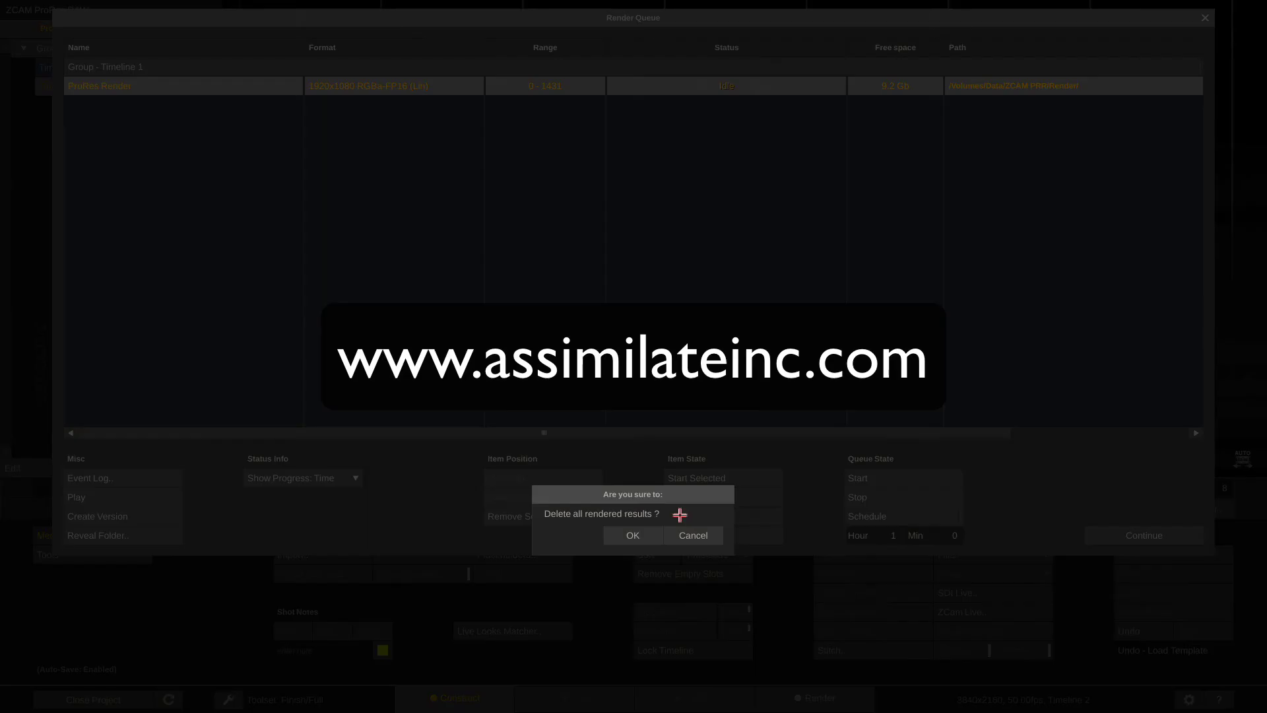
{"action": "left_click", "coordinate": [621, 534]}
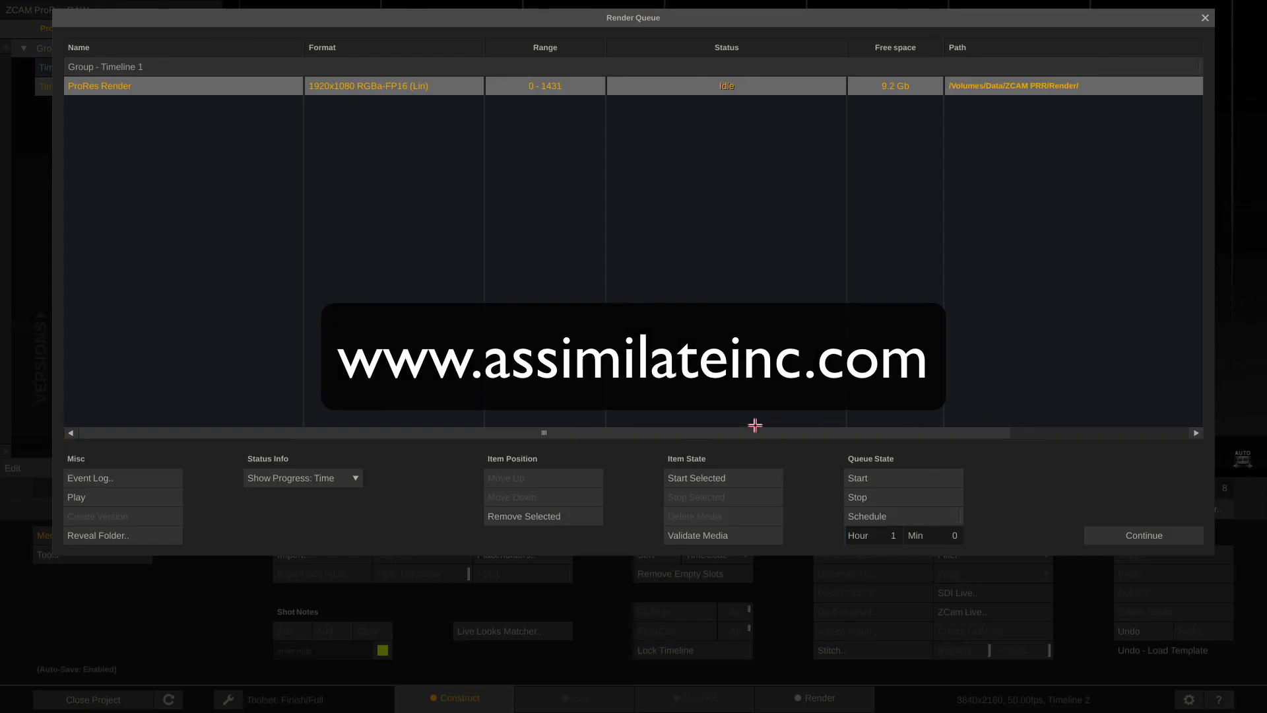
{"action": "left_click", "coordinate": [1133, 535]}
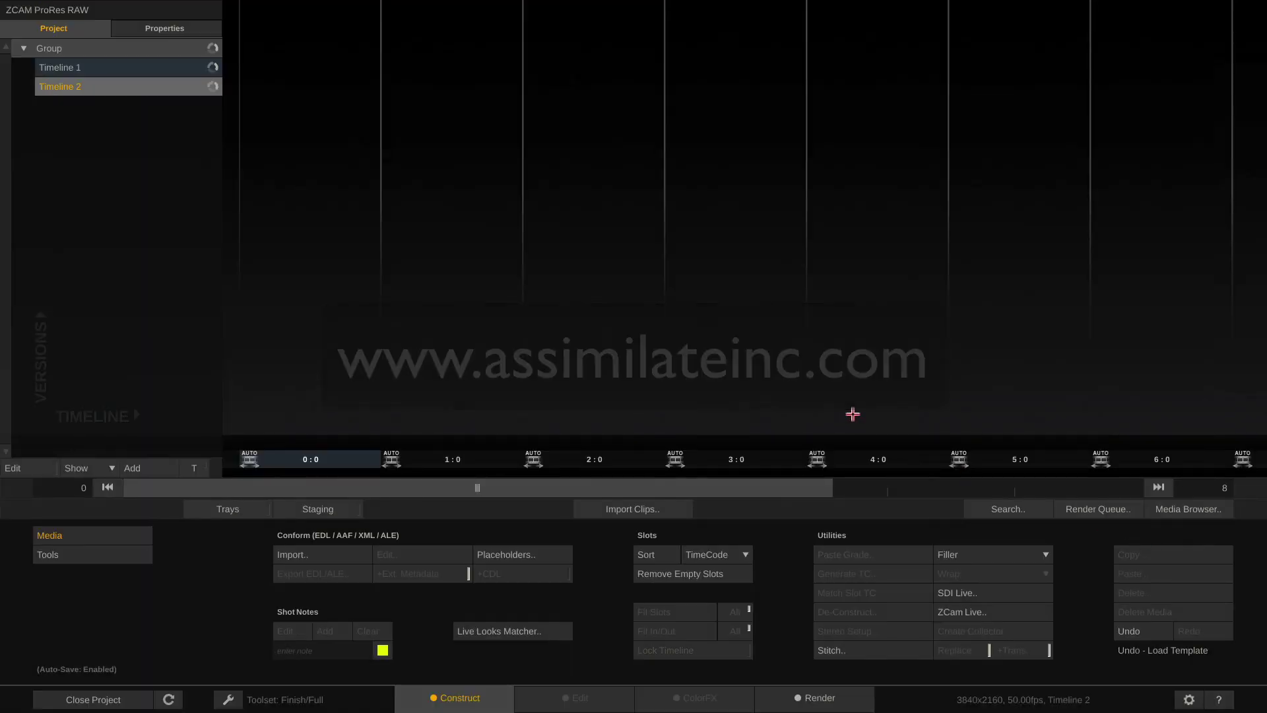